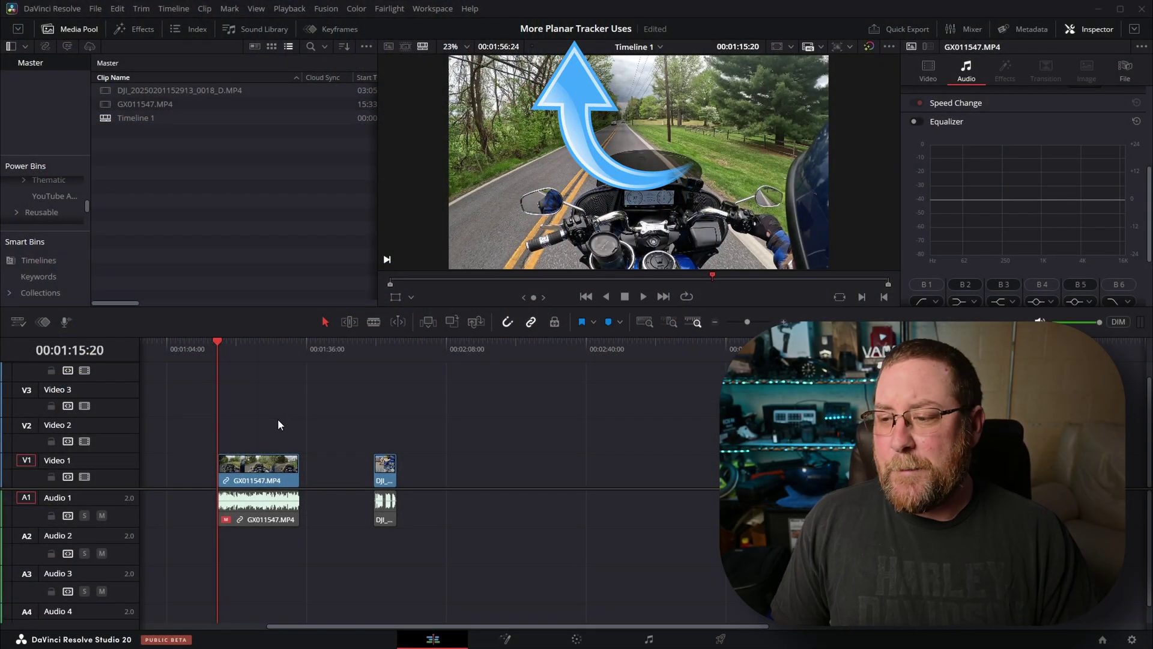
# Preview the timeline footage, scrubbing the ride clip and the DJI motorcycle clip
pyautogui.moveTo(252, 402); pyautogui.dragTo(527, 569)
pyautogui.click(465, 429)
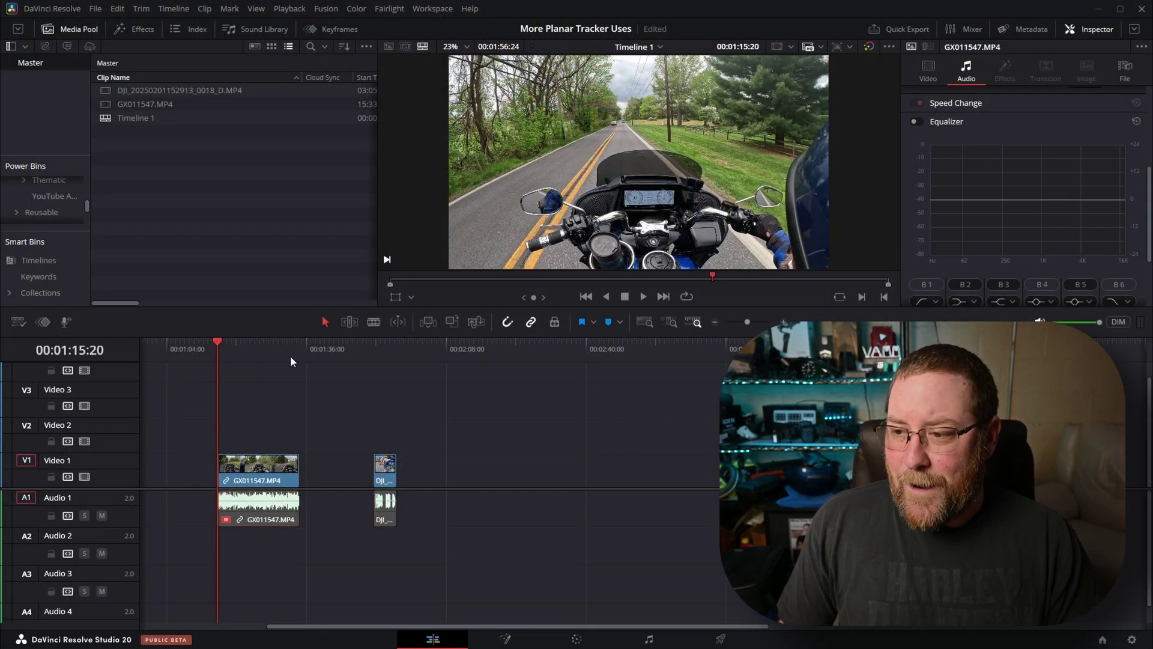
pyautogui.click(264, 350)
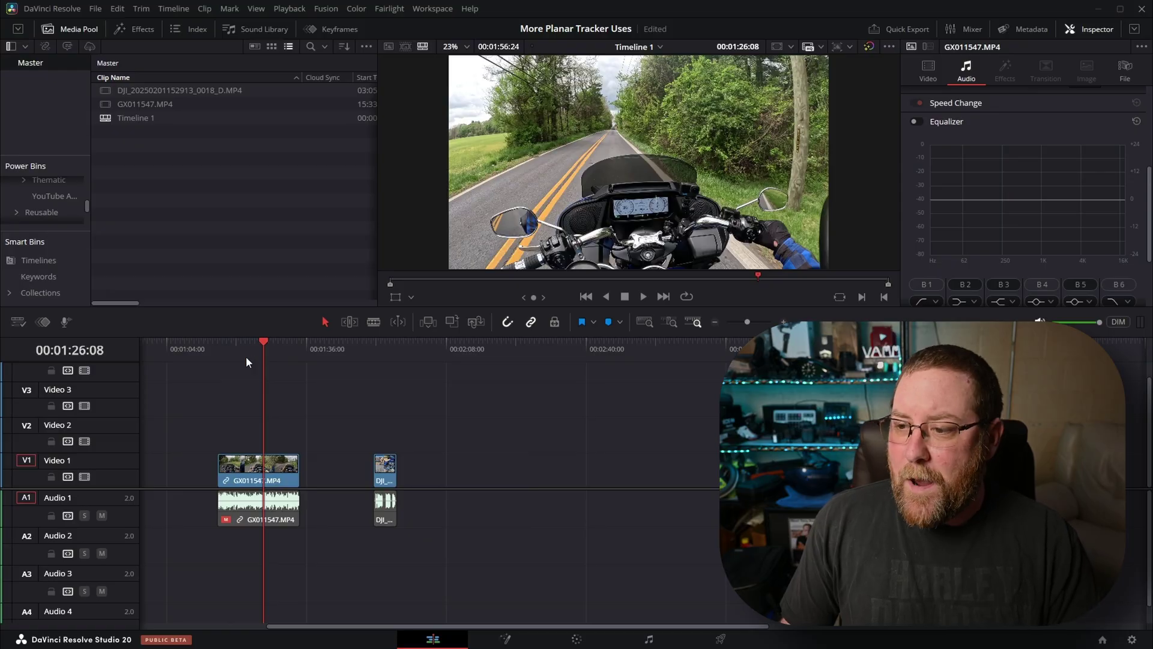
pyautogui.click(222, 351)
pyautogui.click(383, 351)
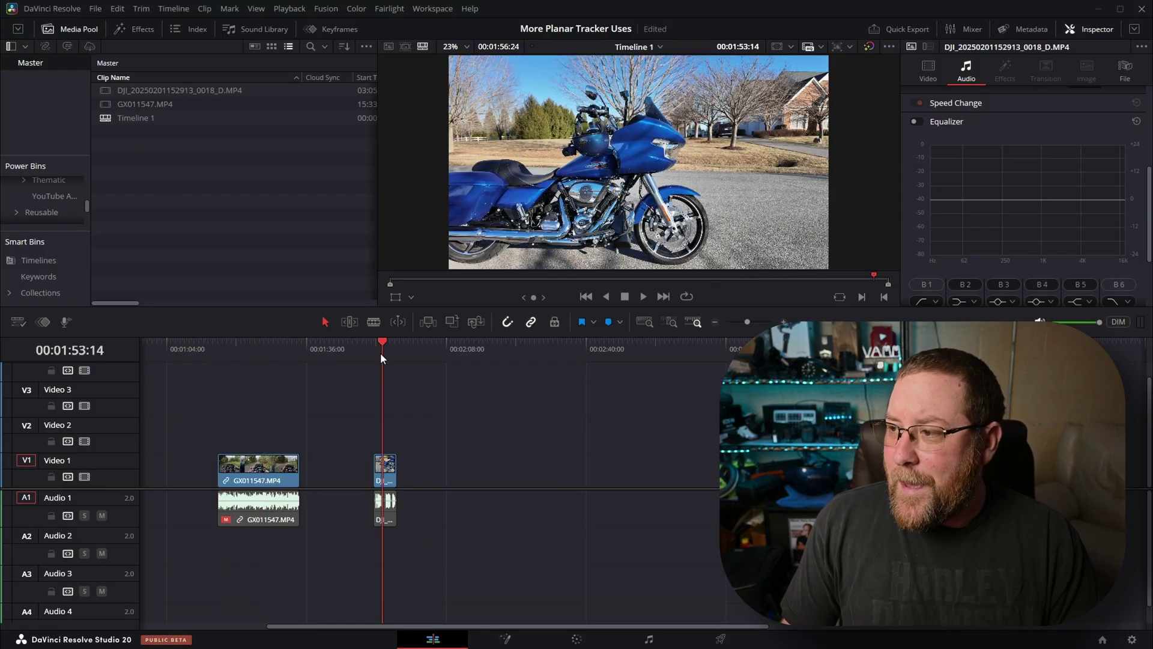
pyautogui.click(372, 356)
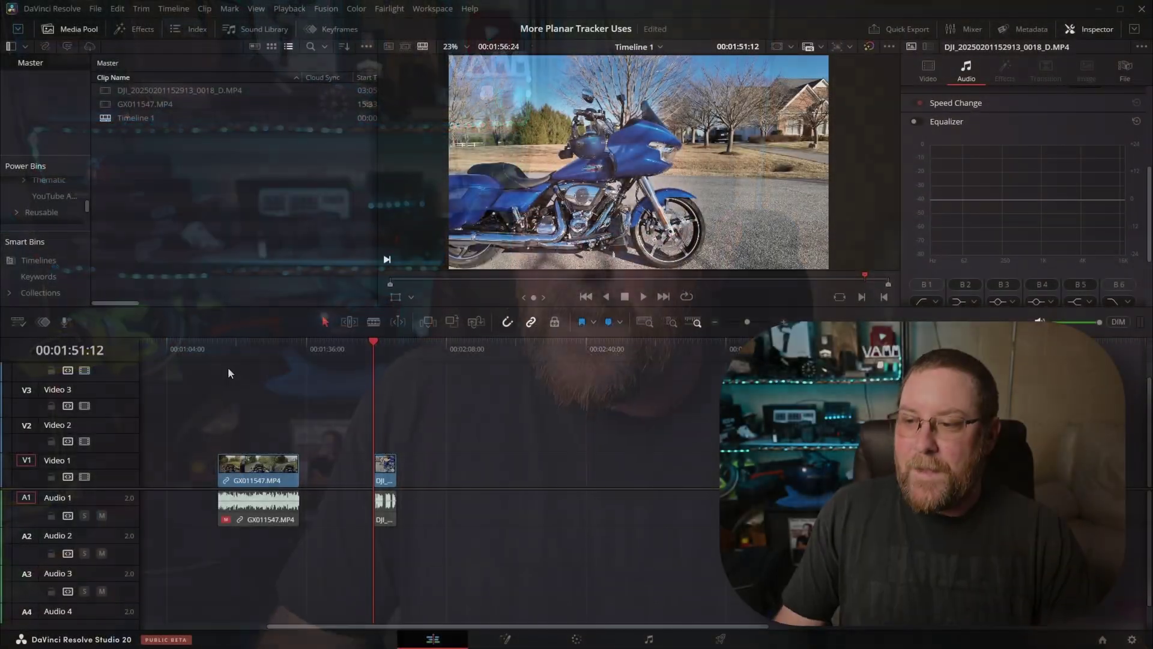
pyautogui.click(220, 347)
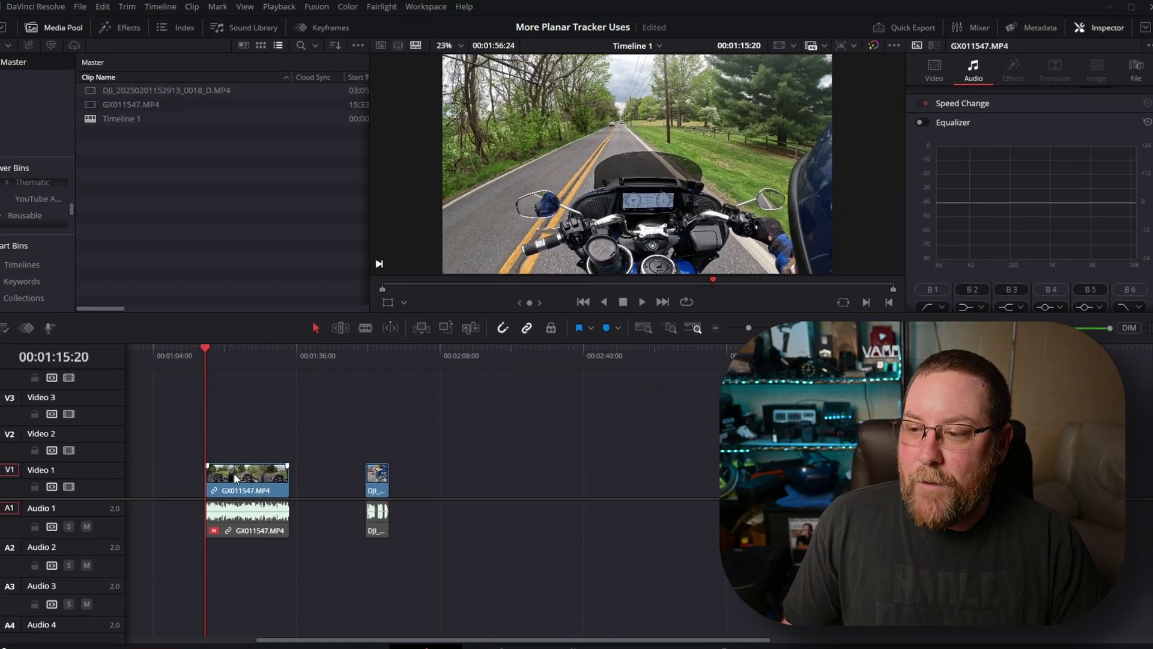
# Select the GX011547.MP4 ride clip and Alt-drag a copy from V1 onto V2
pyautogui.click(251, 469)
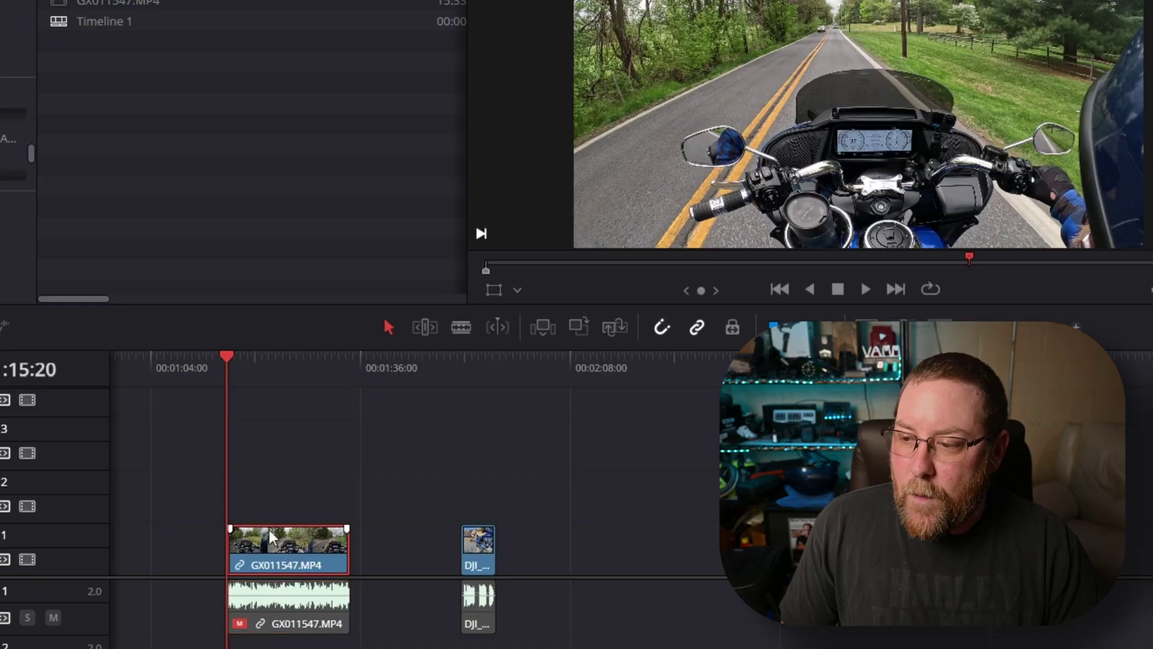
pyautogui.click(376, 552)
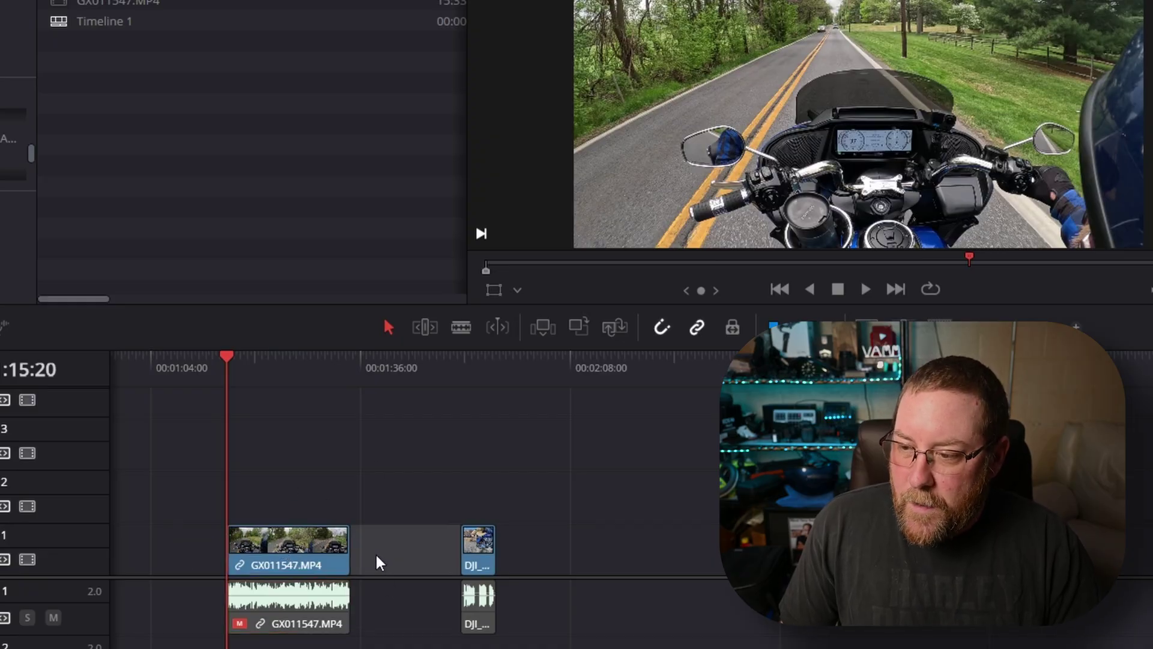
pyautogui.click(297, 552)
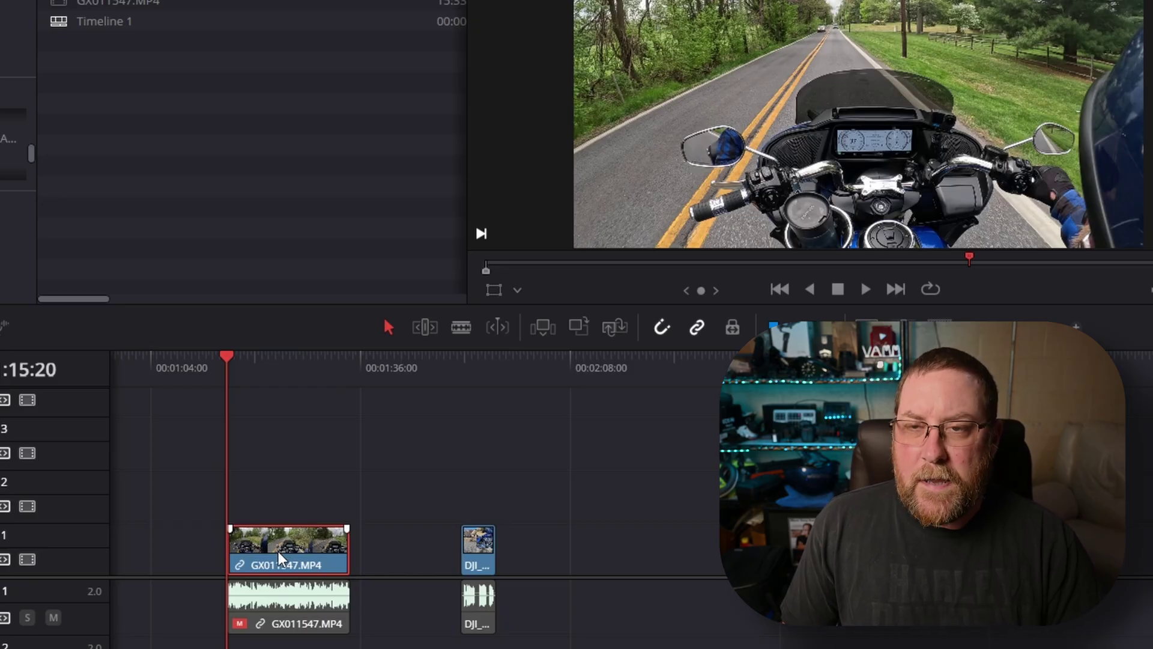
pyautogui.moveTo(278, 552); pyautogui.dragTo(300, 498)
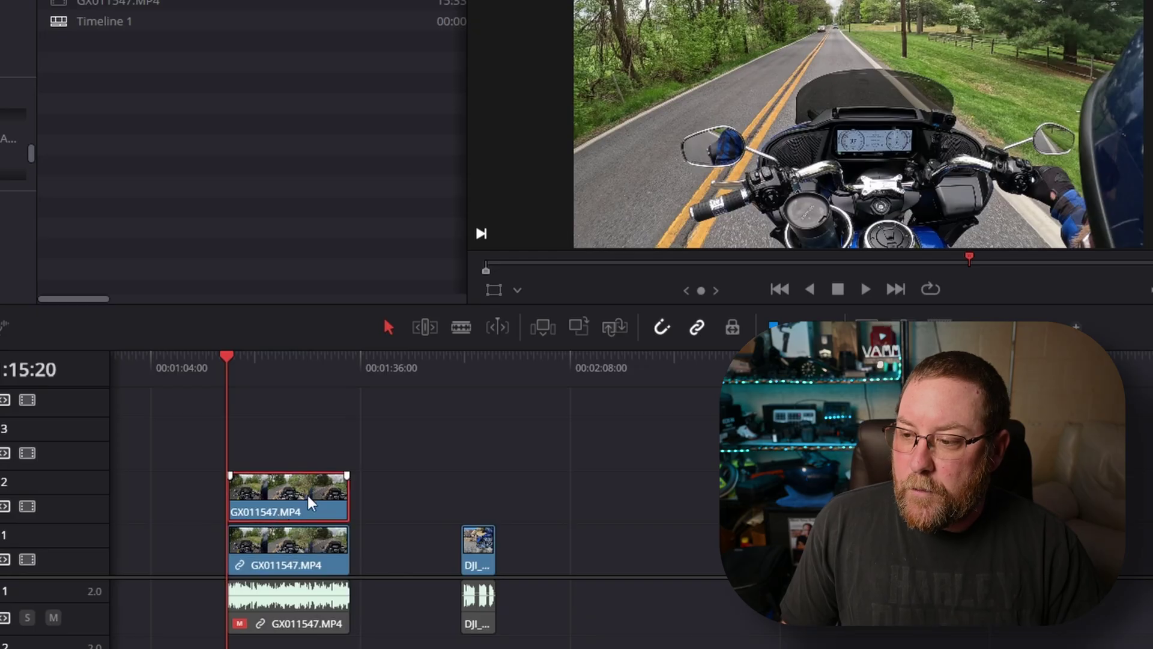
# Apply a Freeze Frame clip speed change to the V2 copy of GX011547.MP4
pyautogui.rightClick(271, 497)
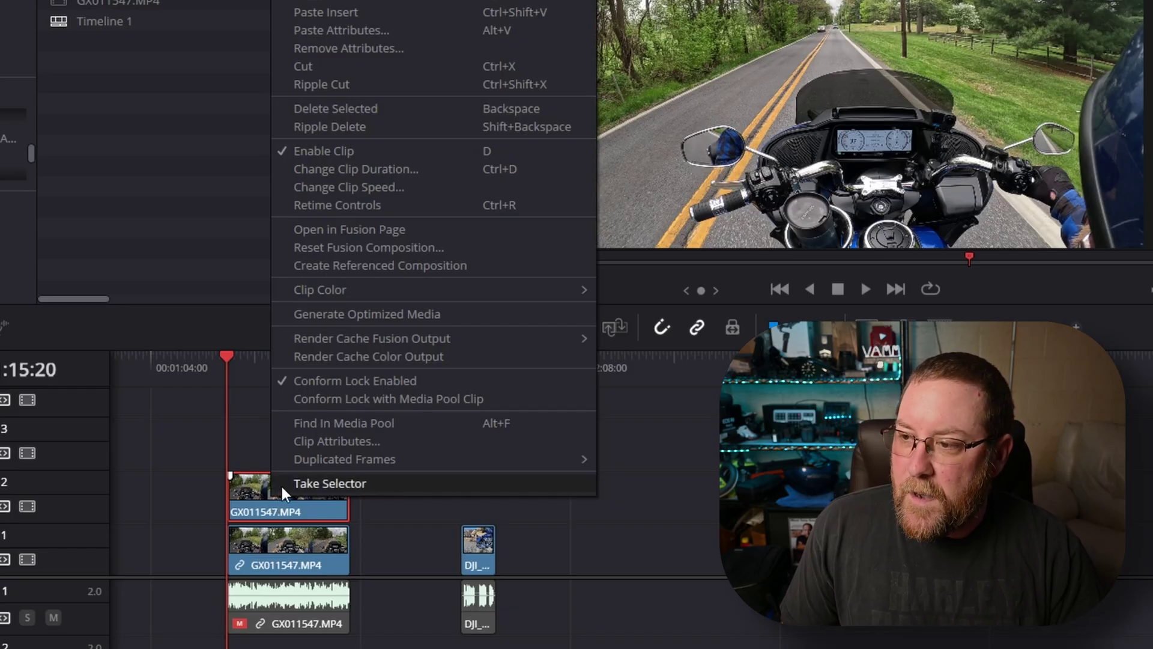
pyautogui.click(360, 188)
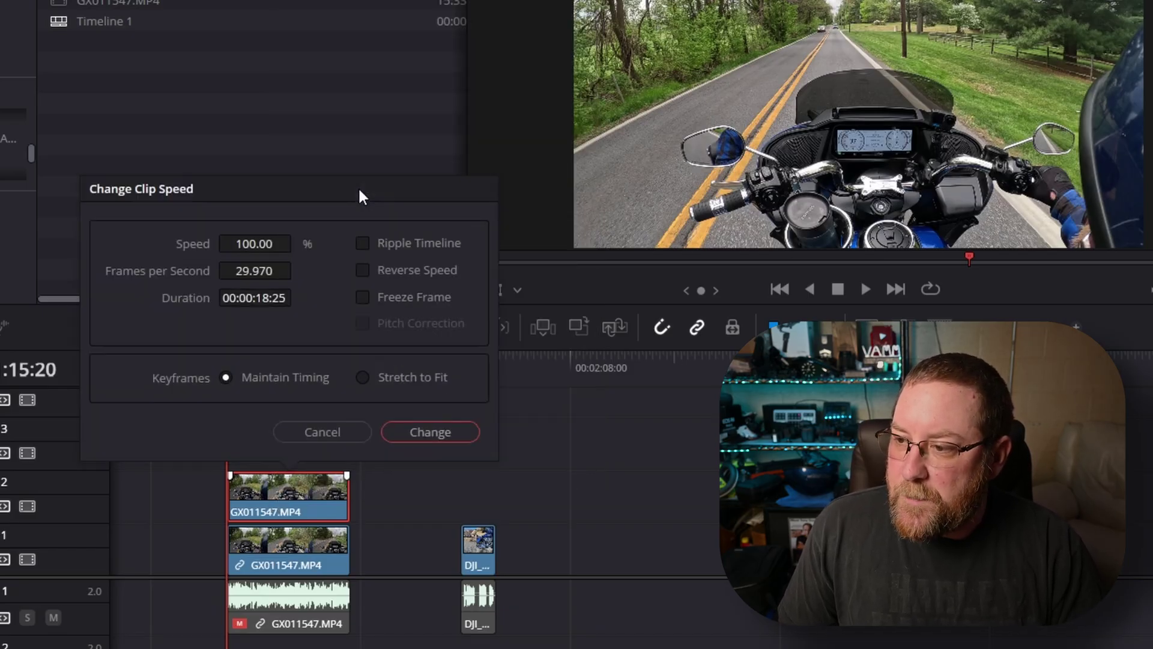
pyautogui.click(388, 298)
pyautogui.click(433, 434)
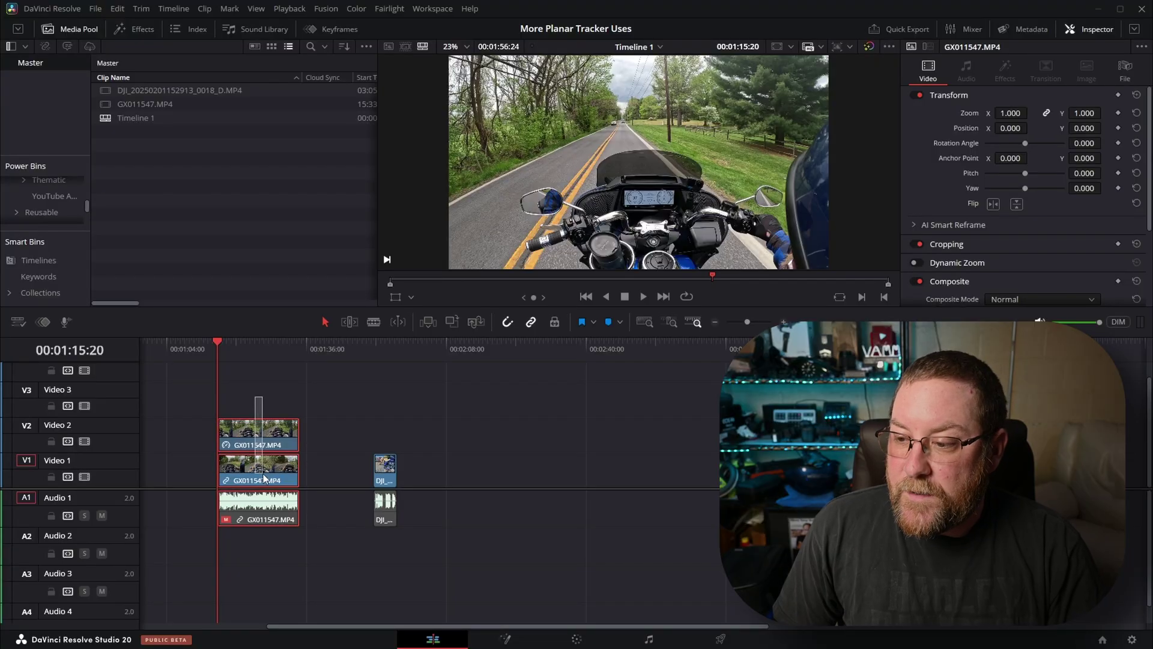
# Merge both stacked ride clips into Fusion Clip 1 and open it on the Fusion page
pyautogui.moveTo(264, 479); pyautogui.dragTo(263, 480)
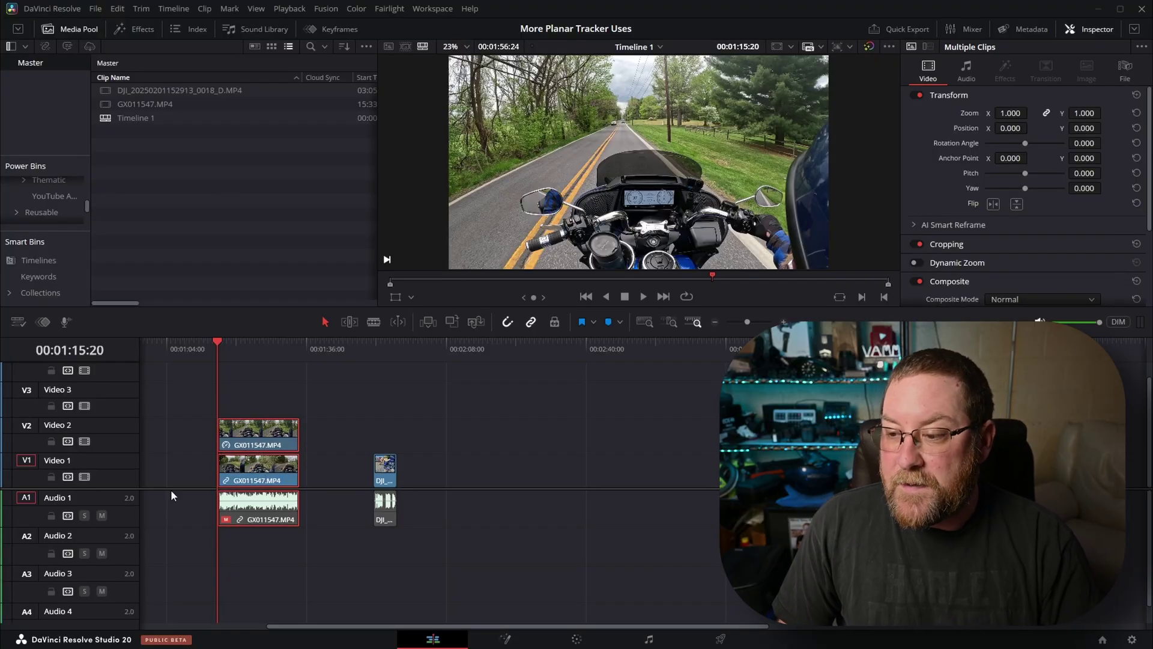
pyautogui.rightClick(253, 444)
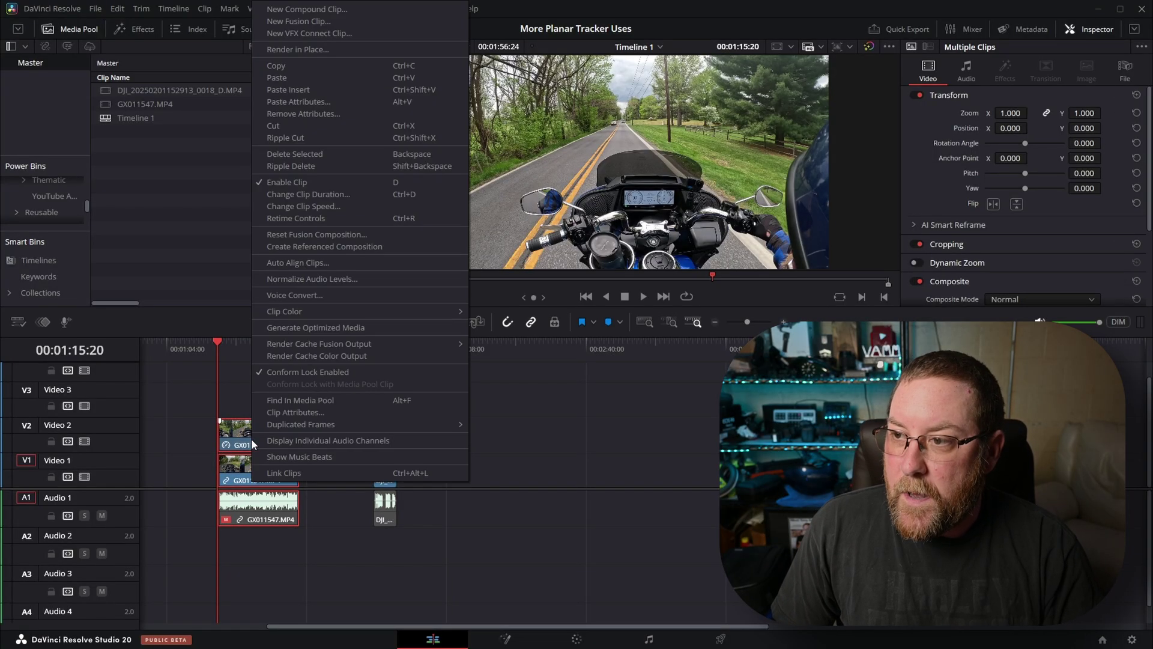
pyautogui.click(304, 21)
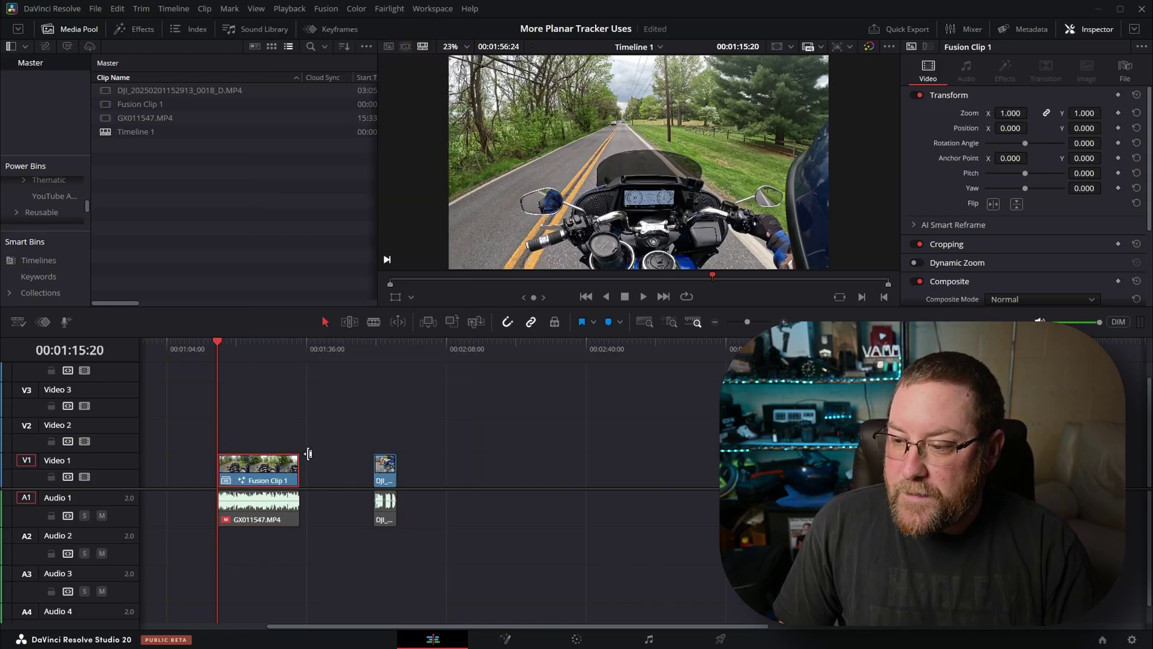
pyautogui.click(264, 515)
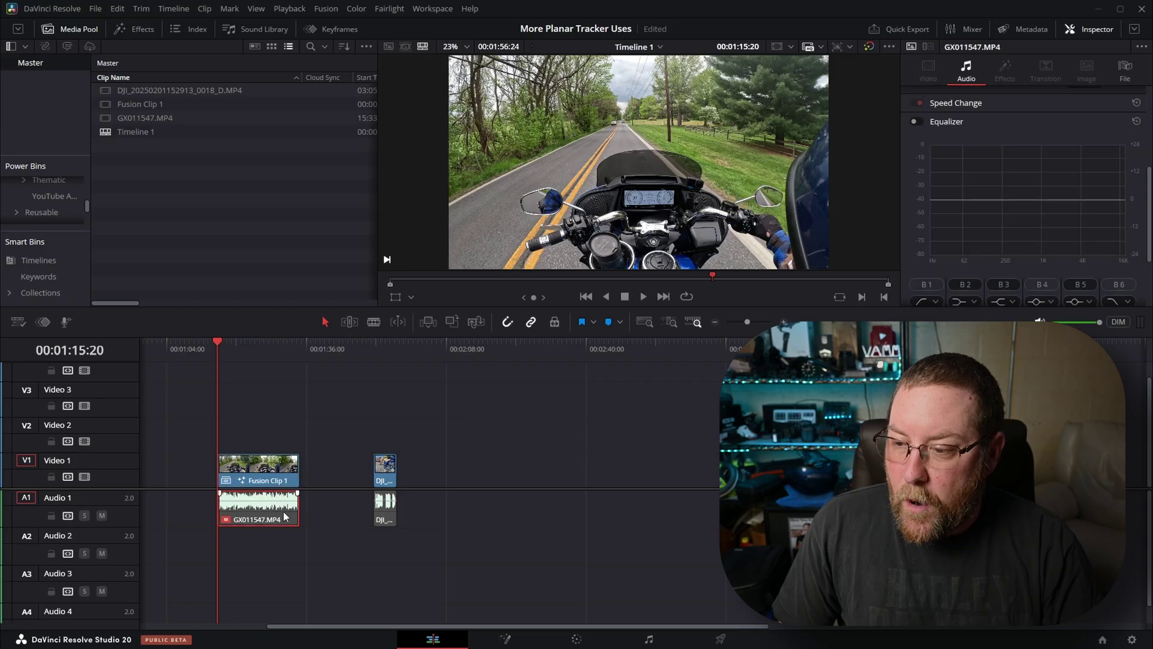
pyautogui.click(270, 469)
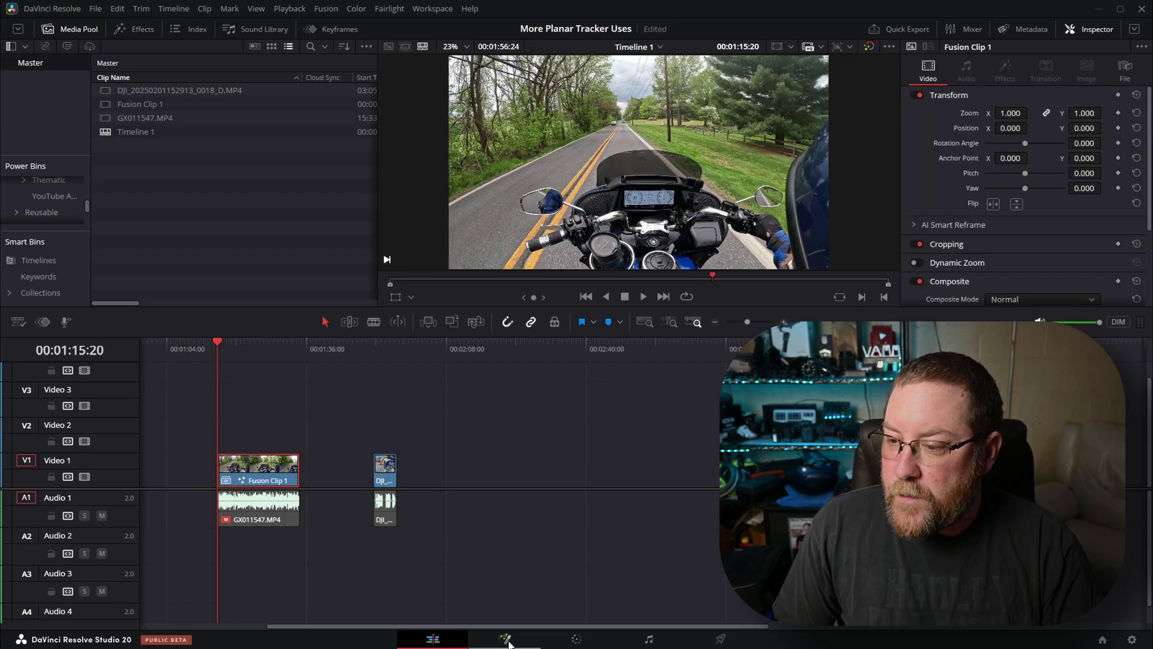
pyautogui.click(506, 640)
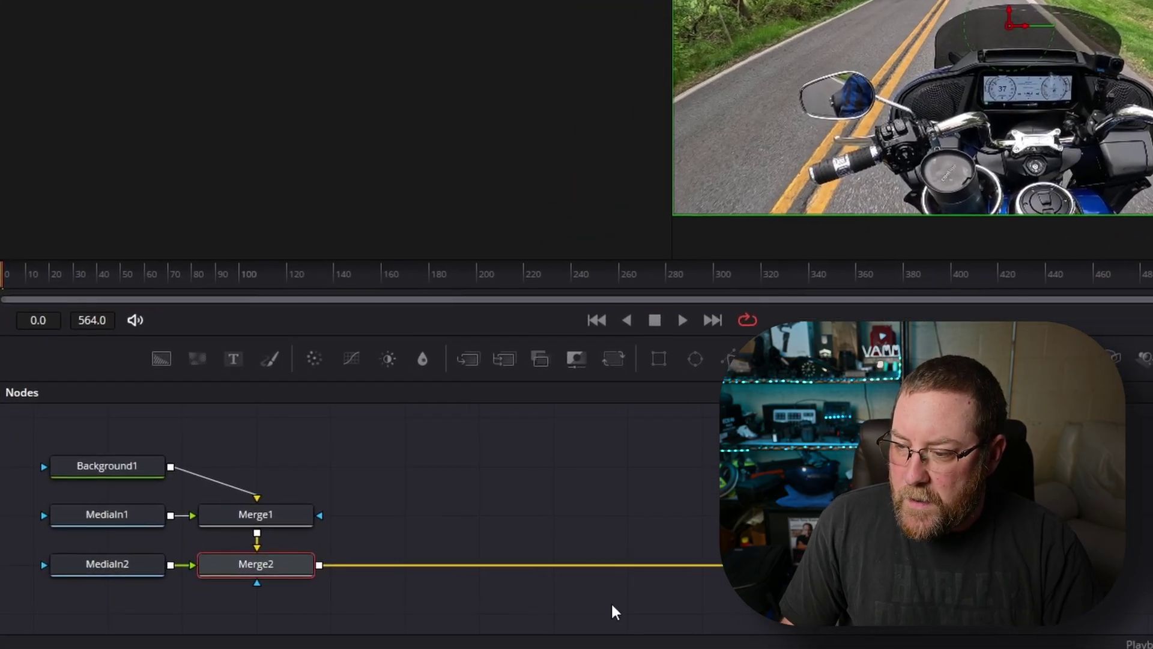
# Delete the Background1, Merge1 and Merge2 nodes from Fusion Clip 1's graph
pyautogui.moveTo(377, 528); pyautogui.dragTo(519, 512)
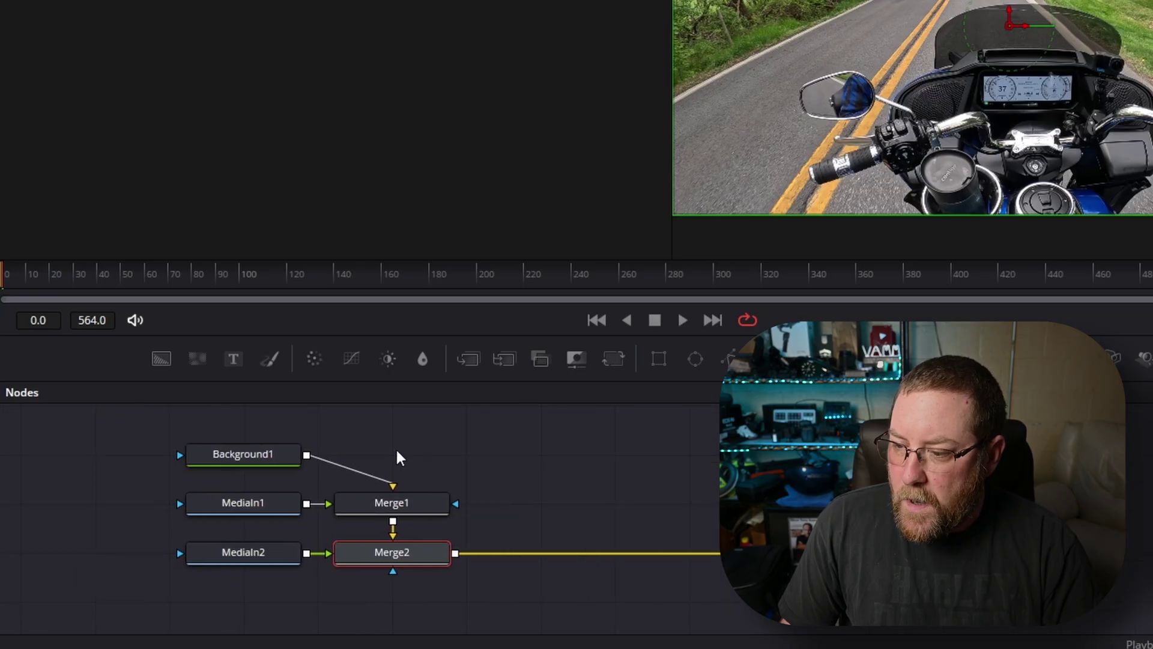
pyautogui.click(262, 456)
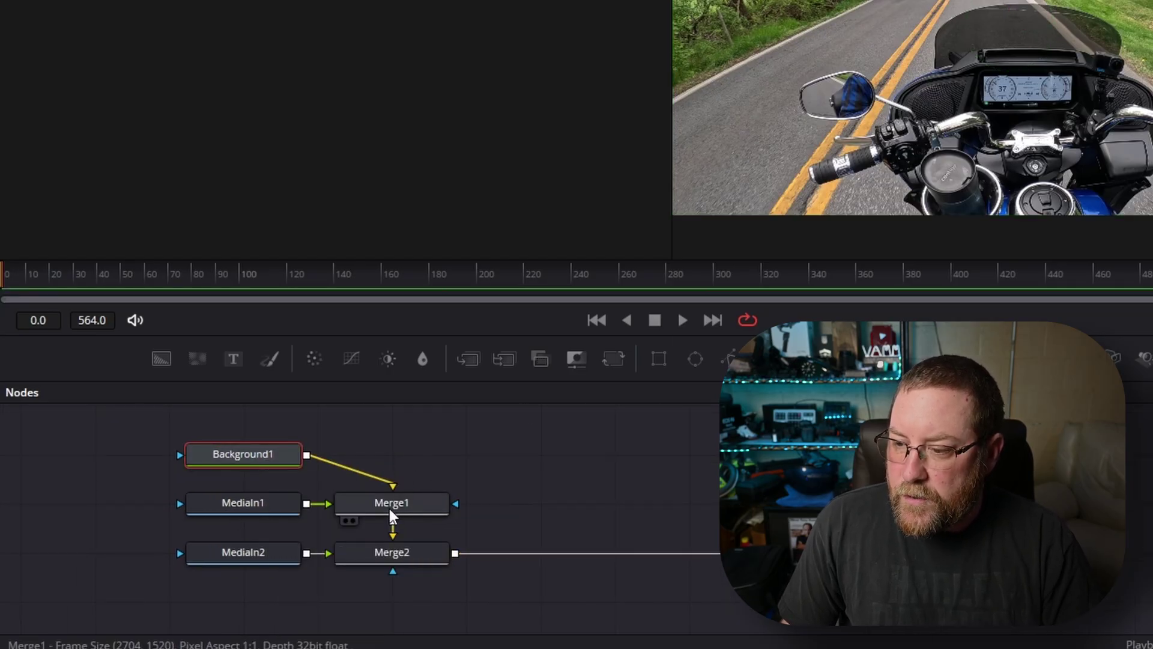
pyautogui.click(391, 509)
pyautogui.keyDown('ctrl'); pyautogui.click(400, 554); pyautogui.keyUp('ctrl')
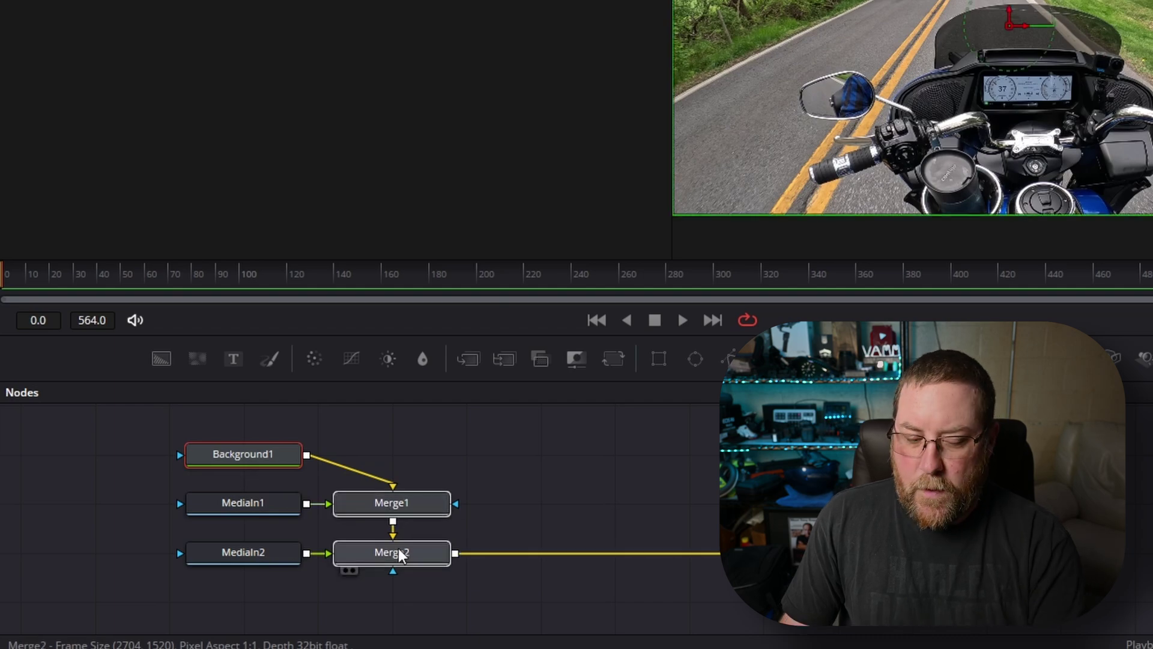
pyautogui.press('Delete')
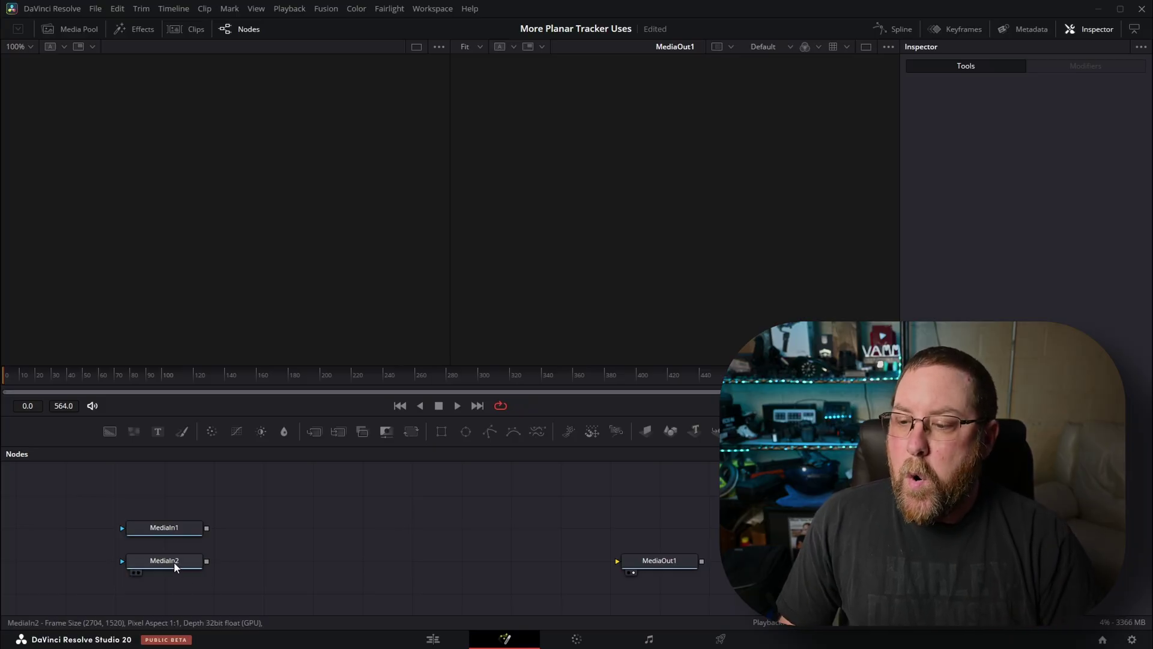
# Move MediaIn2 up and connect MediaIn1's output directly to MediaOut1
pyautogui.moveTo(174, 561)
pyautogui.mouseDown()
pyautogui.moveTo(181, 496)
pyautogui.moveTo(184, 576)
pyautogui.mouseUp()
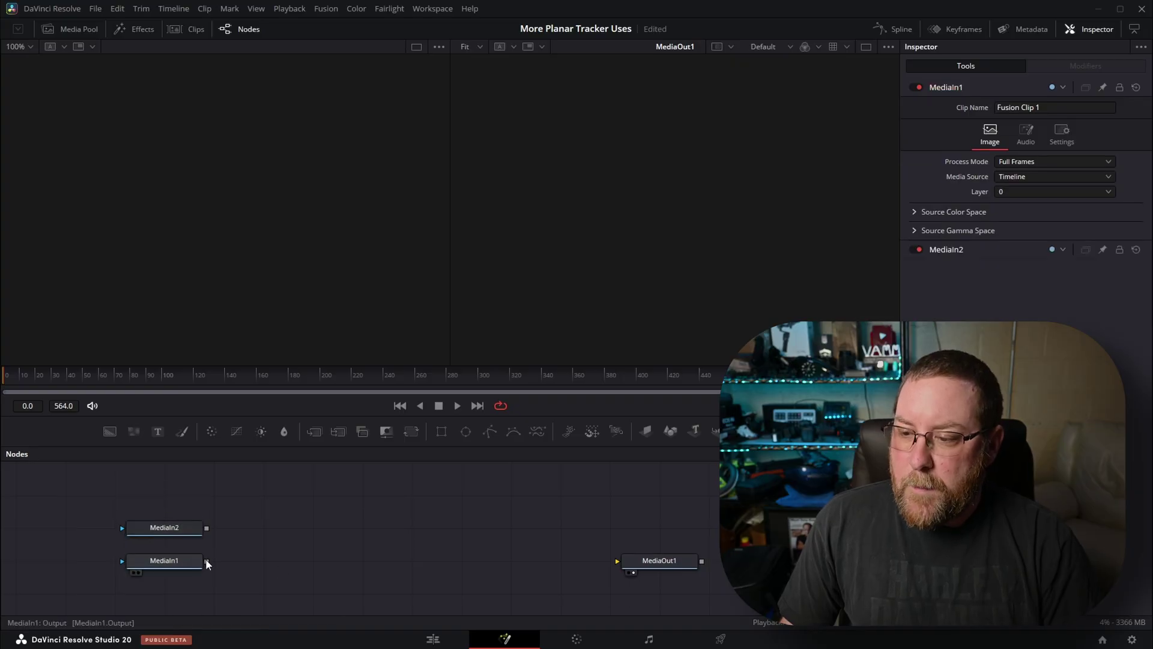
pyautogui.moveTo(208, 561); pyautogui.dragTo(677, 561)
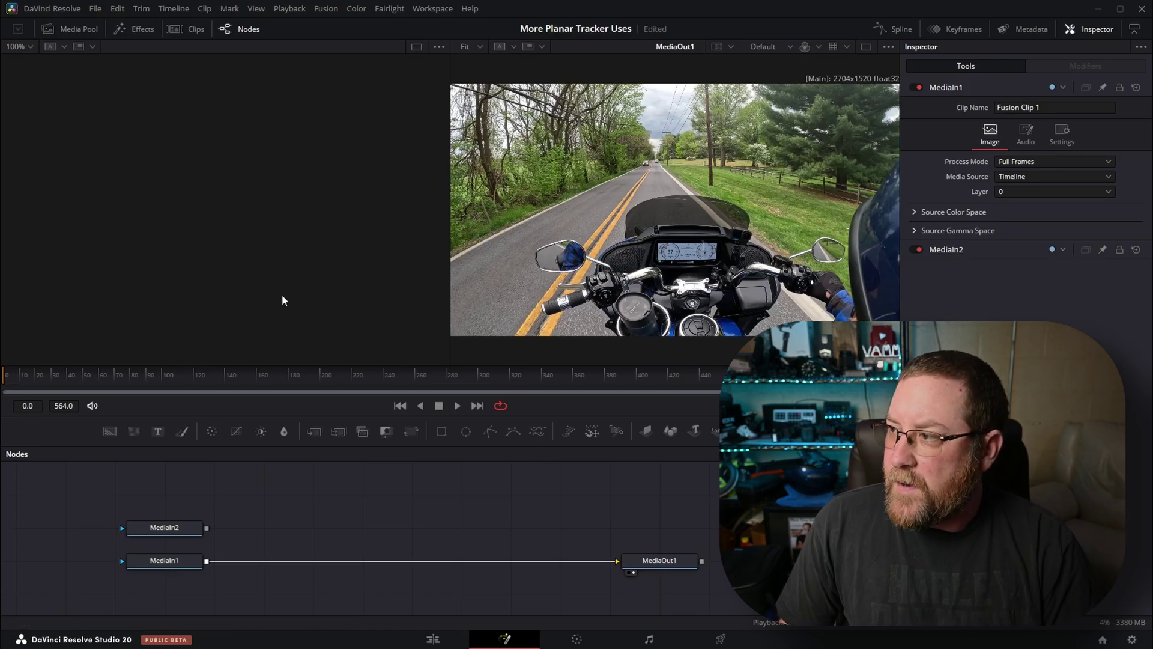
pyautogui.click(866, 47)
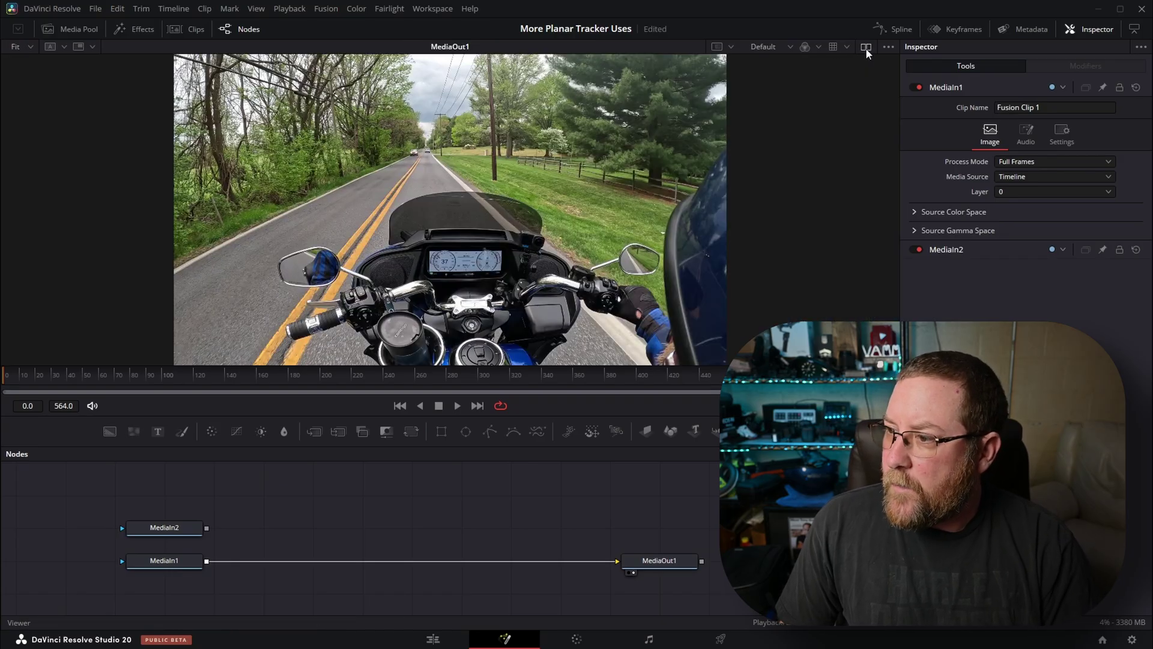
pyautogui.click(866, 48)
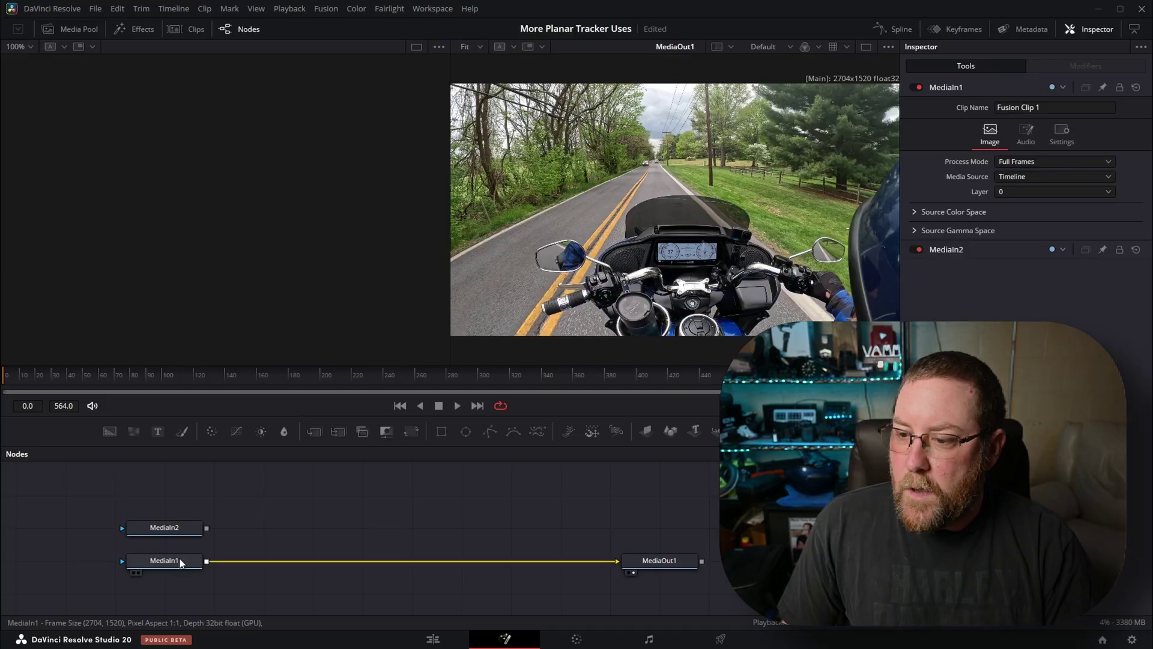
# Check MediaIn1 and MediaIn2 in the Inspector and left viewer, then reselect MediaIn1
pyautogui.click(155, 564)
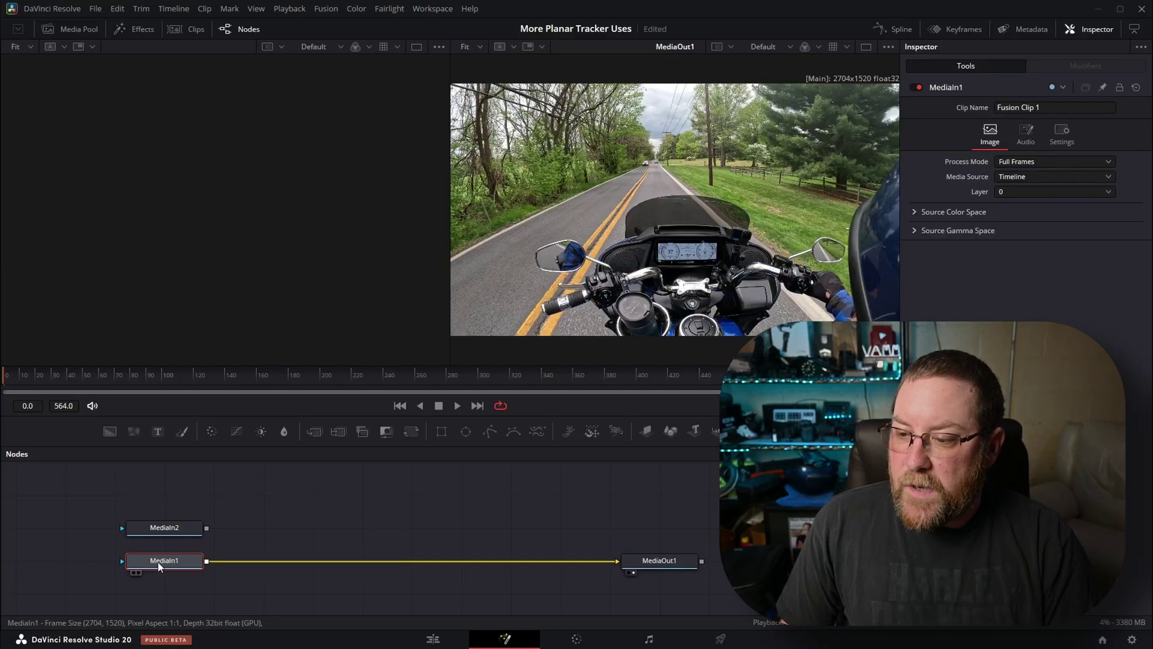
pyautogui.click(168, 529)
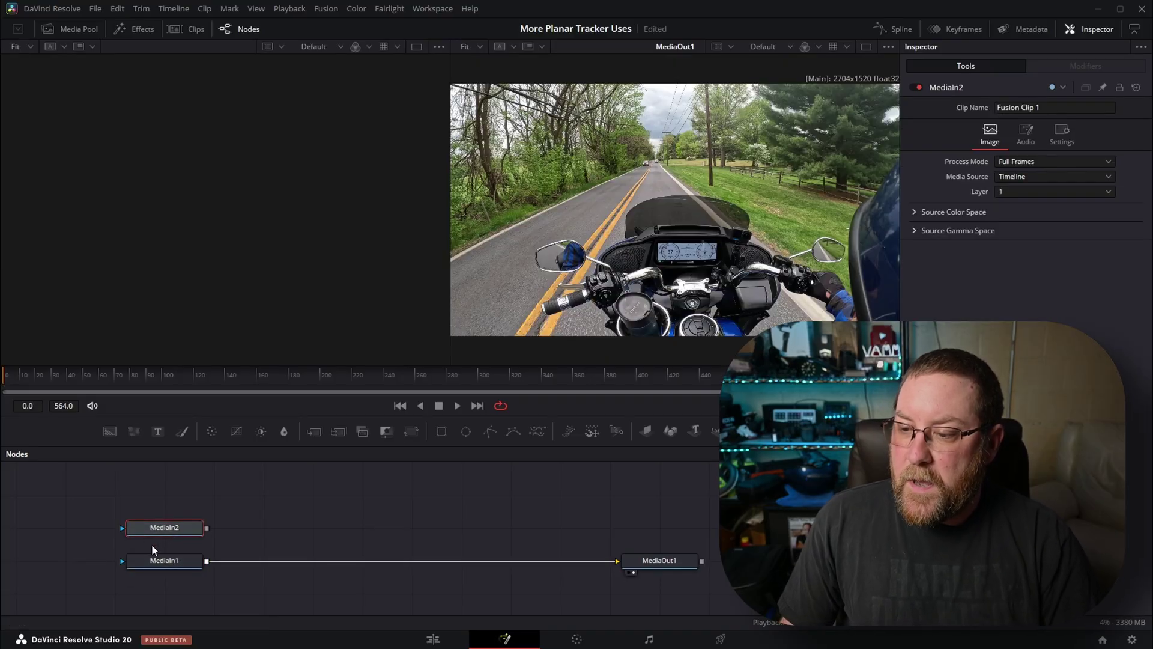
pyautogui.press('1')
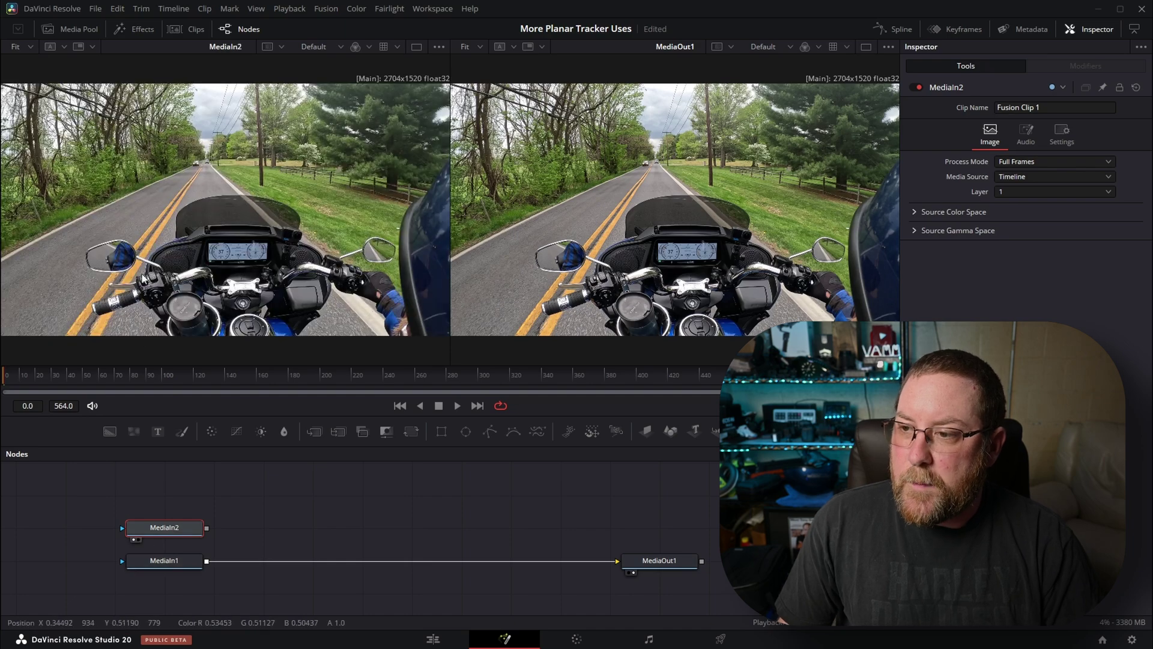
pyautogui.press('1')
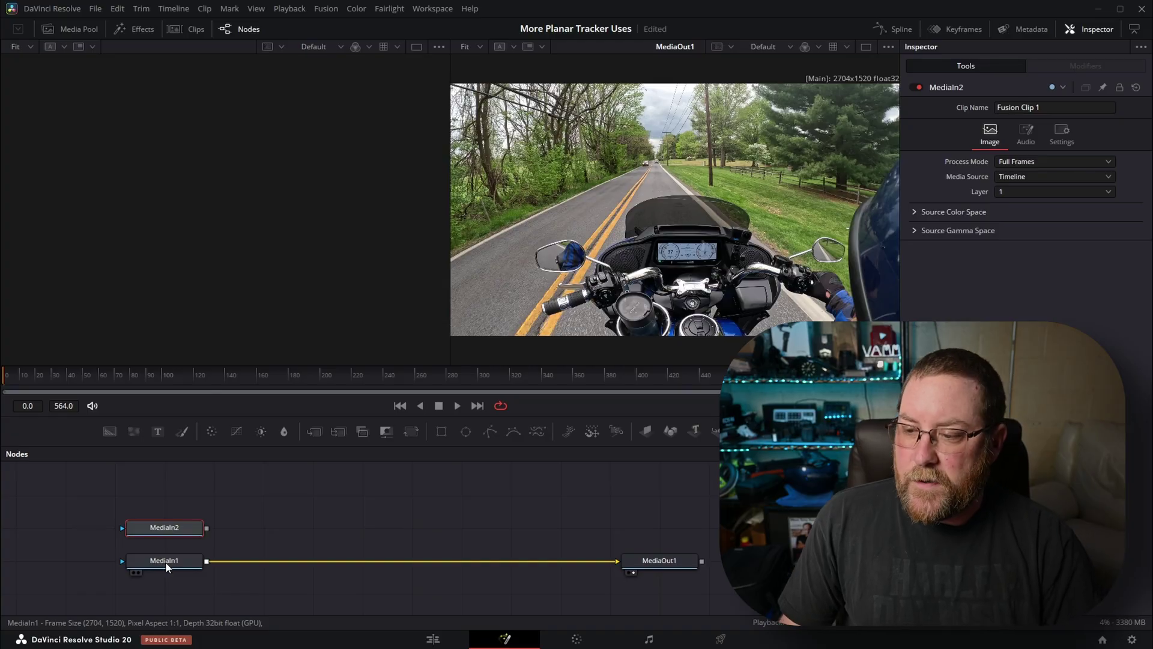
pyautogui.click(170, 562)
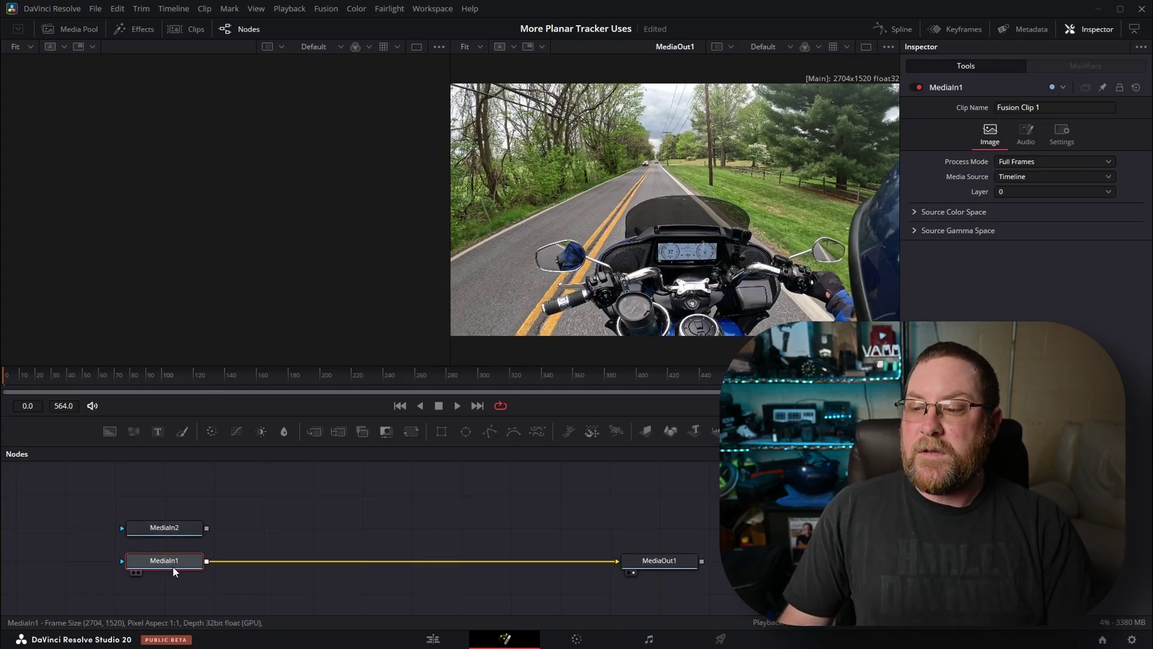
# Insert a Planar Tracker after MediaIn1 using the 'plana' tool search
pyautogui.hotkey('shift', 'space')
pyautogui.write('pla')
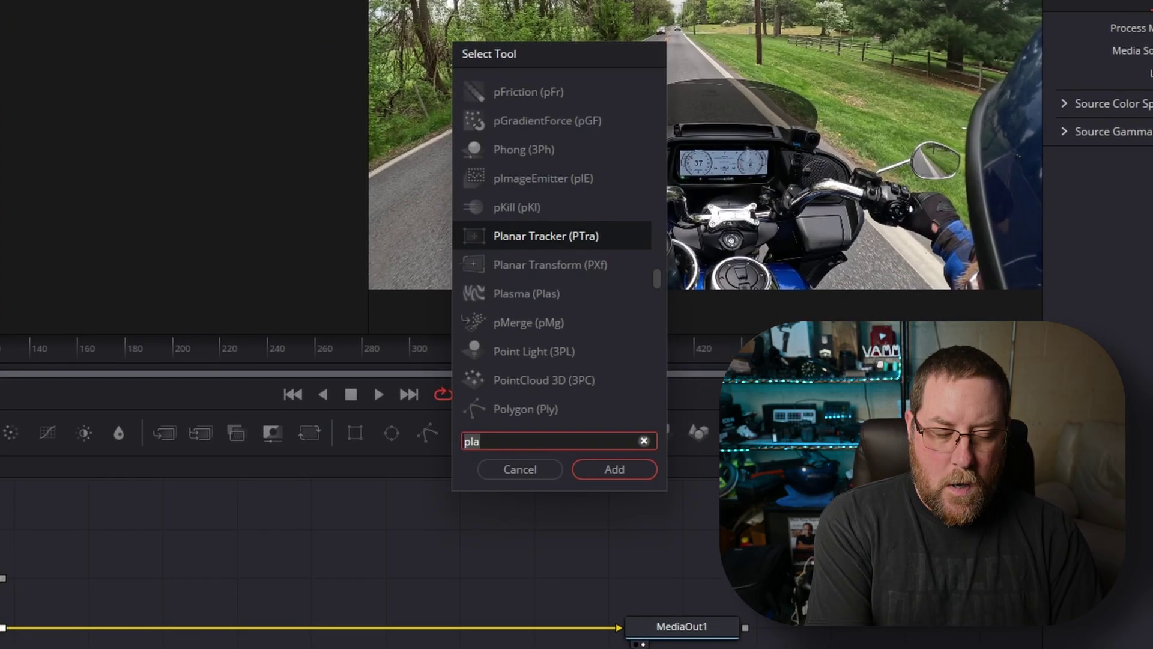
pyautogui.write('na')
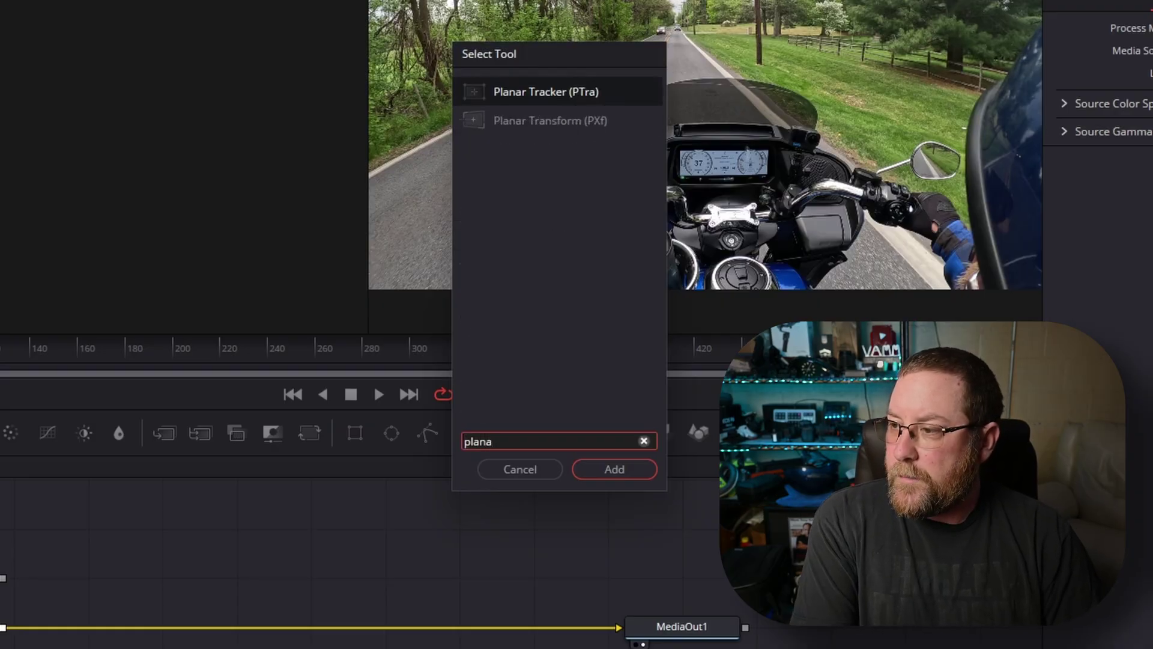
pyautogui.press('Return')
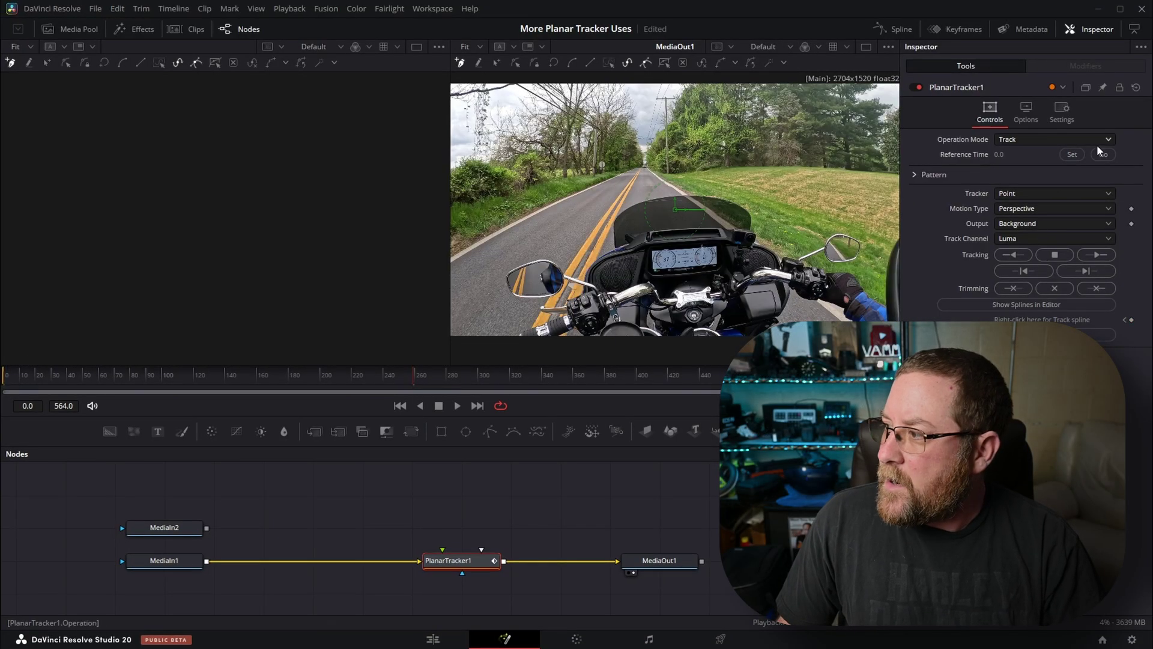
# Set PlanarTracker1's reference time to 0.0 and its tracker to Hybrid Point/Area
pyautogui.click(1074, 155)
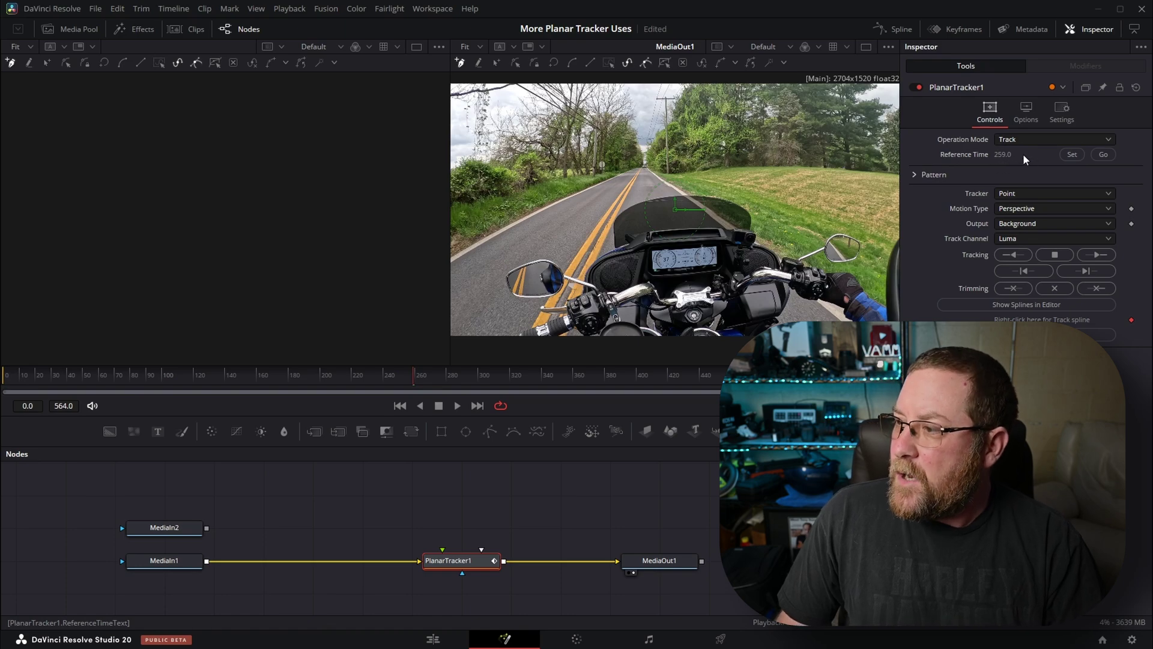
pyautogui.click(257, 376)
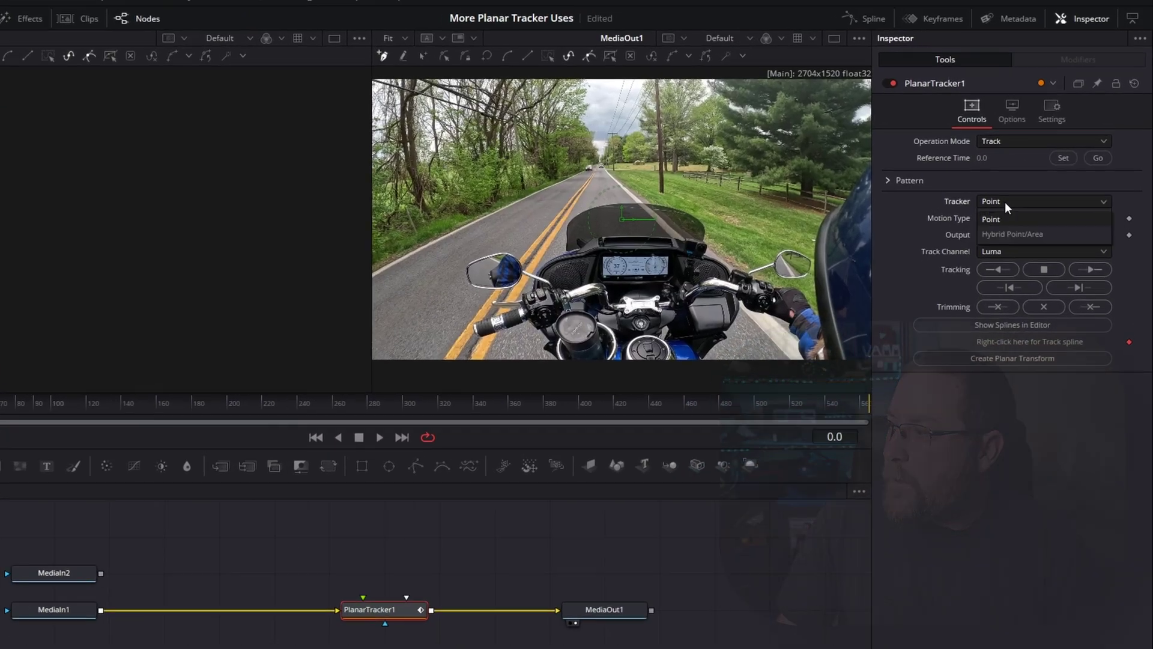
pyautogui.click(1020, 192)
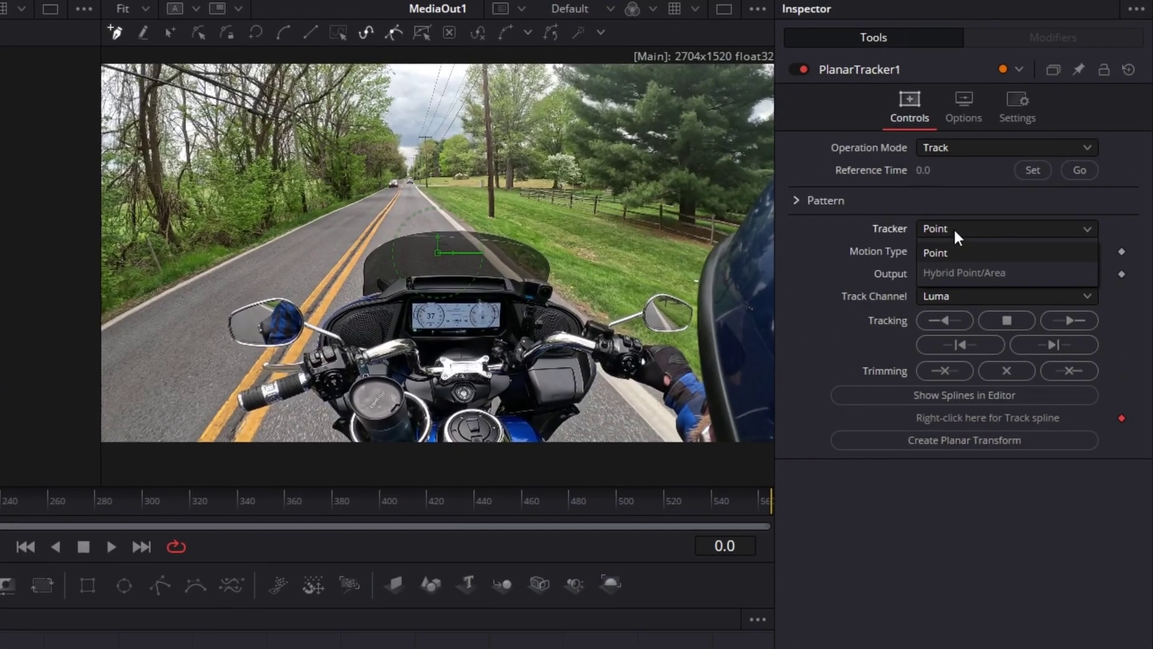
pyautogui.click(960, 273)
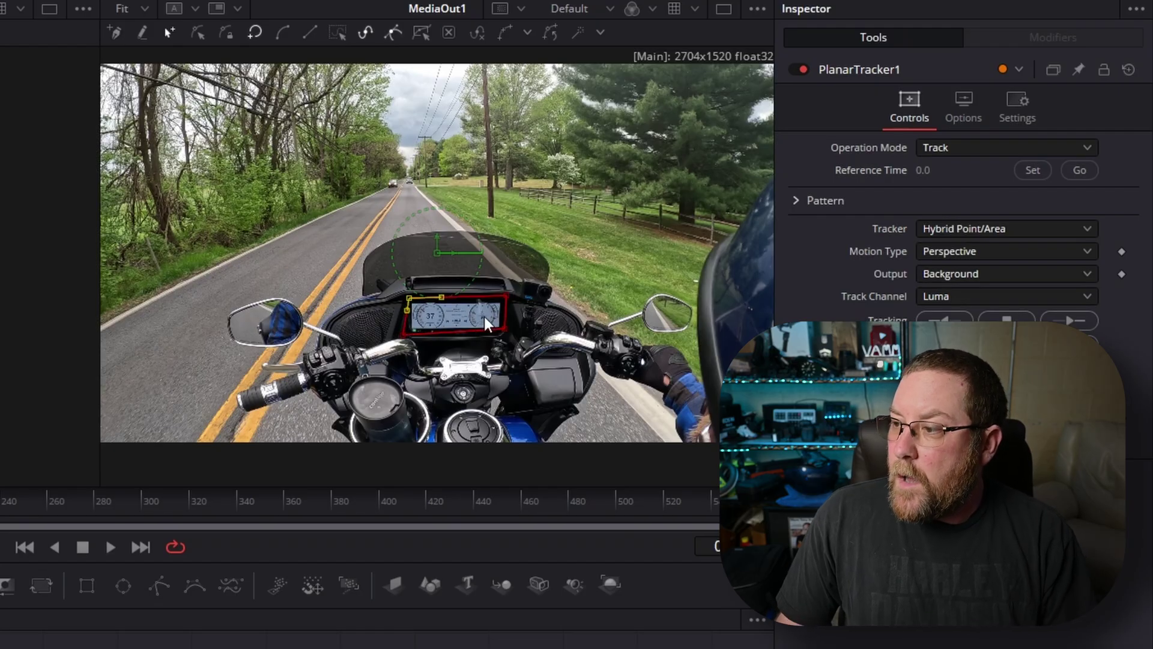
# Zoom in and drag the tracker polygon's four corners onto the dashboard screen's corners
pyautogui.scroll(2, 467, 324)
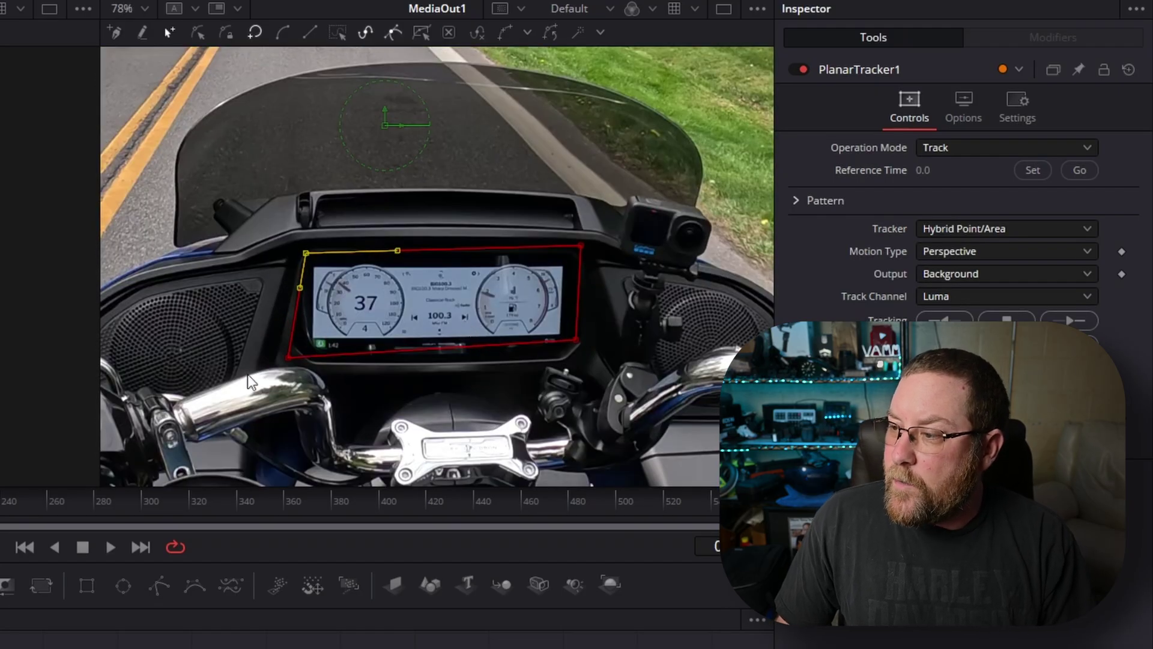
pyautogui.moveTo(286, 359); pyautogui.dragTo(303, 359)
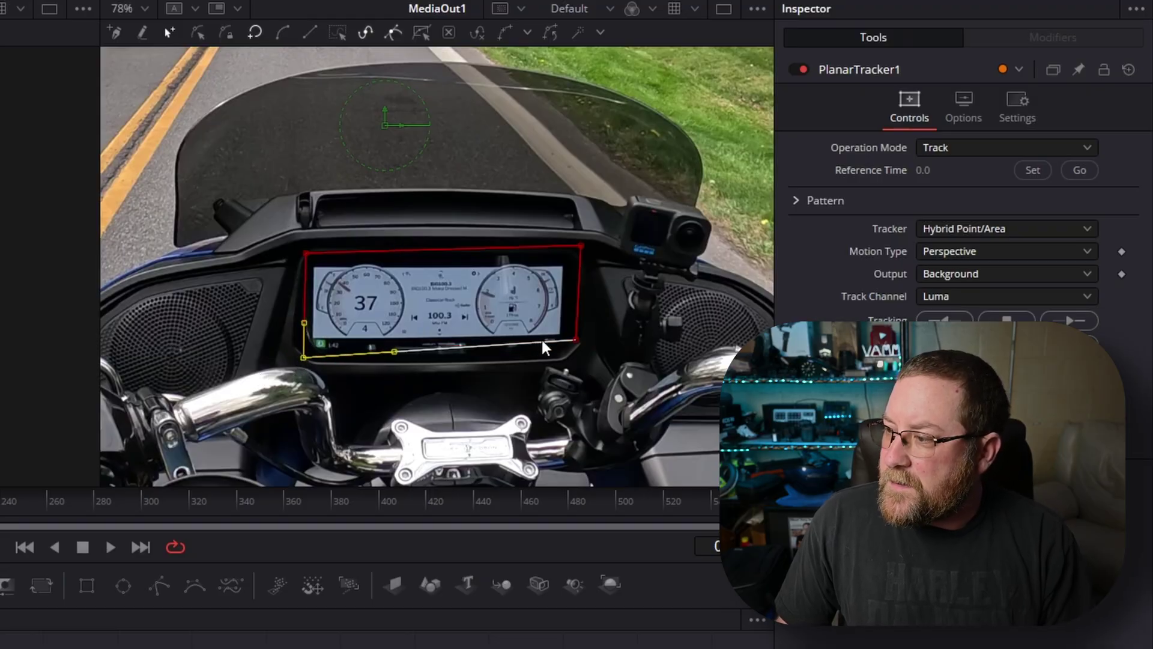
pyautogui.moveTo(575, 339); pyautogui.dragTo(563, 340)
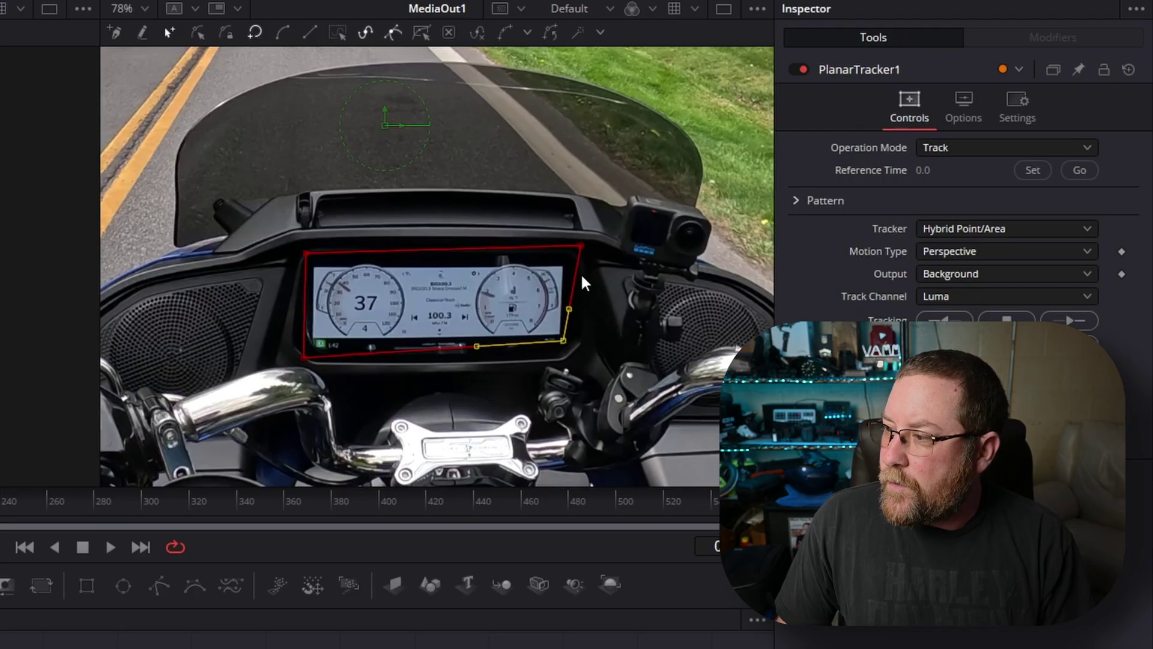
pyautogui.moveTo(581, 242); pyautogui.dragTo(568, 258)
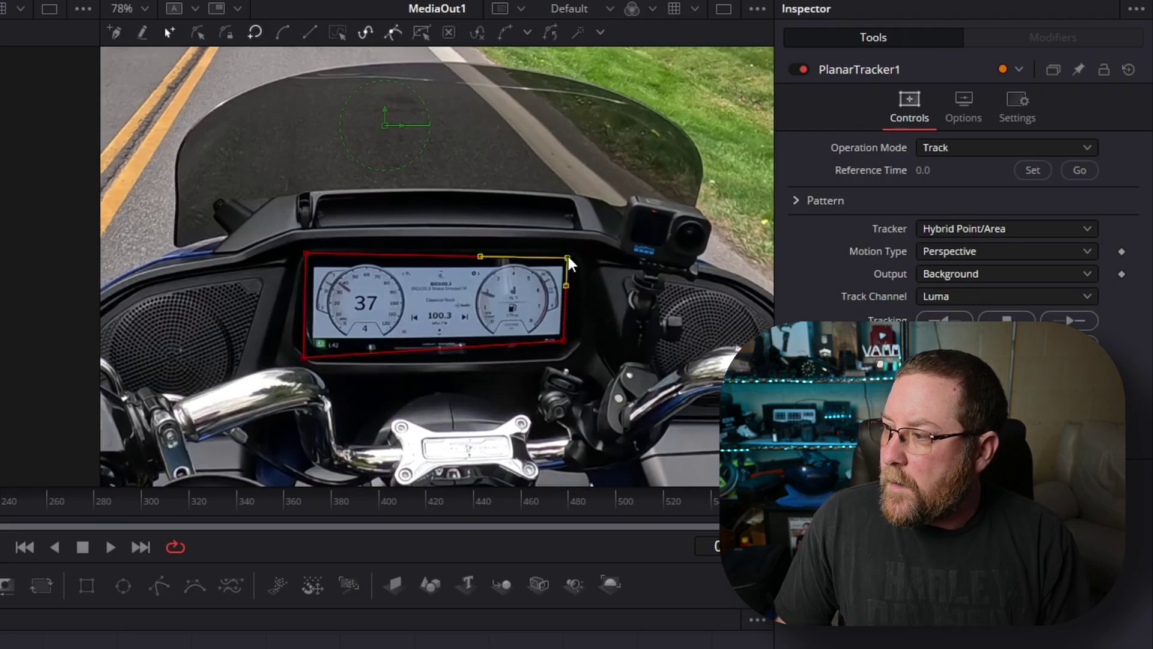
pyautogui.moveTo(306, 254); pyautogui.dragTo(310, 260)
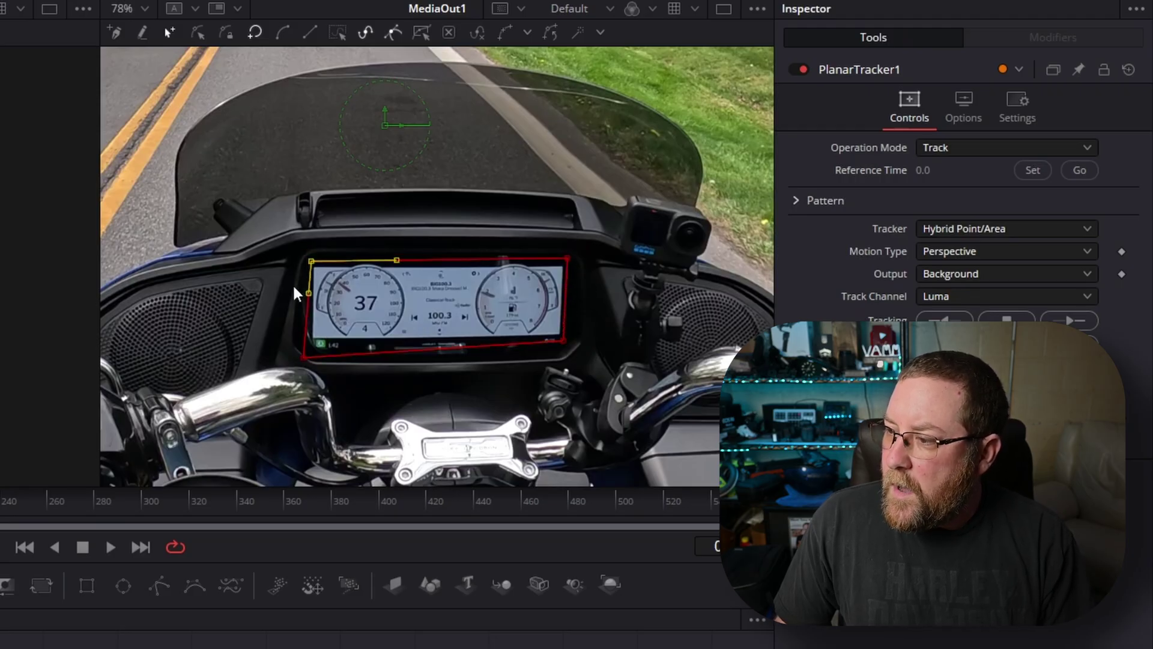
pyautogui.moveTo(304, 356); pyautogui.dragTo(306, 345)
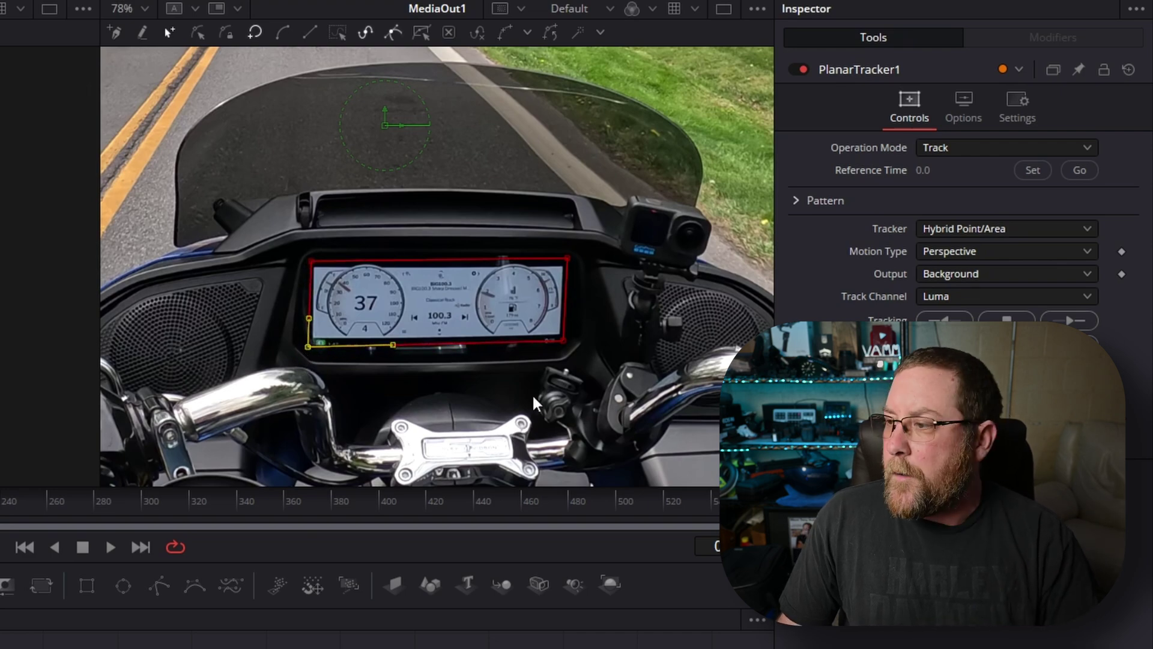
pyautogui.click(145, 8)
# Reset the viewer to Fit, track the dashboard display forward, and play back to review
pyautogui.click(131, 28)
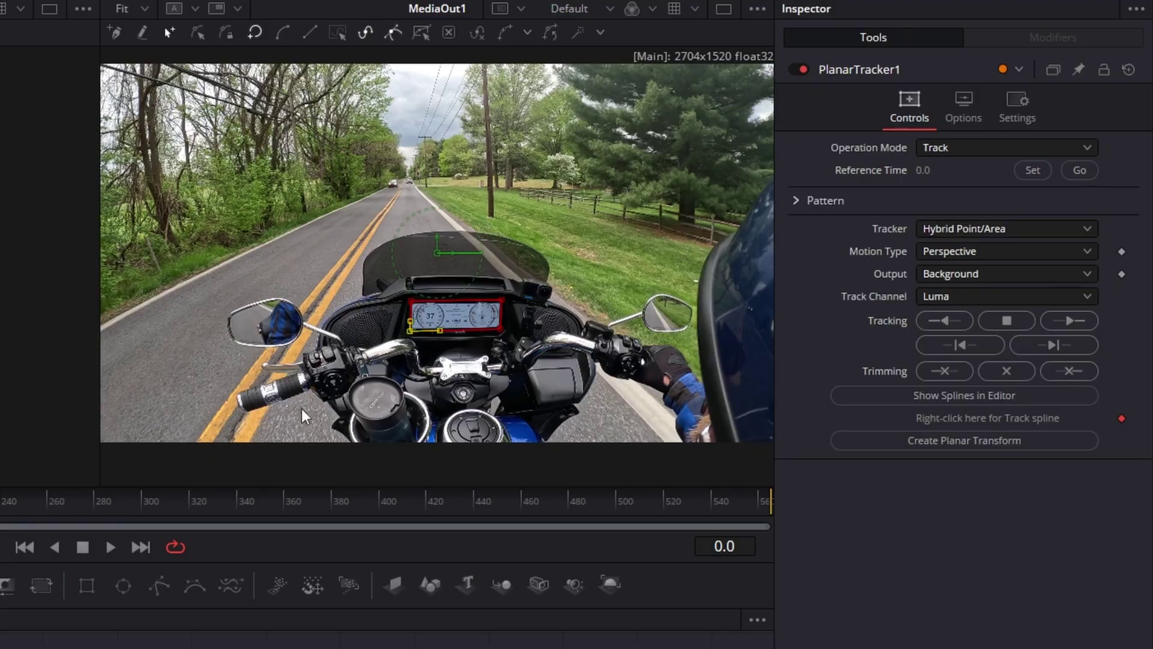
pyautogui.click(1067, 321)
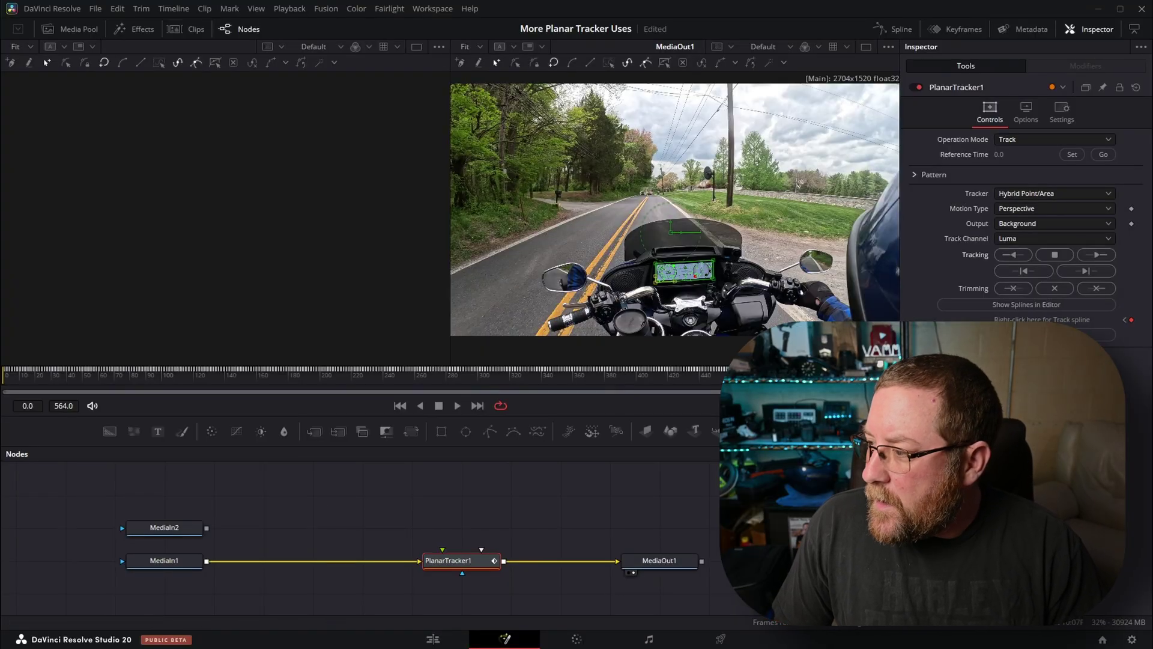
pyautogui.press('space')
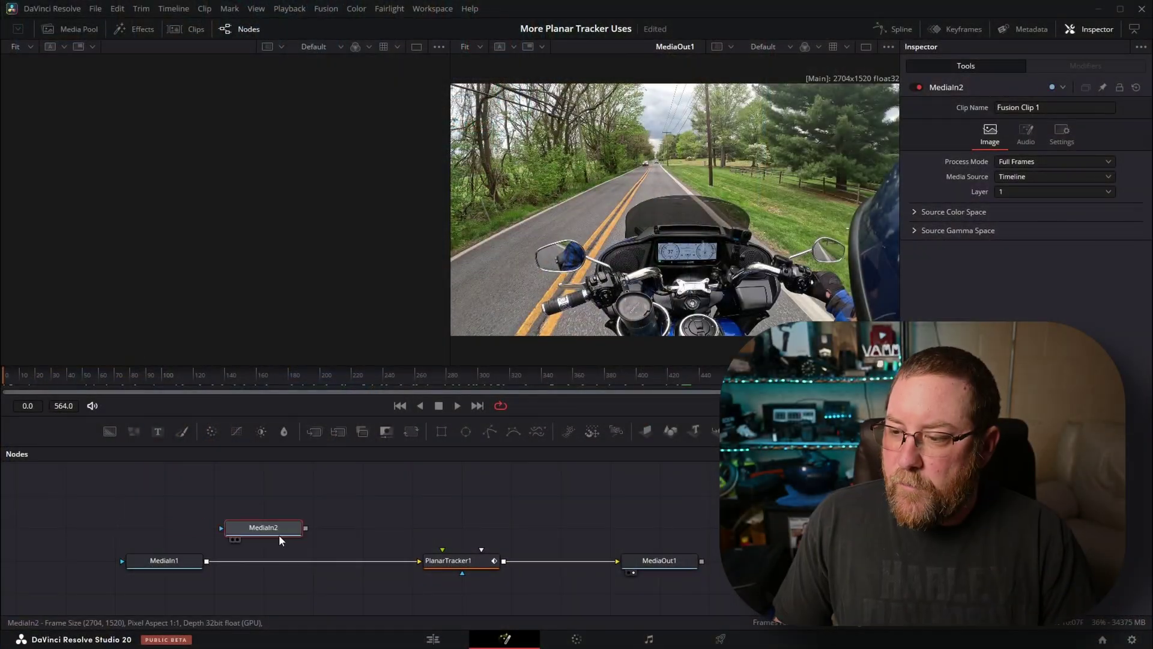
# Move MediaIn2 above PlanarTracker1 and load it into the left viewer with key 1
pyautogui.moveTo(369, 541); pyautogui.dragTo(339, 530)
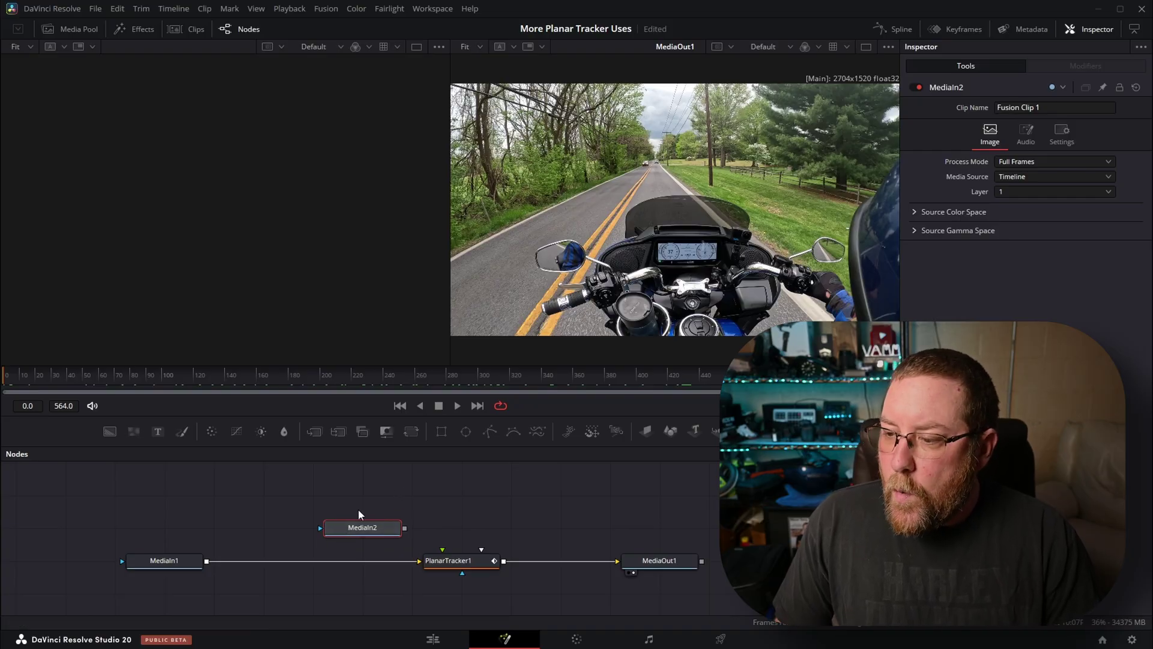
pyautogui.press('1')
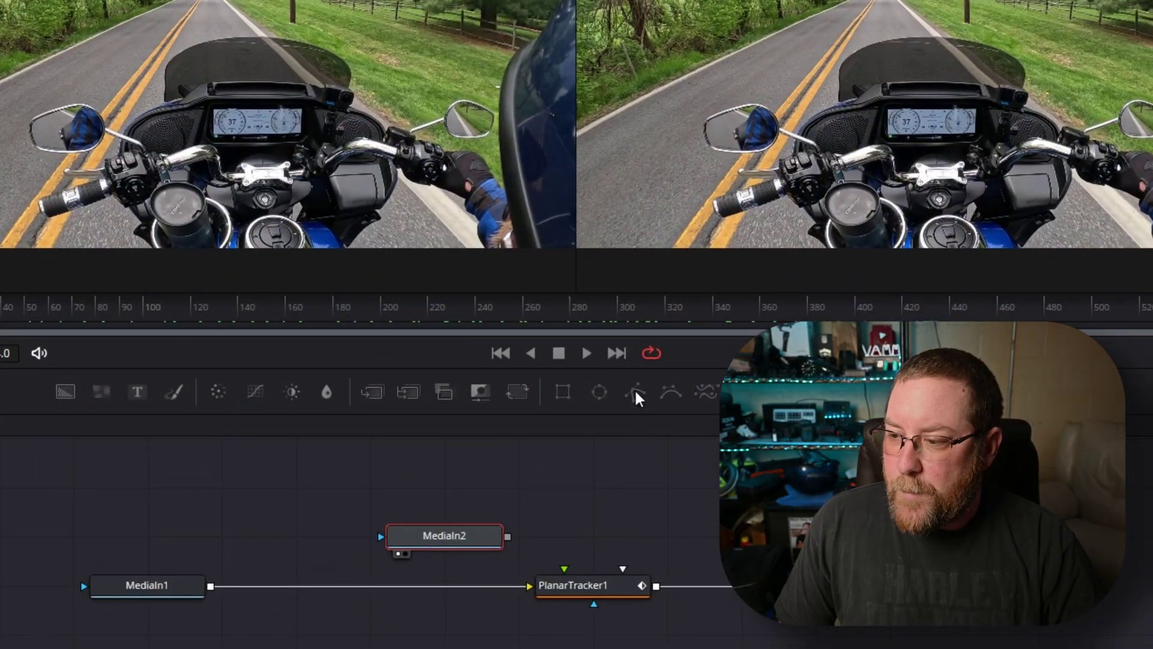
# Add a Polygon node wired to MediaIn2's mask input, temporarily disabled to show the full video
pyautogui.moveTo(637, 398); pyautogui.dragTo(234, 528)
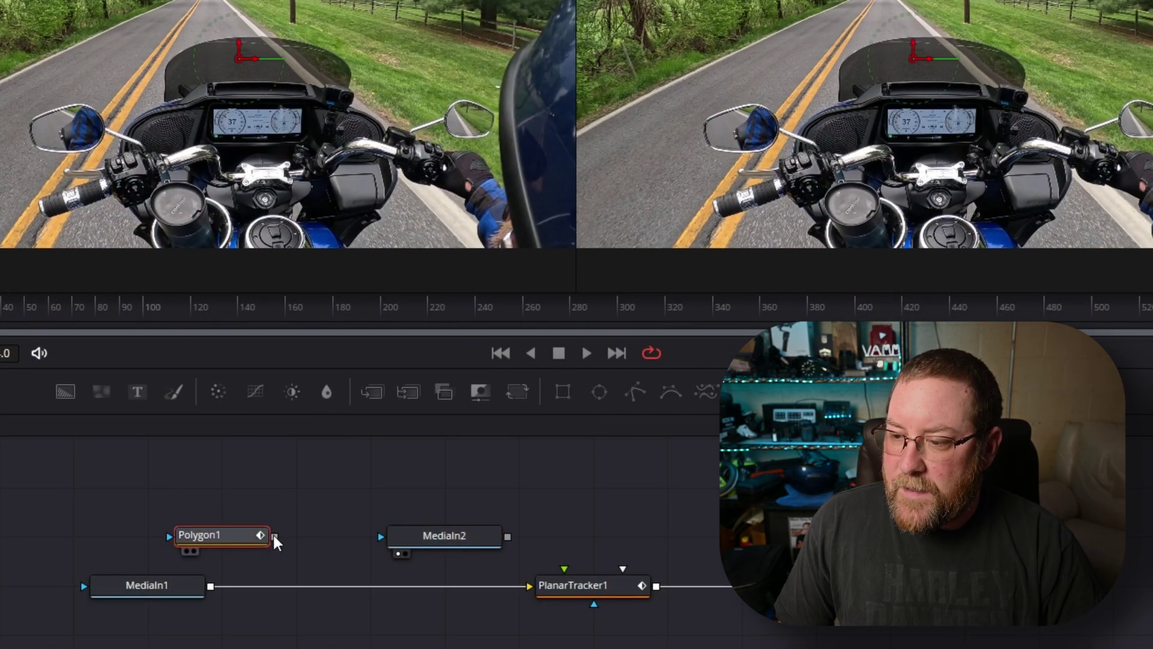
pyautogui.moveTo(386, 545); pyautogui.dragTo(391, 543)
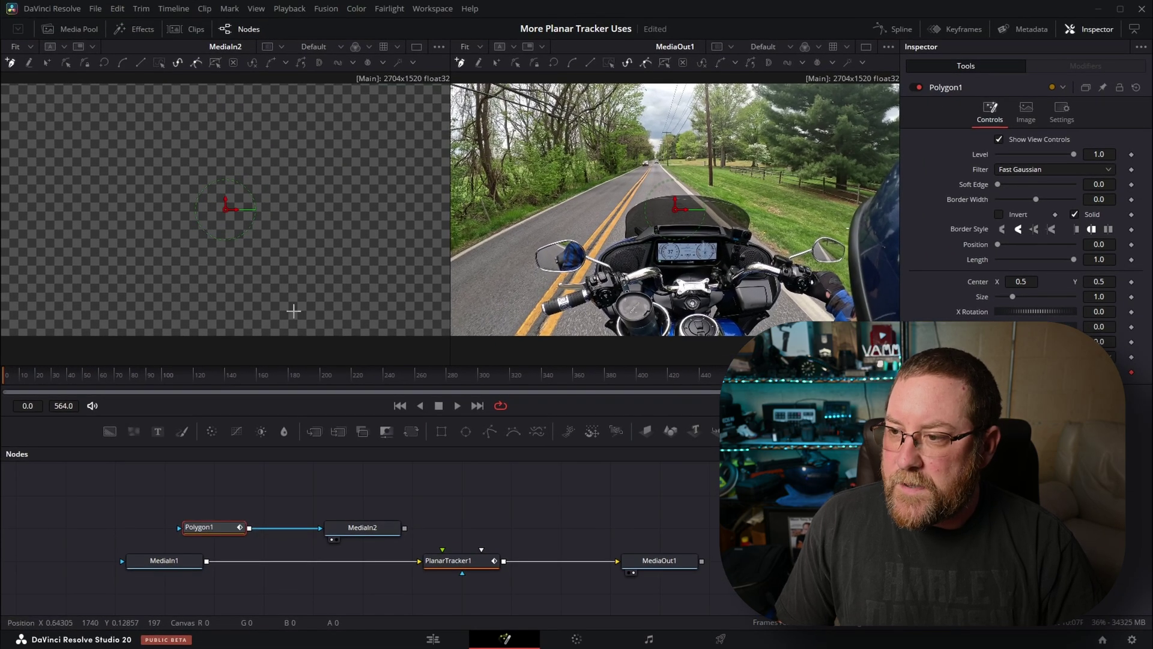
pyautogui.click(919, 87)
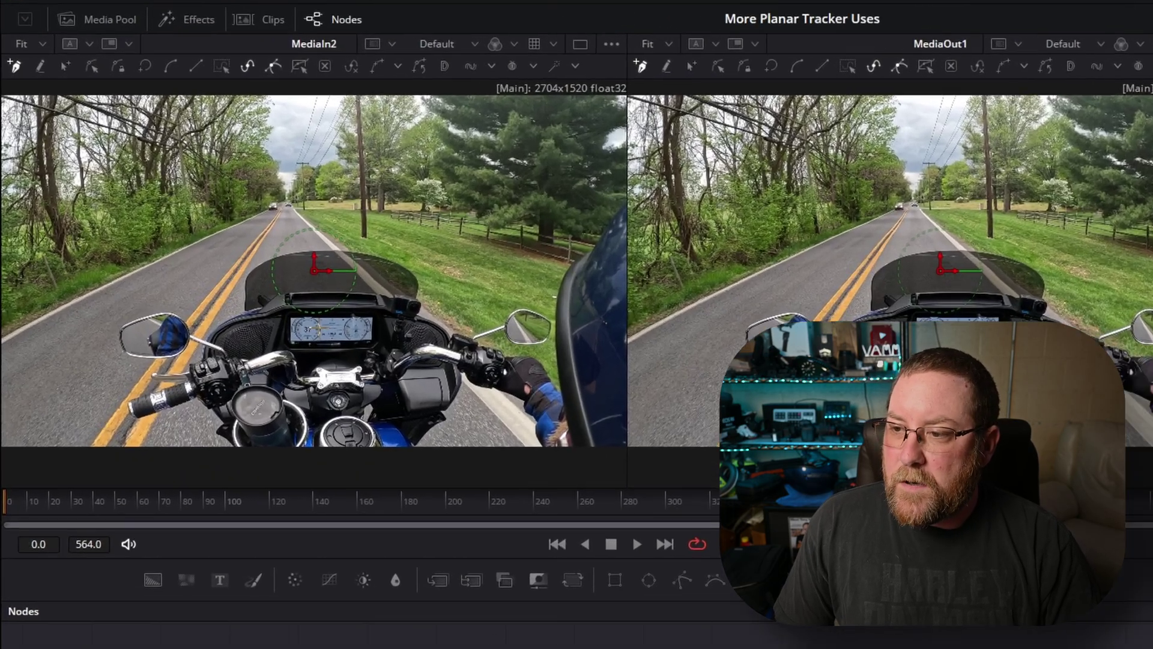
pyautogui.scroll(5, 232, 255)
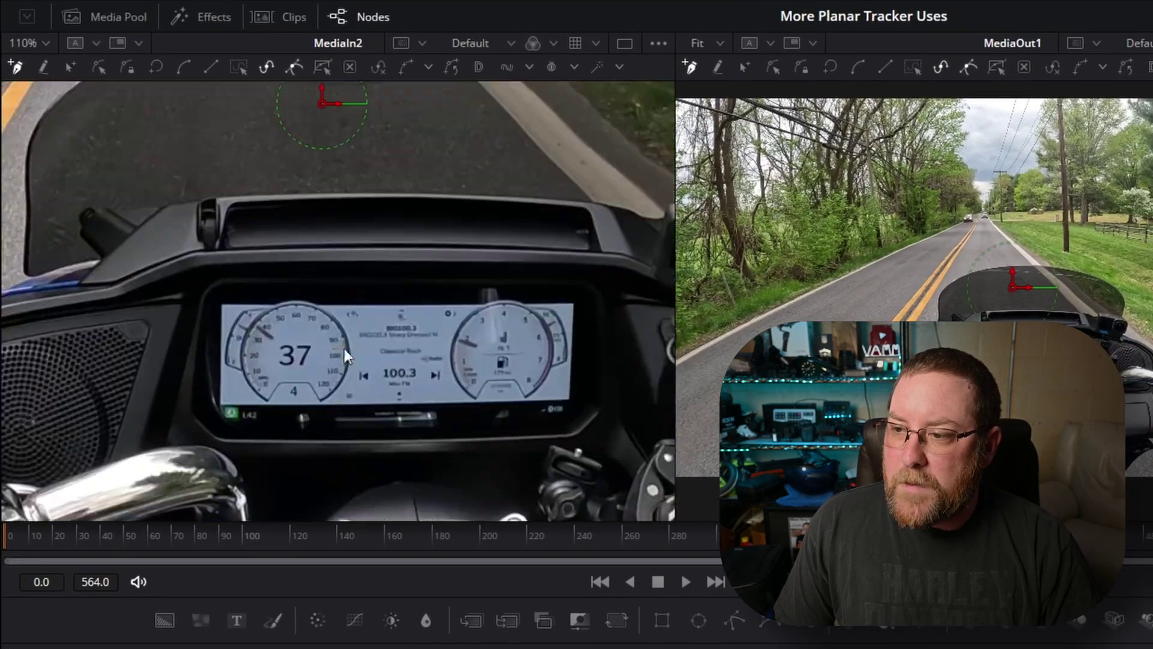
# Trace a closed polygon outline around the dashboard display's corners
pyautogui.click(218, 291)
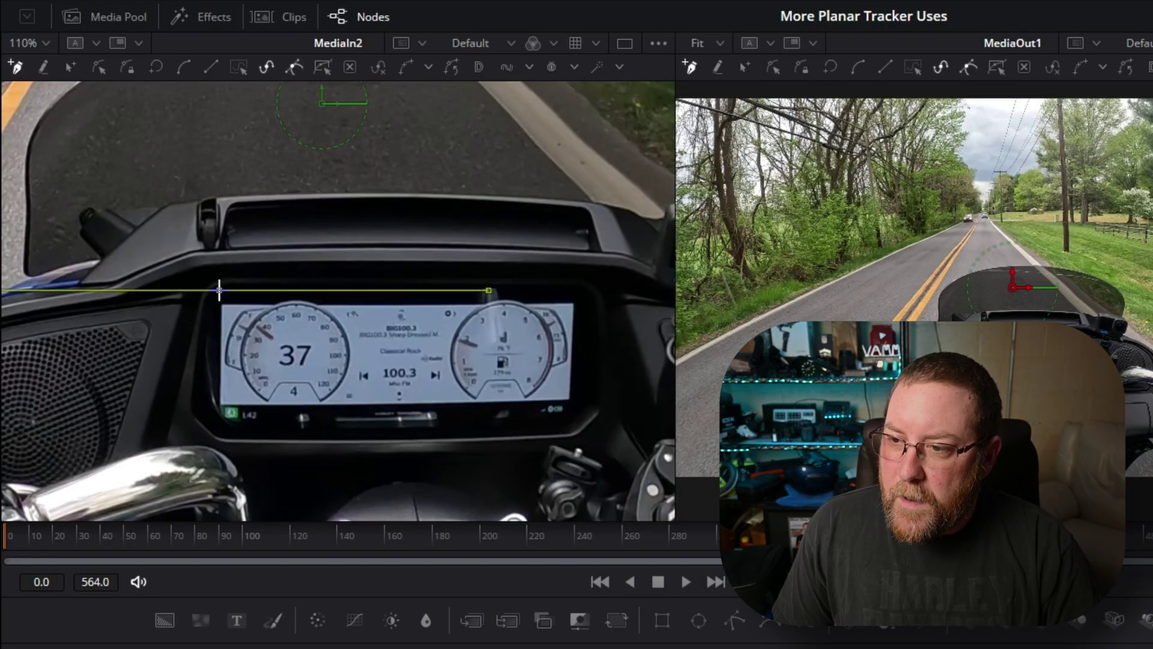
pyautogui.click(578, 289)
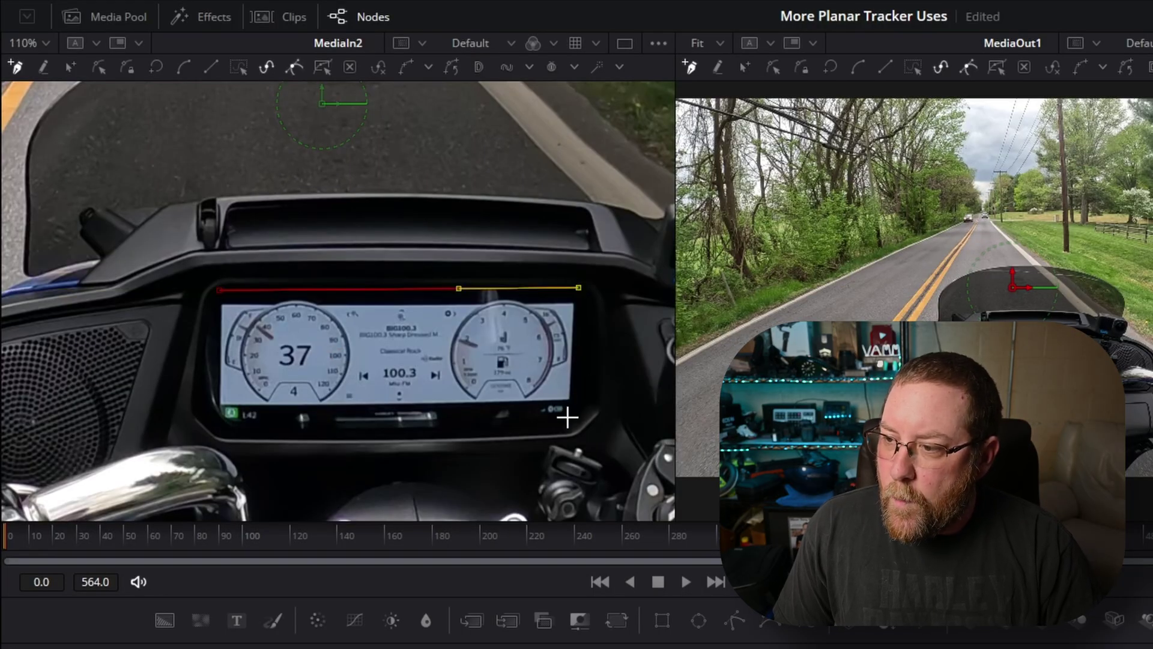
pyautogui.click(215, 426)
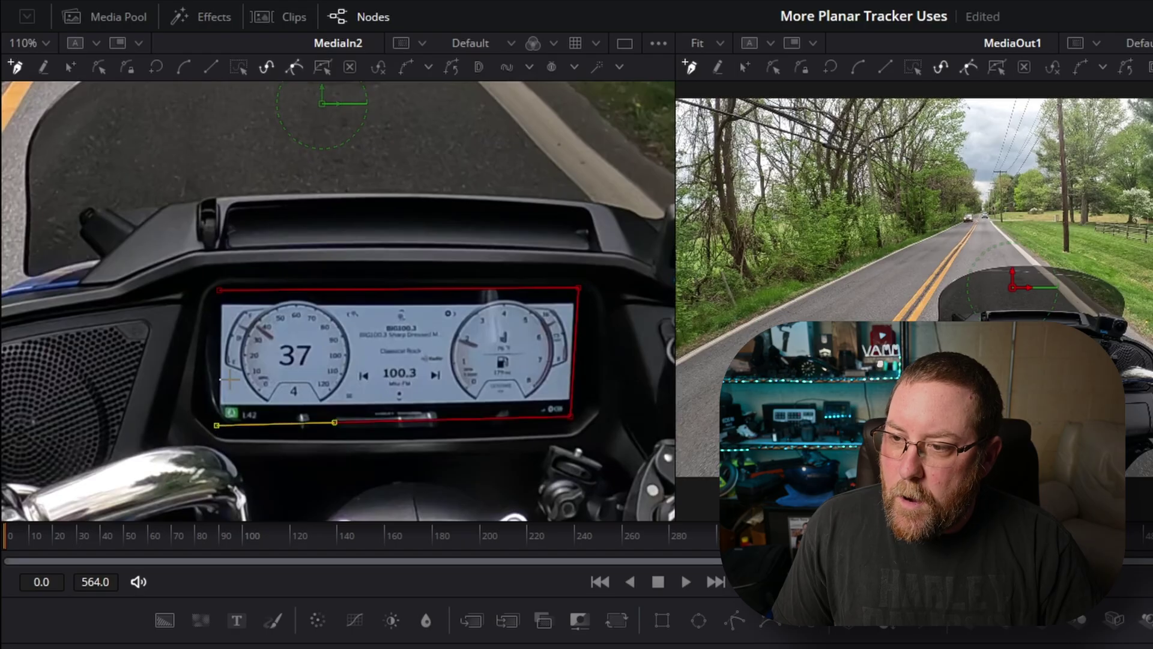
pyautogui.click(220, 291)
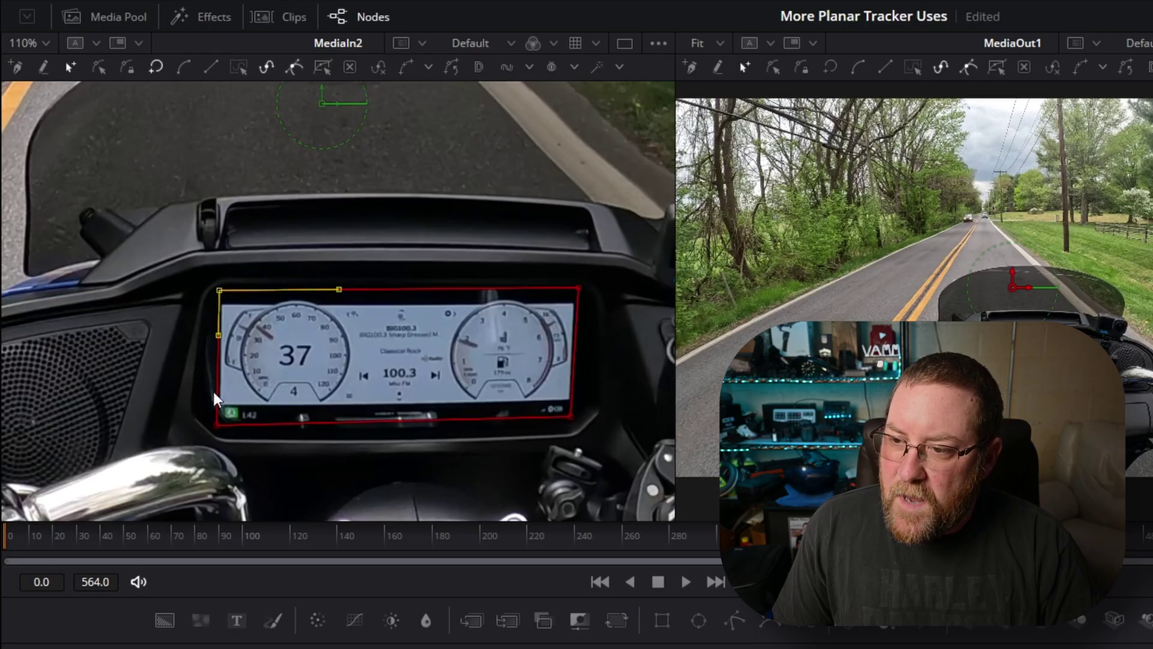
pyautogui.click(217, 422)
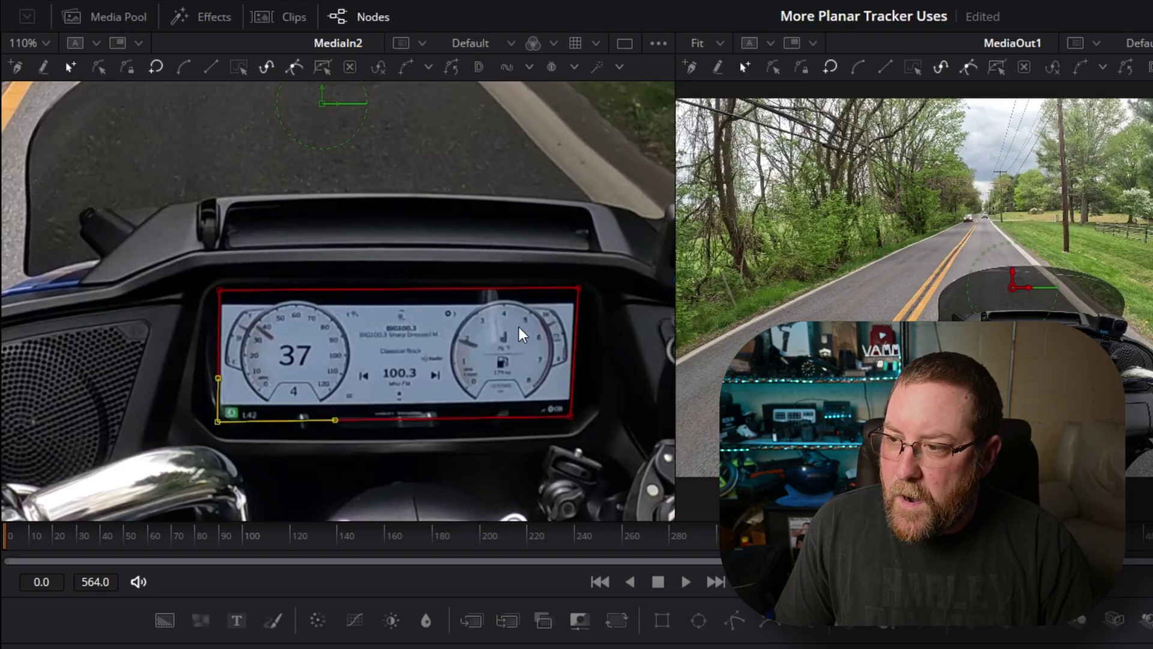
pyautogui.click(575, 289)
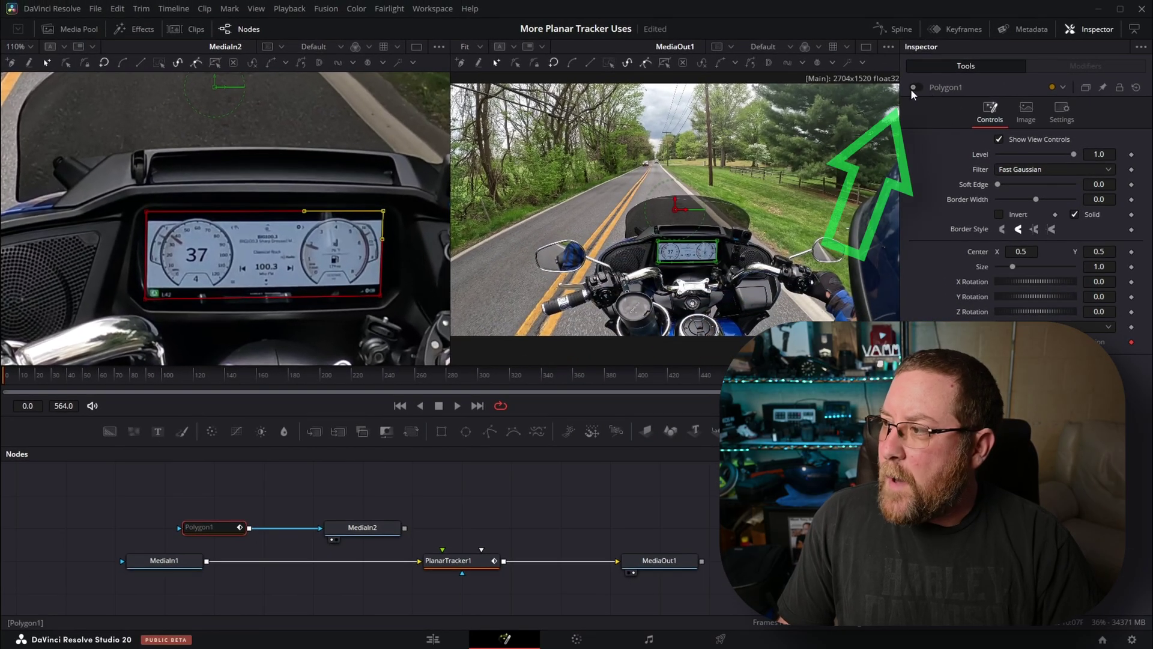
# Re-enable the polygon mask, fit the left viewer, and reposition and select MediaIn2
pyautogui.click(913, 88)
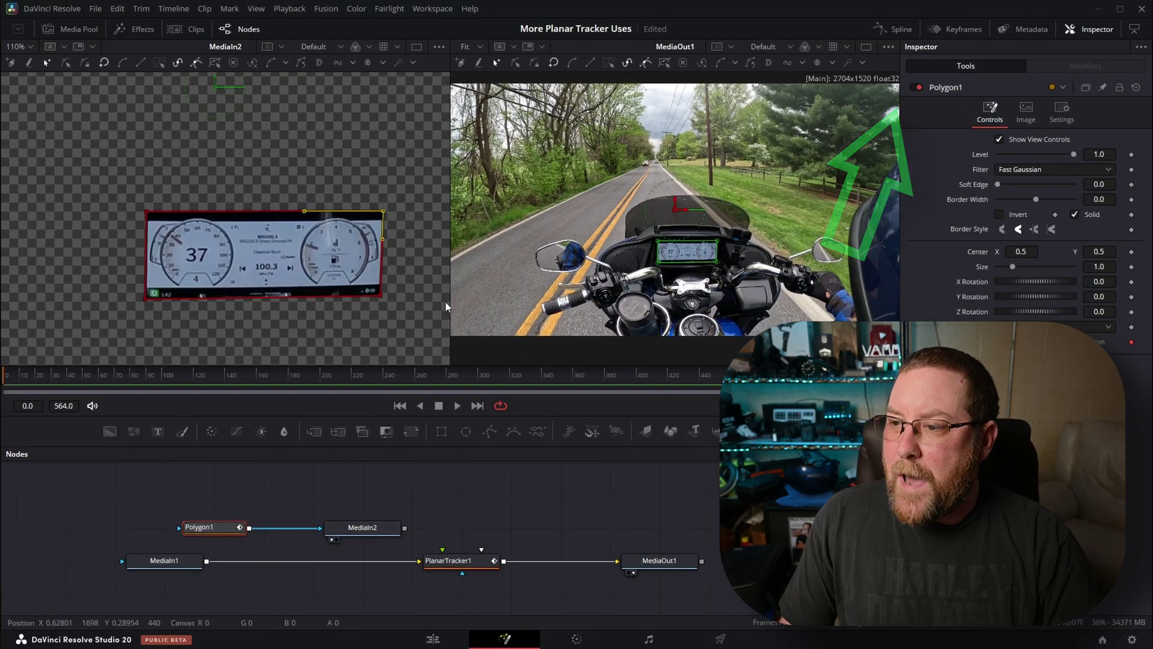
pyautogui.click(29, 46)
pyautogui.click(22, 62)
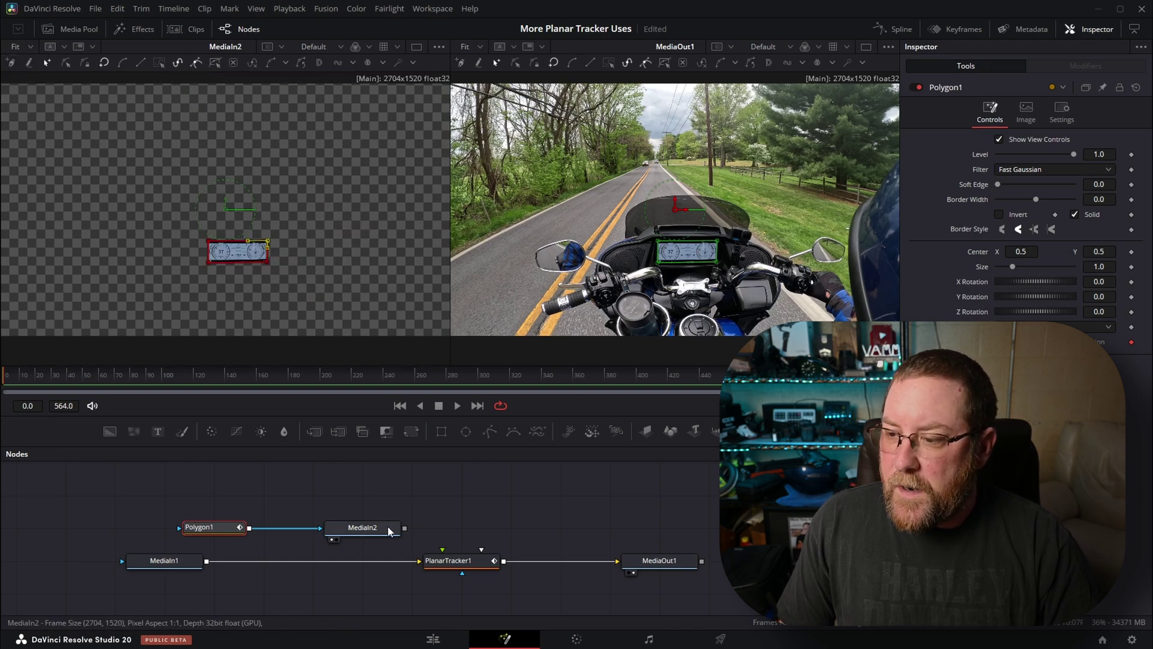
pyautogui.moveTo(387, 527); pyautogui.dragTo(321, 531)
pyautogui.click(322, 531)
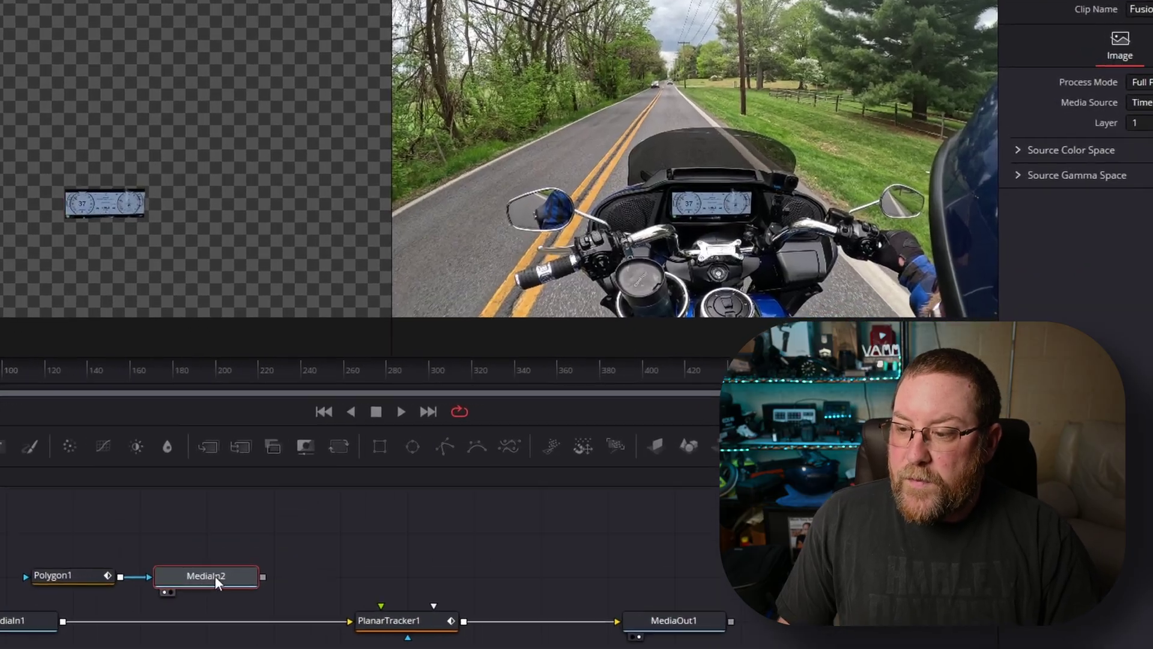
# Add a Transform node after MediaIn2 with Size 3 and view Transform1 in the left viewer
pyautogui.hotkey('shift', 'space')
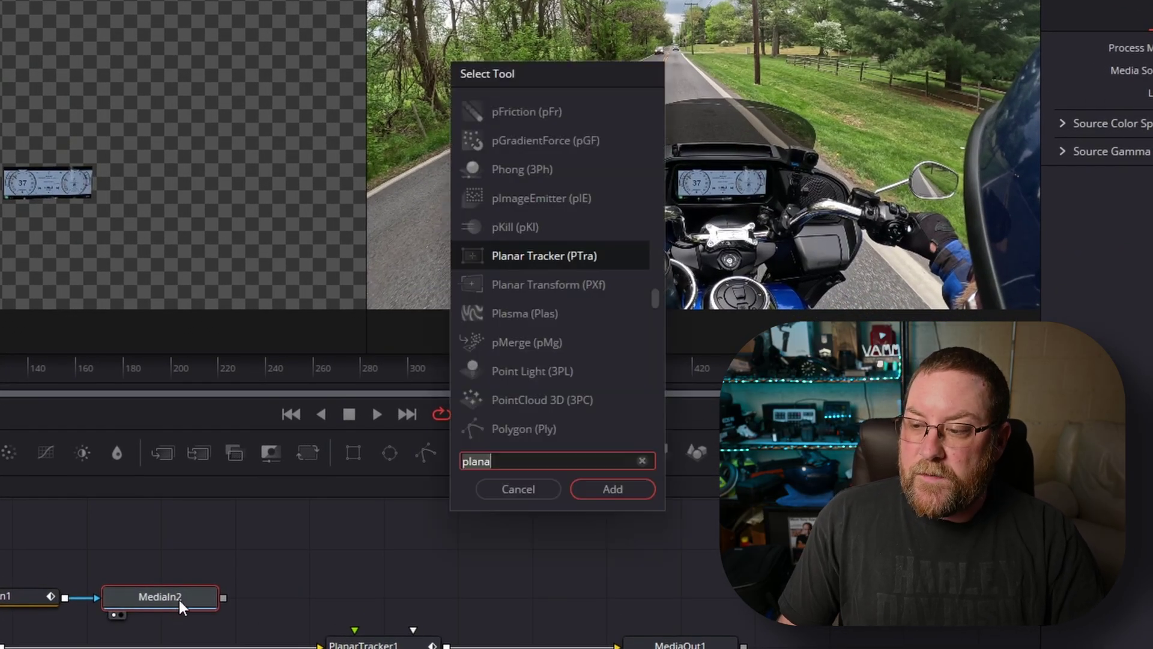
pyautogui.write('trans')
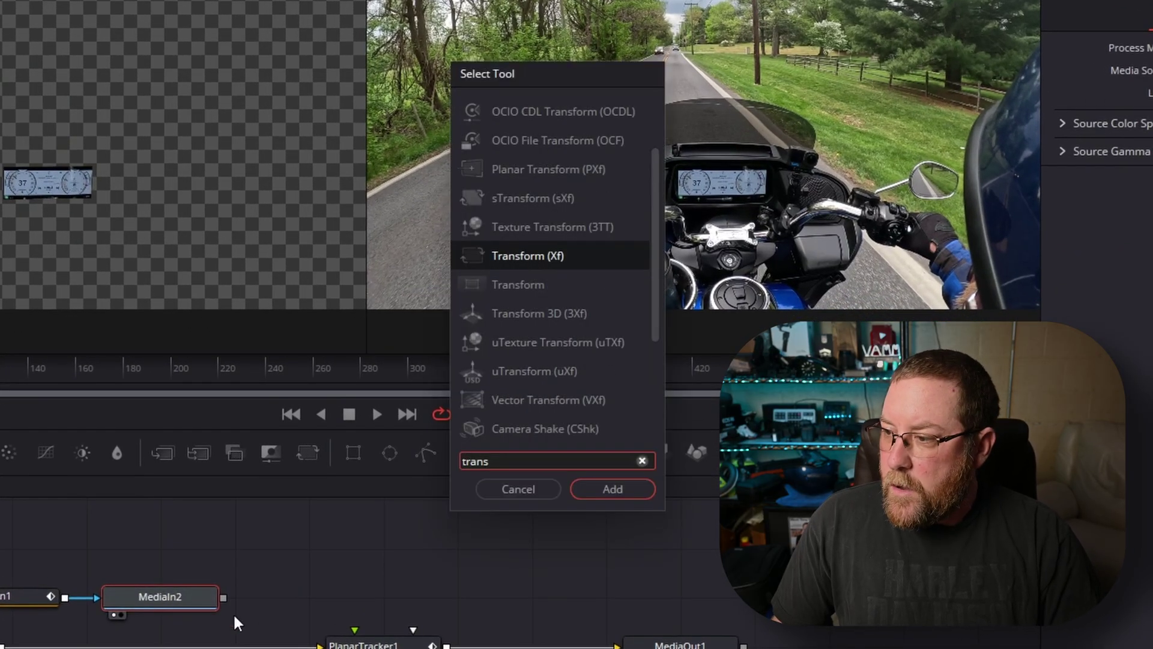
pyautogui.click(614, 489)
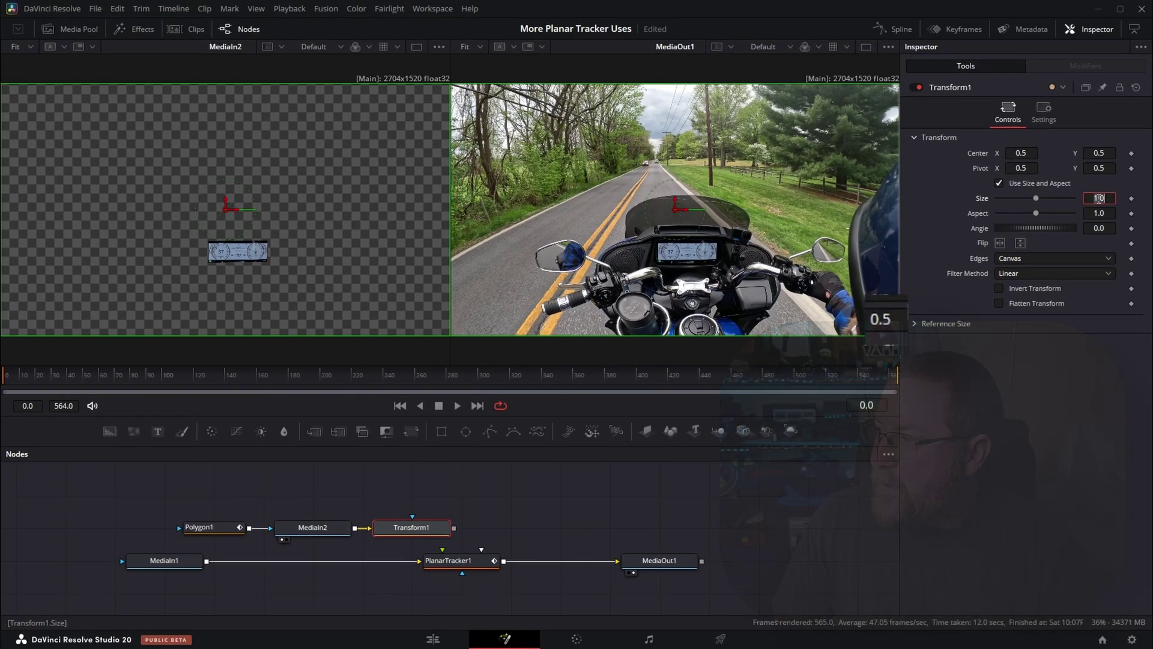
pyautogui.write('3')
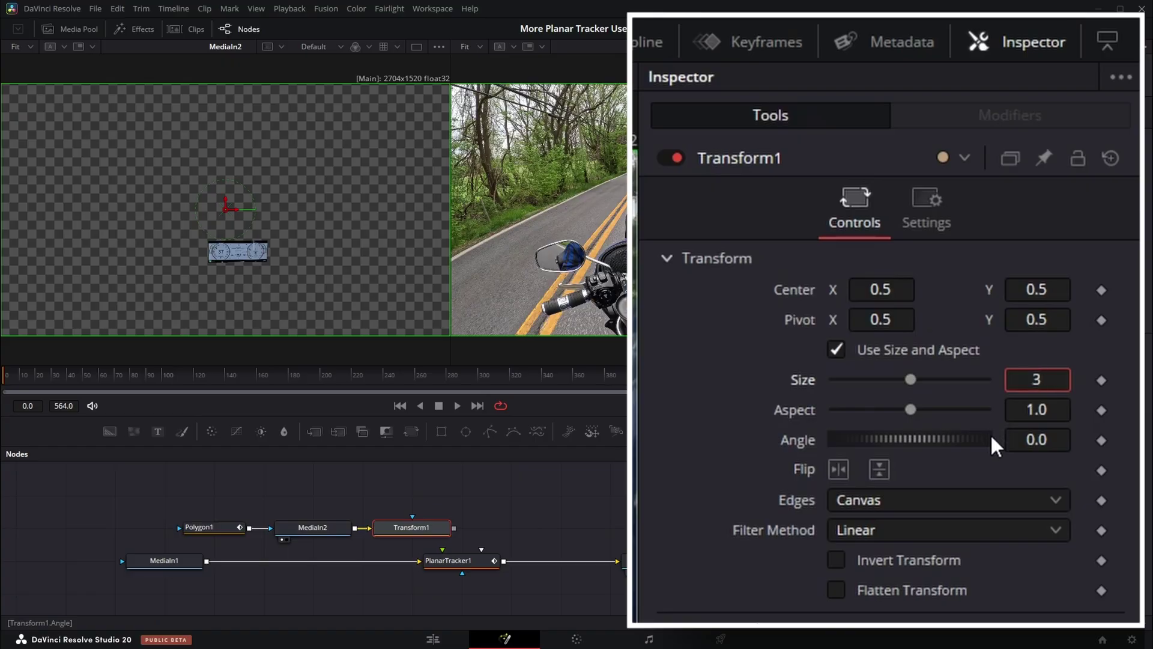
pyautogui.press('Tab')
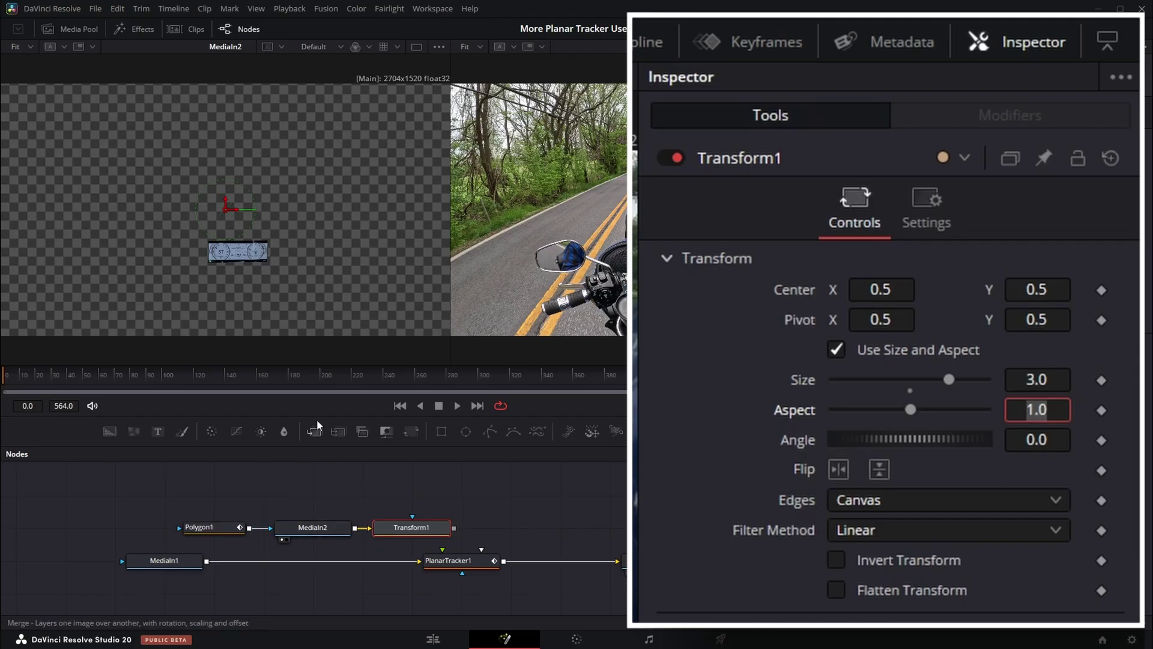
pyautogui.click(405, 530)
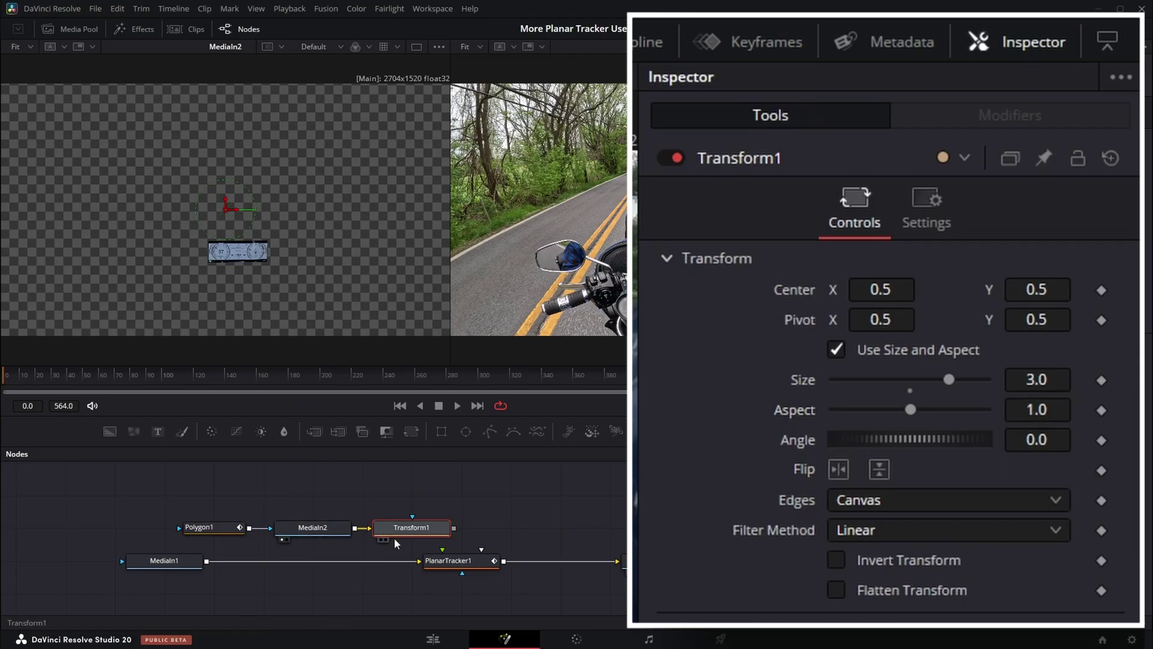
pyautogui.press('1')
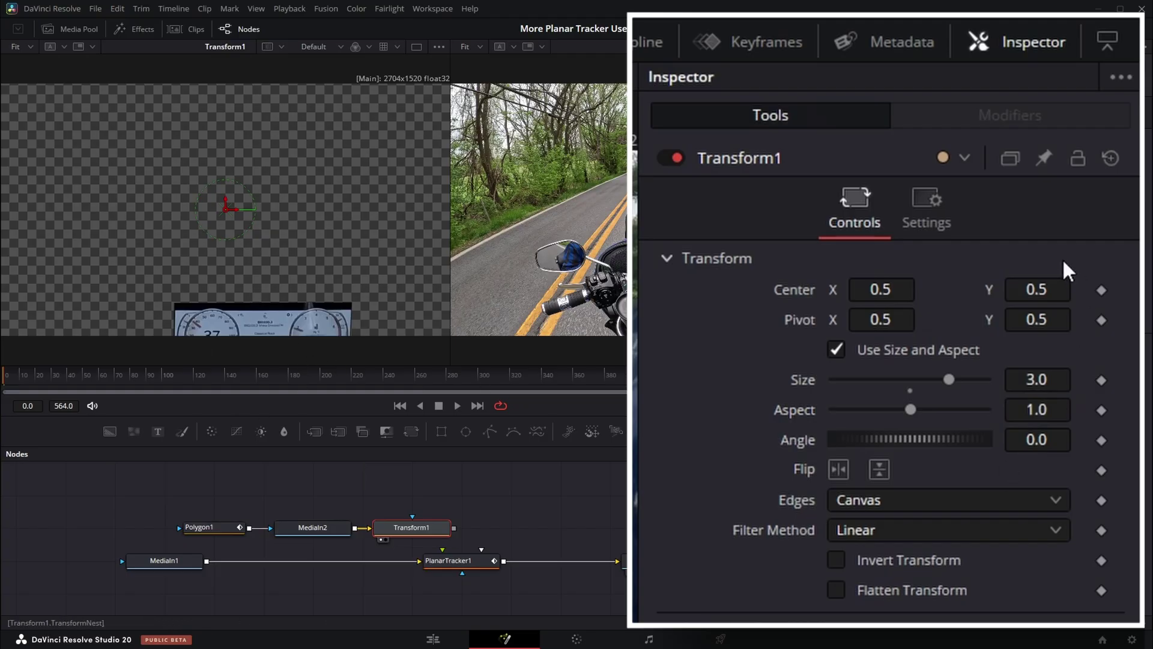
# Shift Transform1's center up and slightly left and raise its Size to 5
pyautogui.moveTo(1031, 291); pyautogui.dragTo(1020, 299)
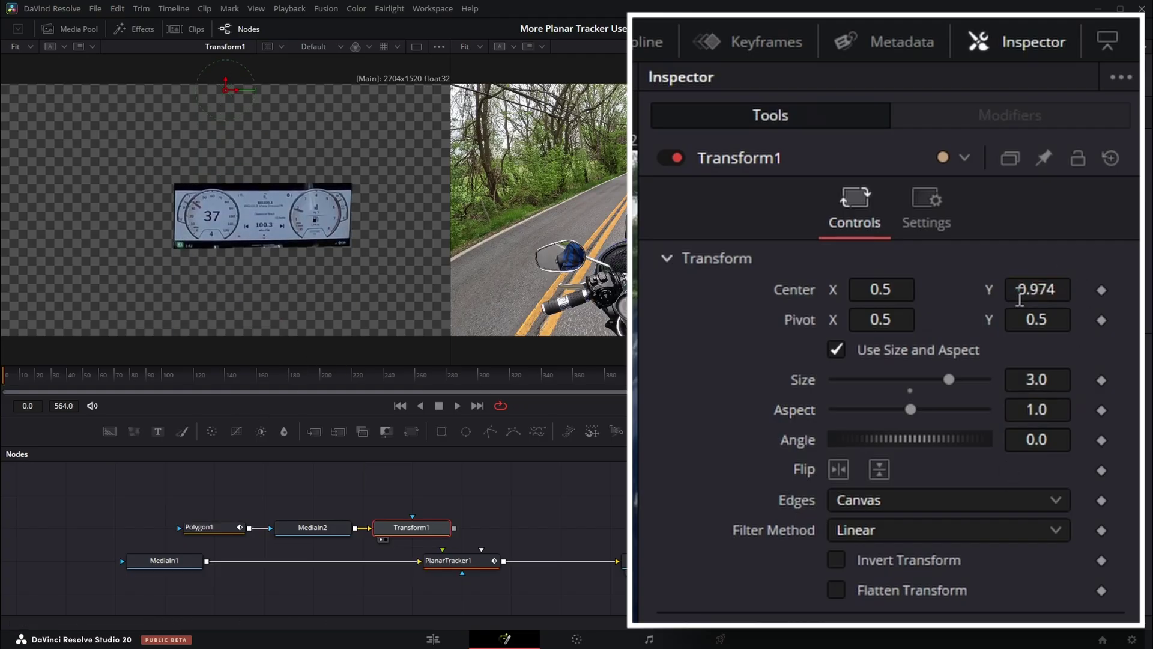
pyautogui.moveTo(860, 275); pyautogui.dragTo(851, 281)
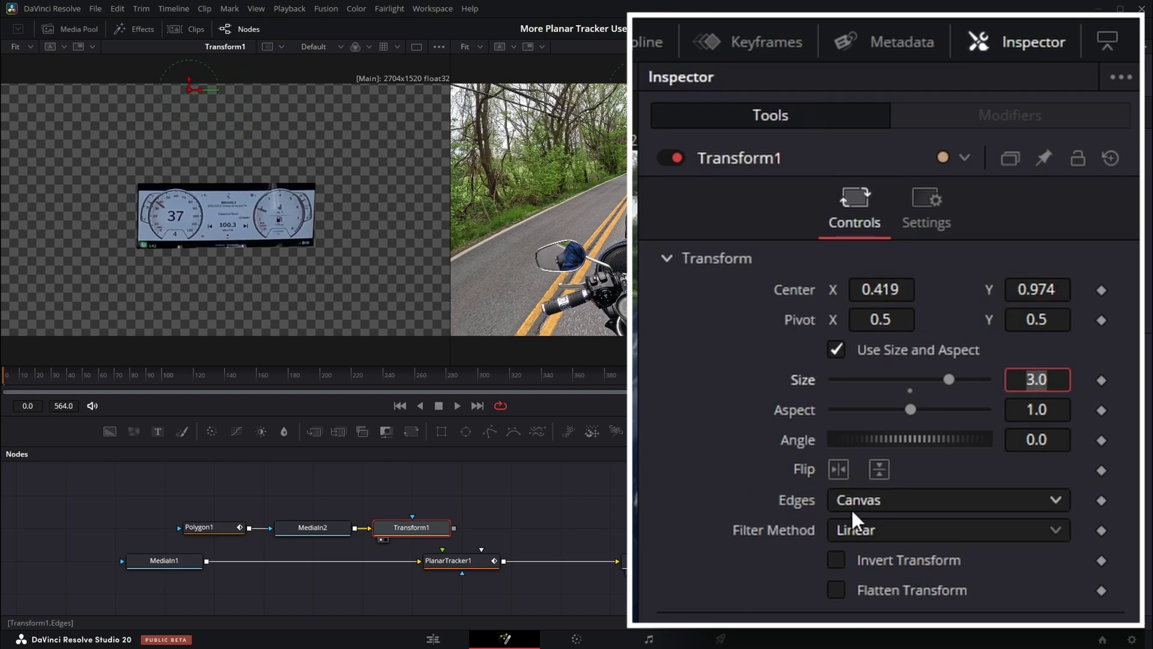
pyautogui.write('5')
pyautogui.press('Tab')
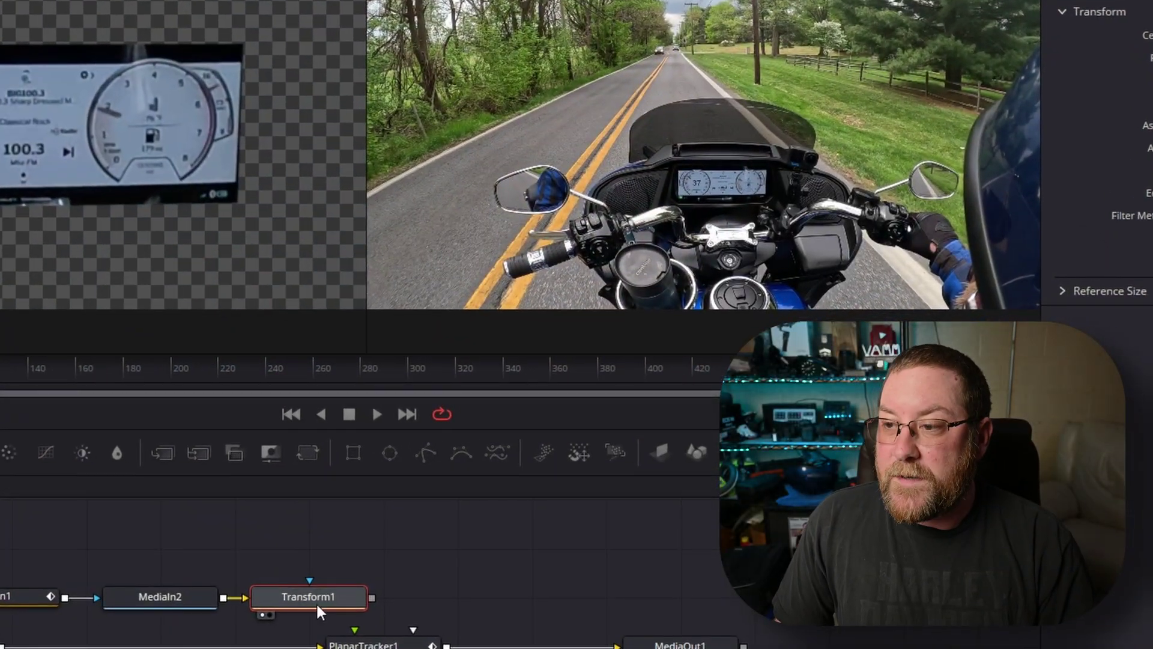
# Add a plain Transform node after Transform1 and view Transform2 in the left viewer
pyautogui.hotkey('shift', 'space')
pyautogui.write('trans')
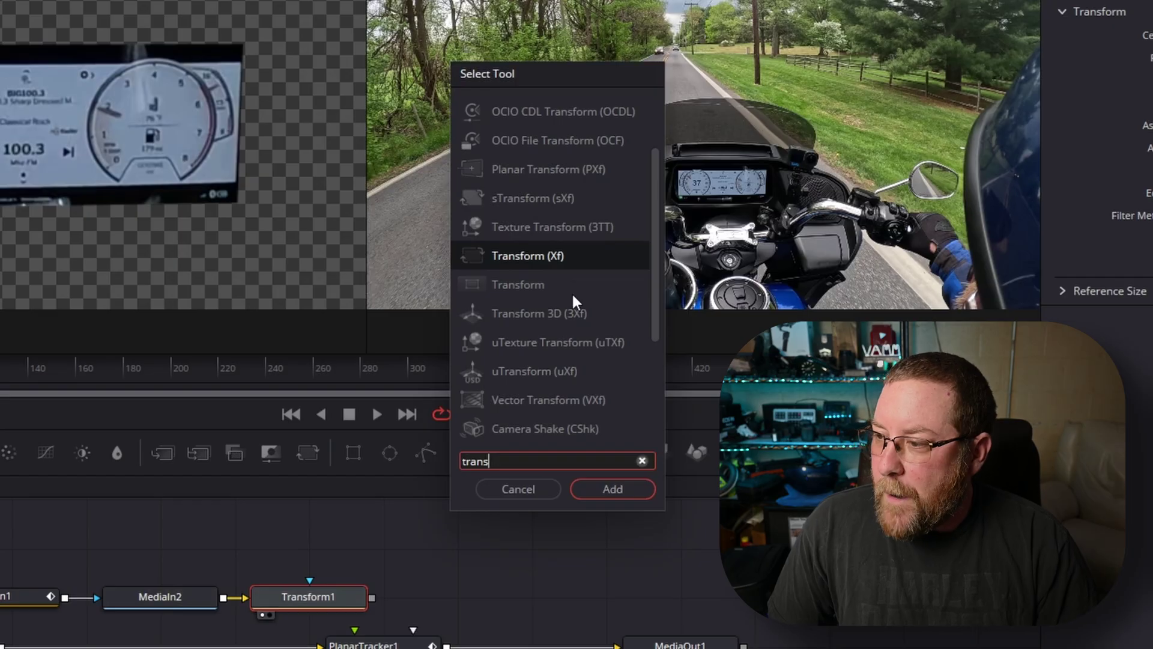
pyautogui.click(536, 288)
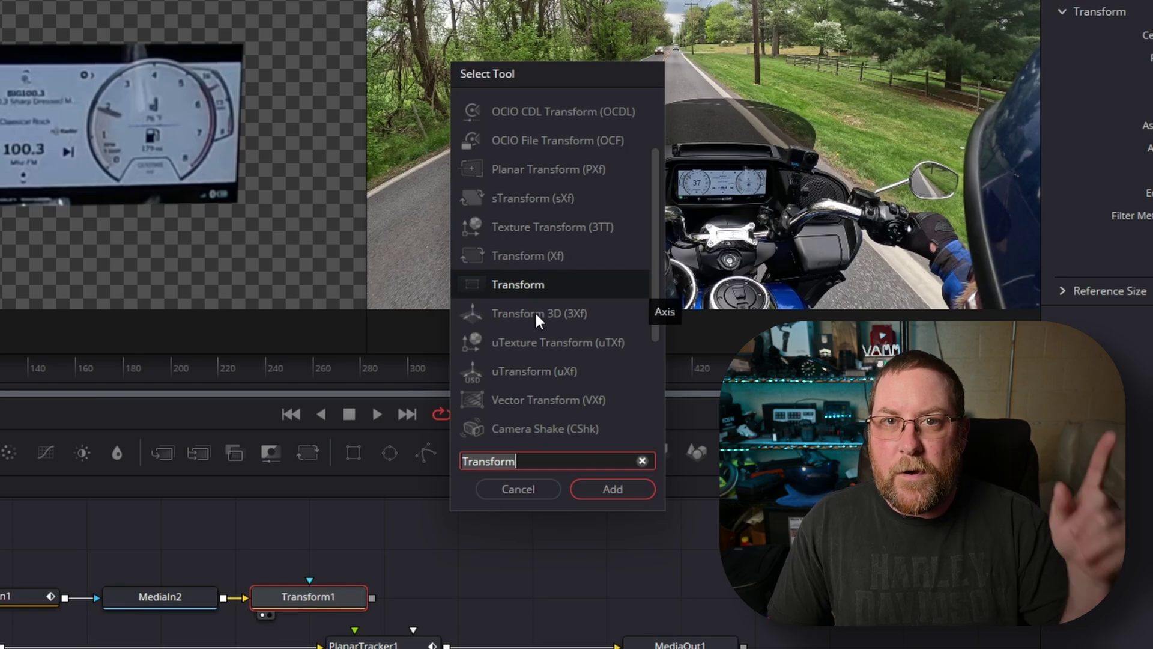
pyautogui.click(610, 489)
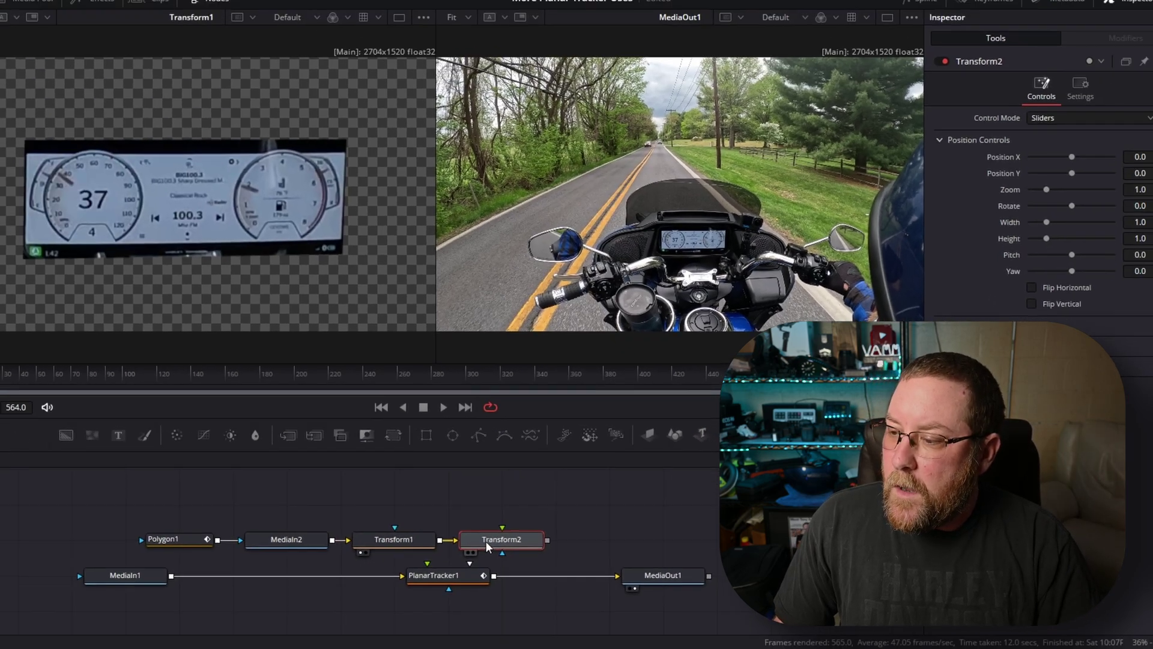
pyautogui.press('1')
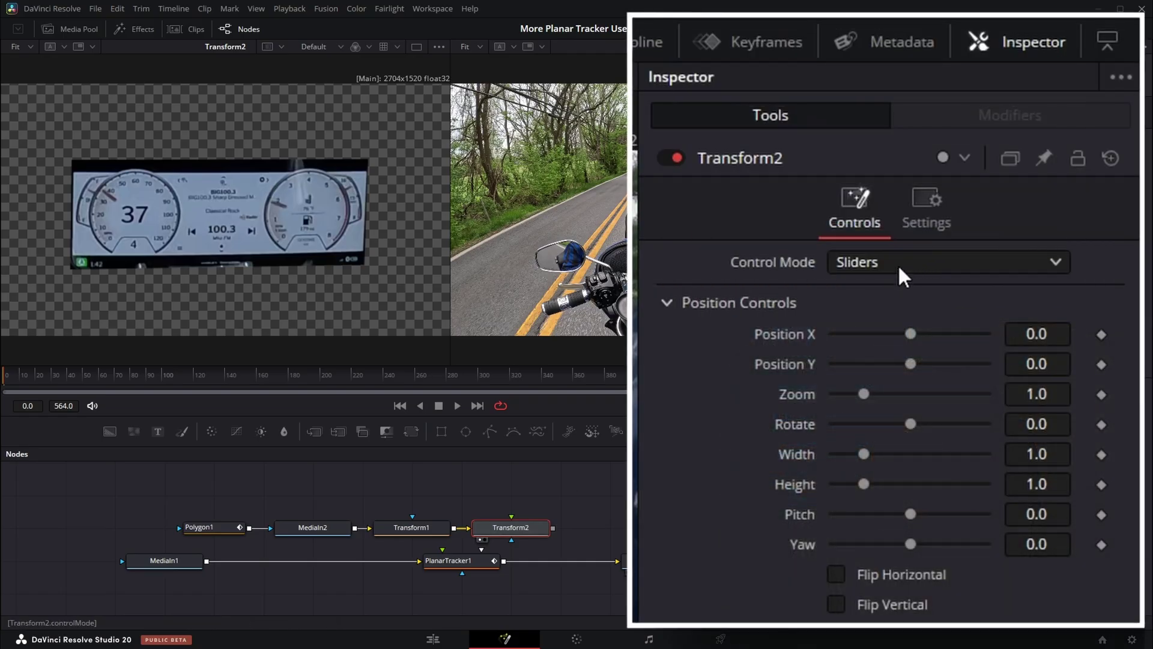
# Switch Transform2 to Interactive - Canvas control and skew the dashboard's canvas grid in perspective
pyautogui.click(899, 262)
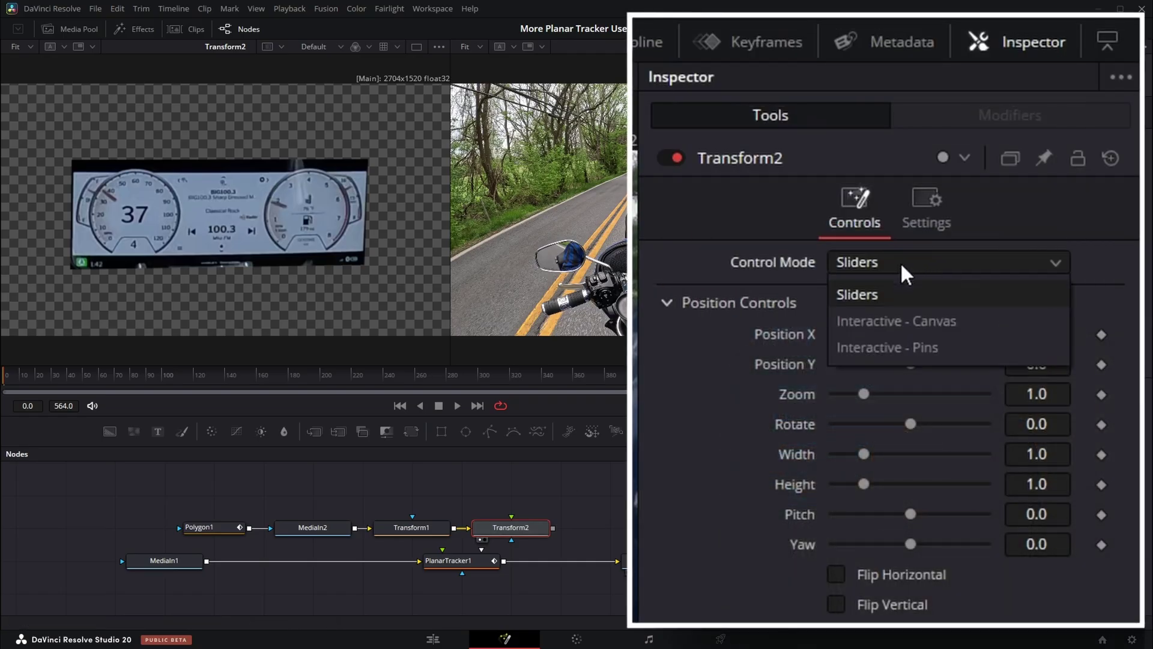
pyautogui.click(900, 321)
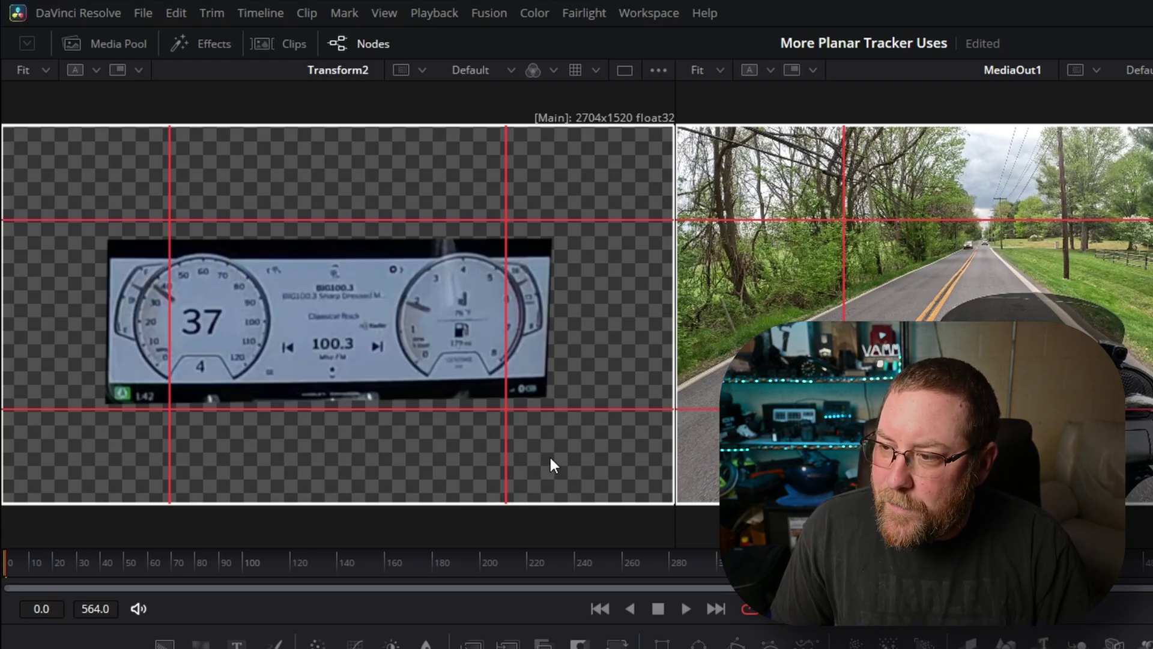
pyautogui.moveTo(550, 459); pyautogui.dragTo(571, 464)
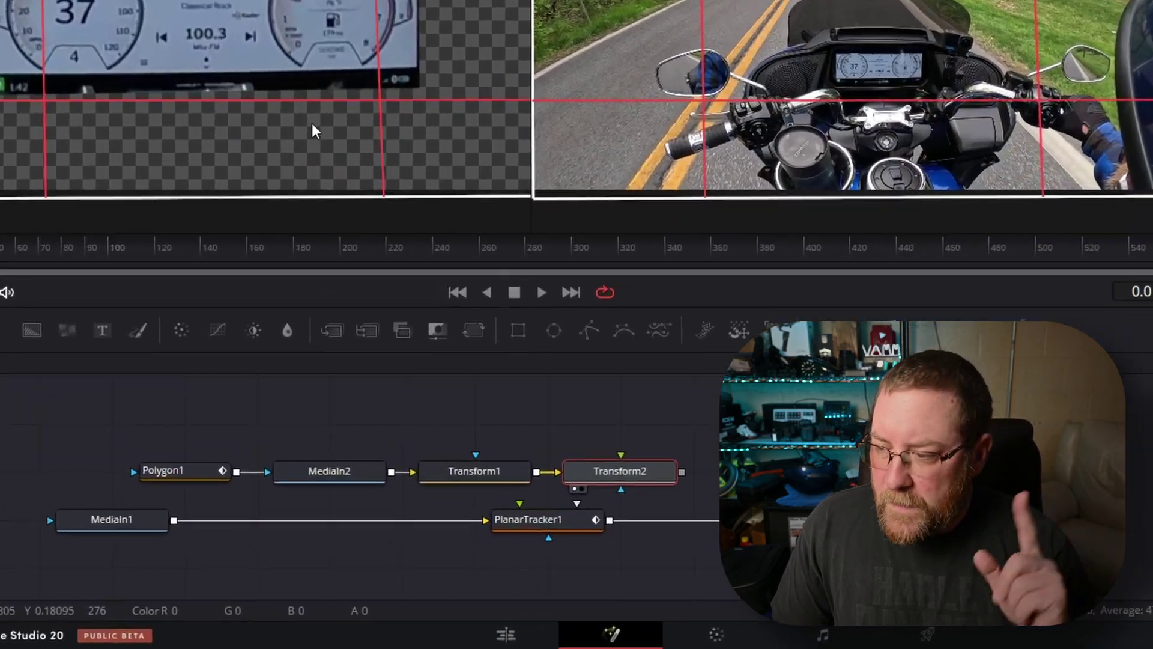
# Connect Transform2 to PlanarTracker1's corner-pin input and move the dashboard branch nodes left
pyautogui.moveTo(682, 472); pyautogui.dragTo(522, 506)
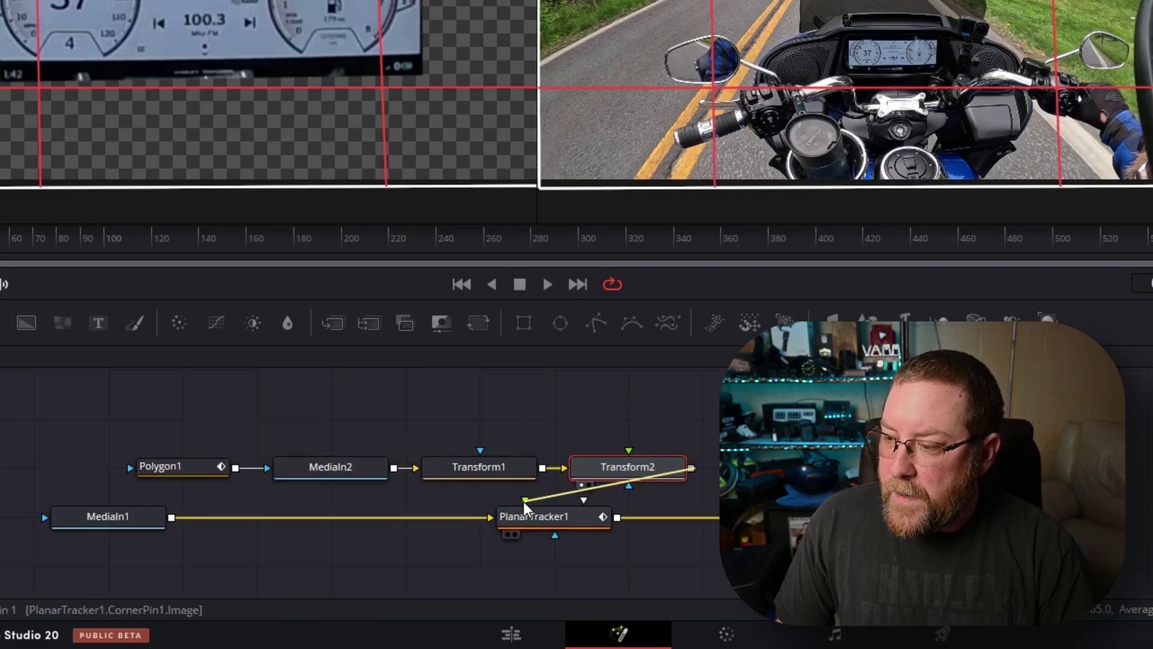
pyautogui.moveTo(524, 507); pyautogui.dragTo(528, 502)
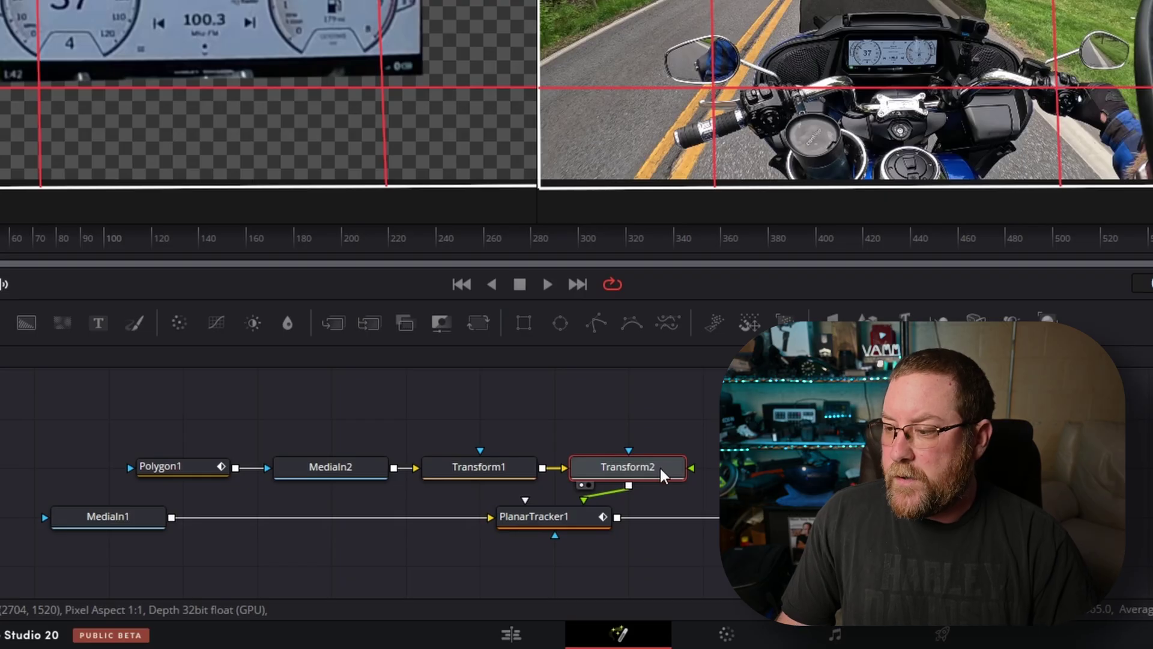
pyautogui.moveTo(713, 411); pyautogui.dragTo(147, 474)
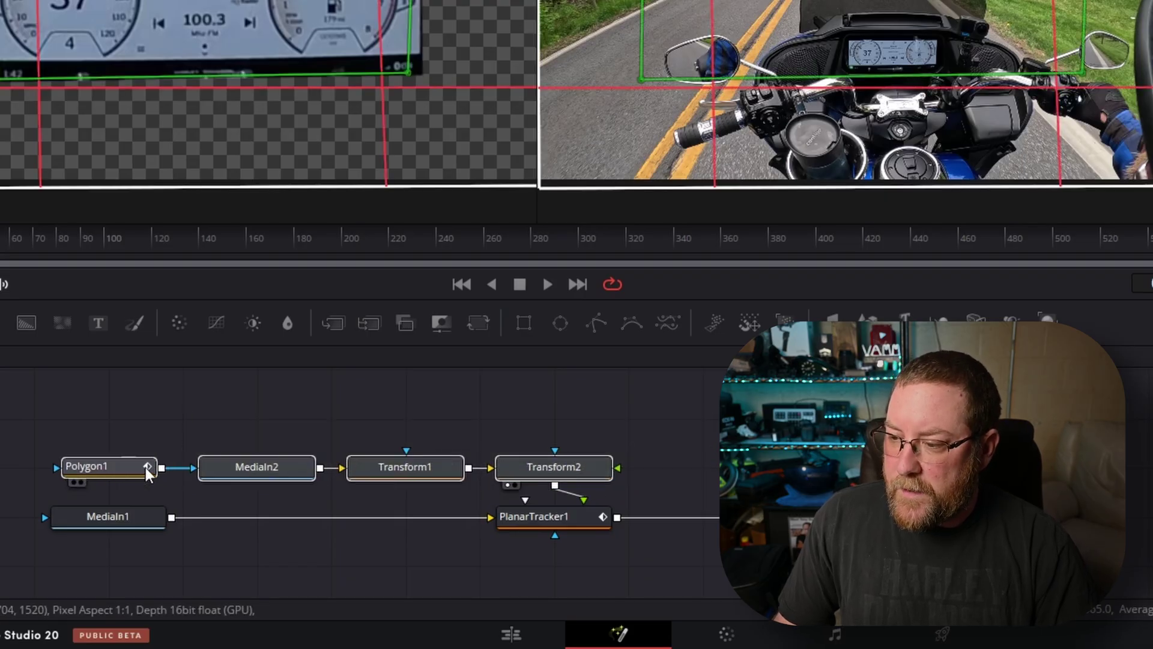
pyautogui.click(265, 443)
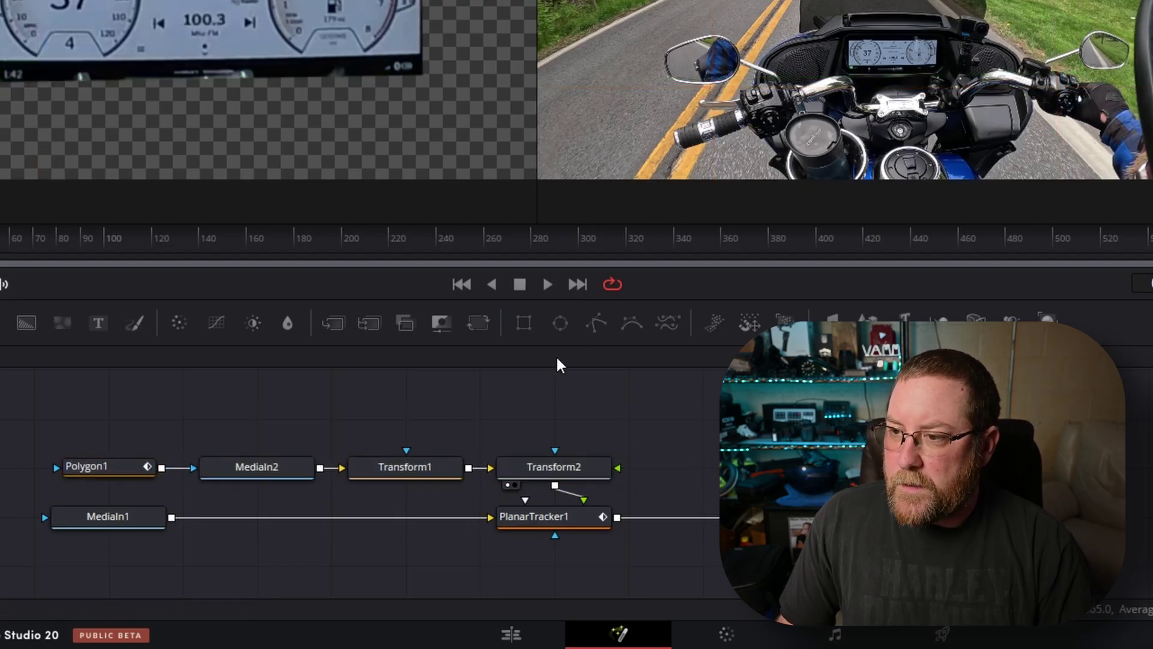
# Set PlanarTracker1's Operation Mode to Corner Pin
pyautogui.click(552, 527)
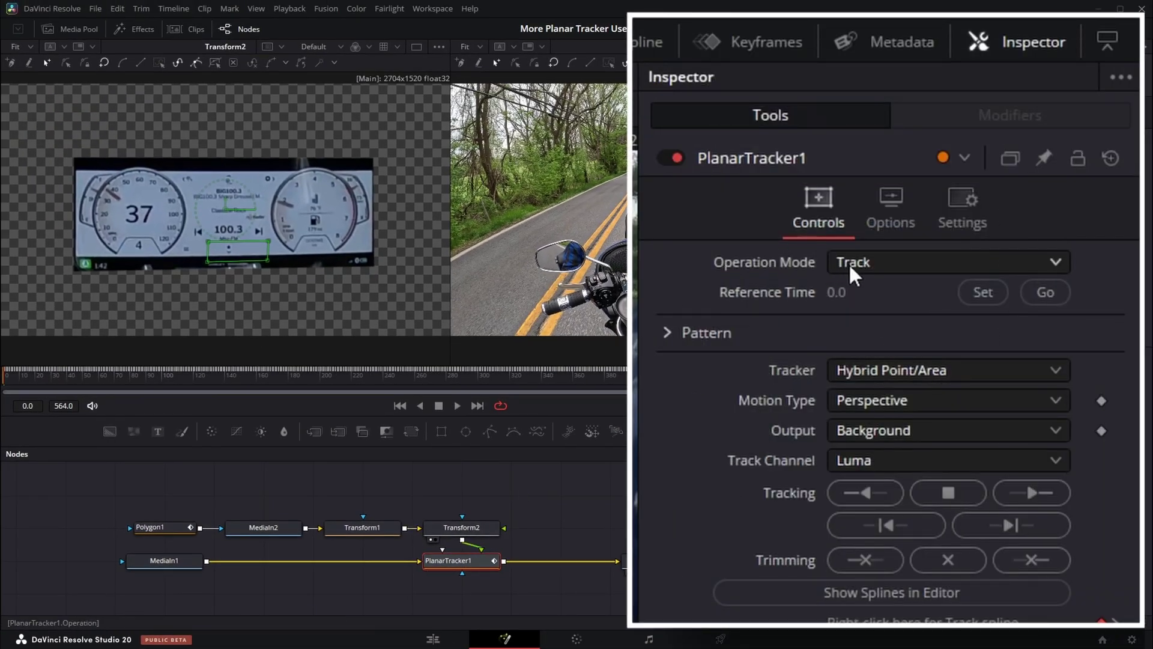
pyautogui.click(856, 268)
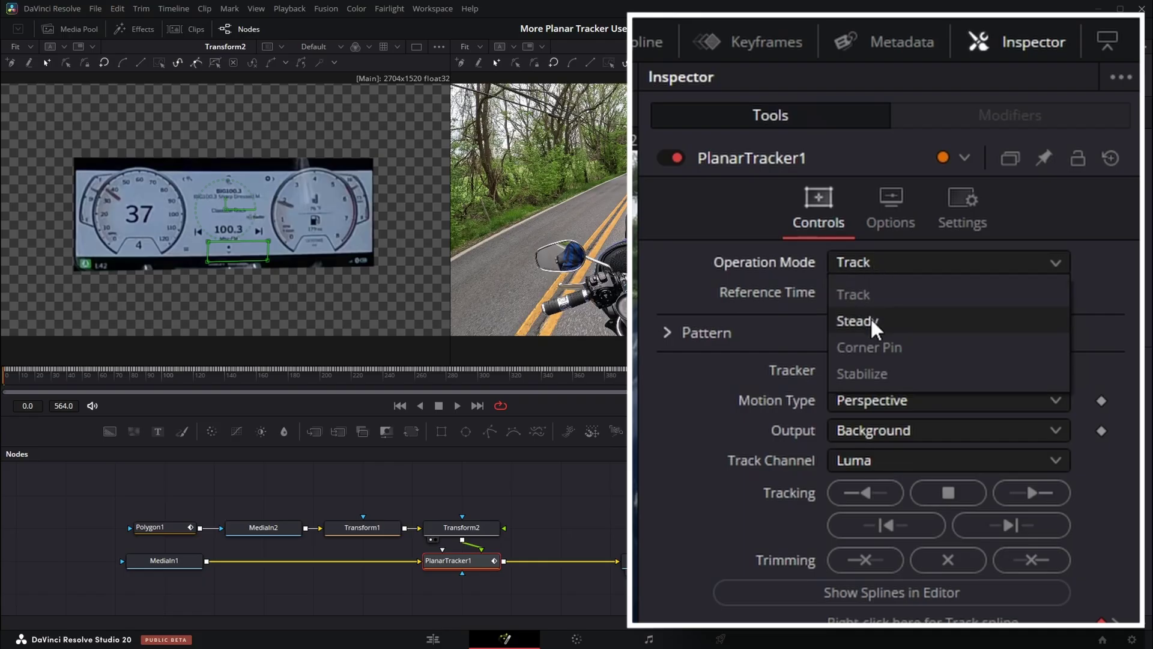
pyautogui.click(872, 347)
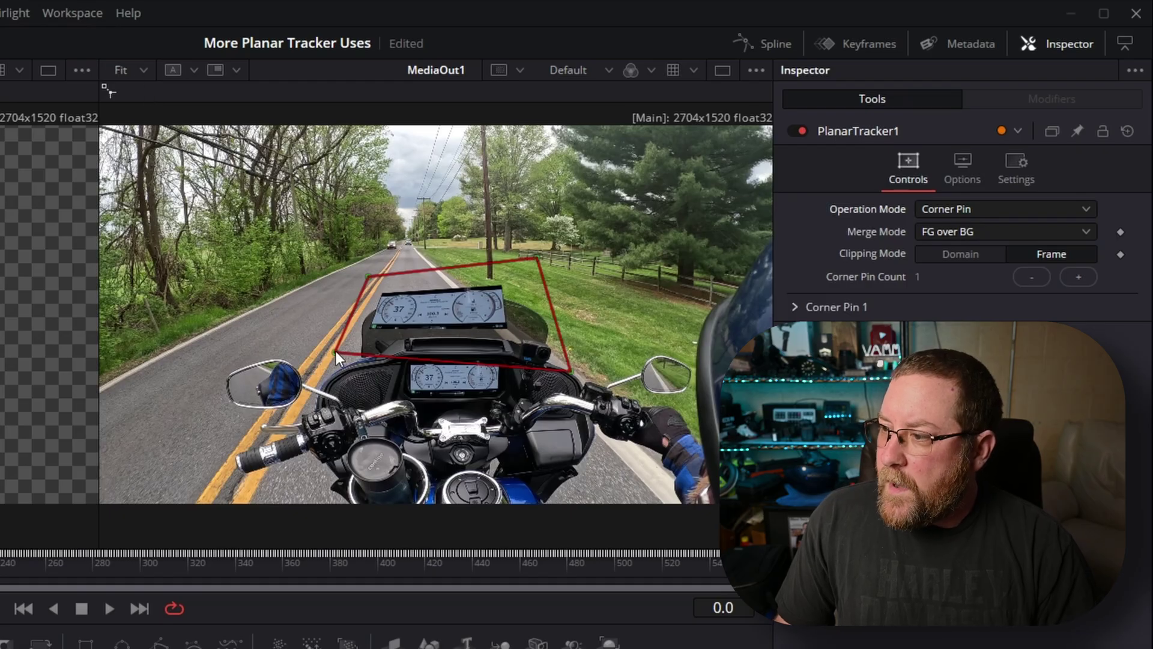
# Pull the four corner pins down toward the dashboard and lower Blend to about 0.652
pyautogui.moveTo(336, 351); pyautogui.dragTo(357, 466)
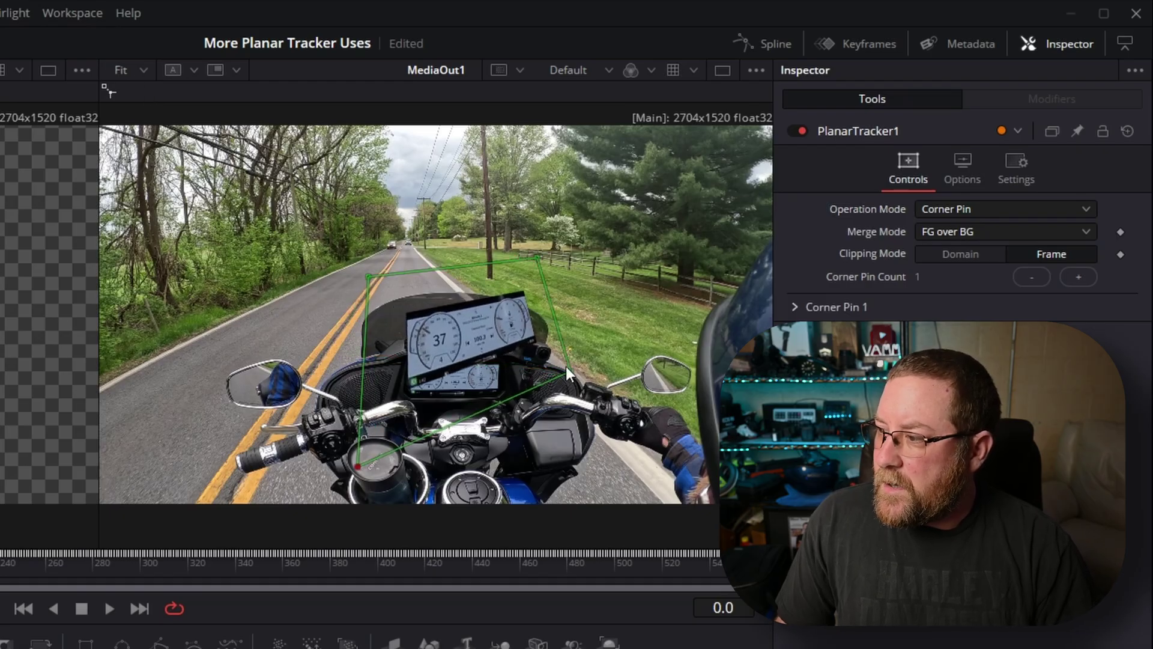
pyautogui.moveTo(571, 370); pyautogui.dragTo(549, 477)
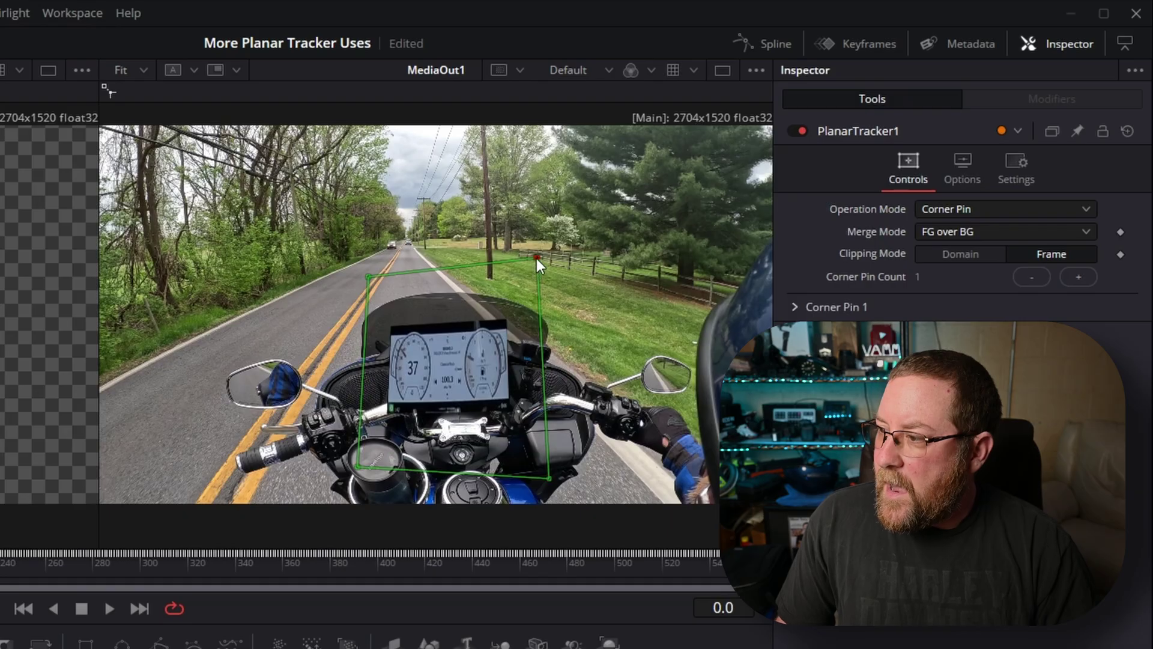
pyautogui.moveTo(535, 258); pyautogui.dragTo(539, 290)
pyautogui.moveTo(368, 277); pyautogui.dragTo(358, 289)
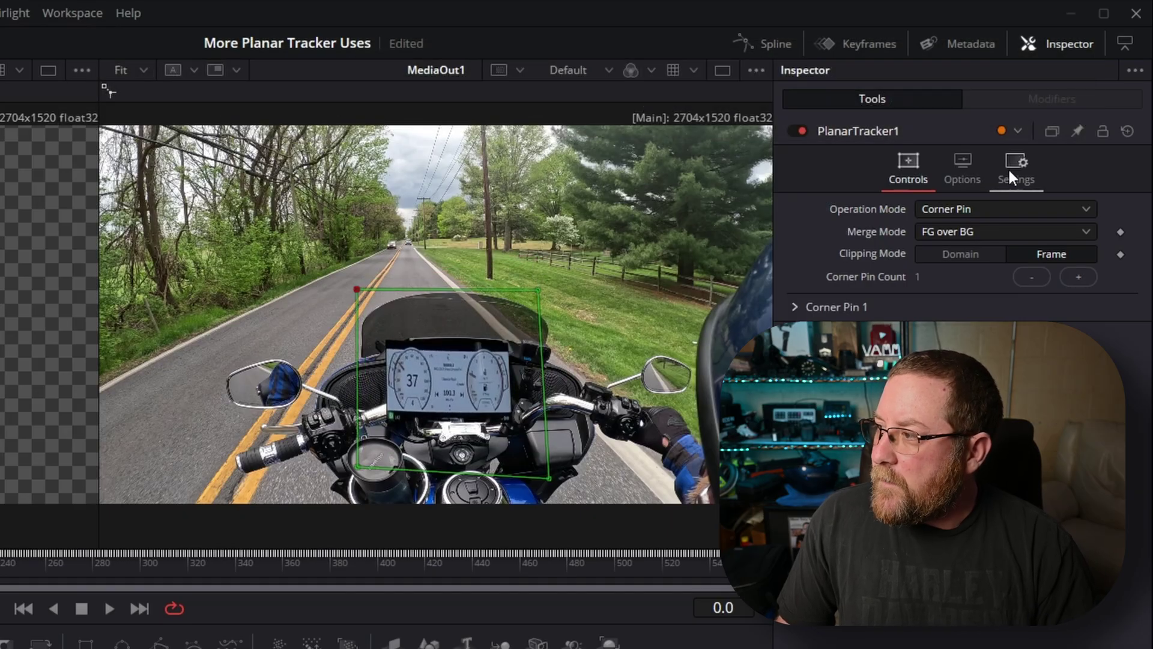
pyautogui.click(1014, 164)
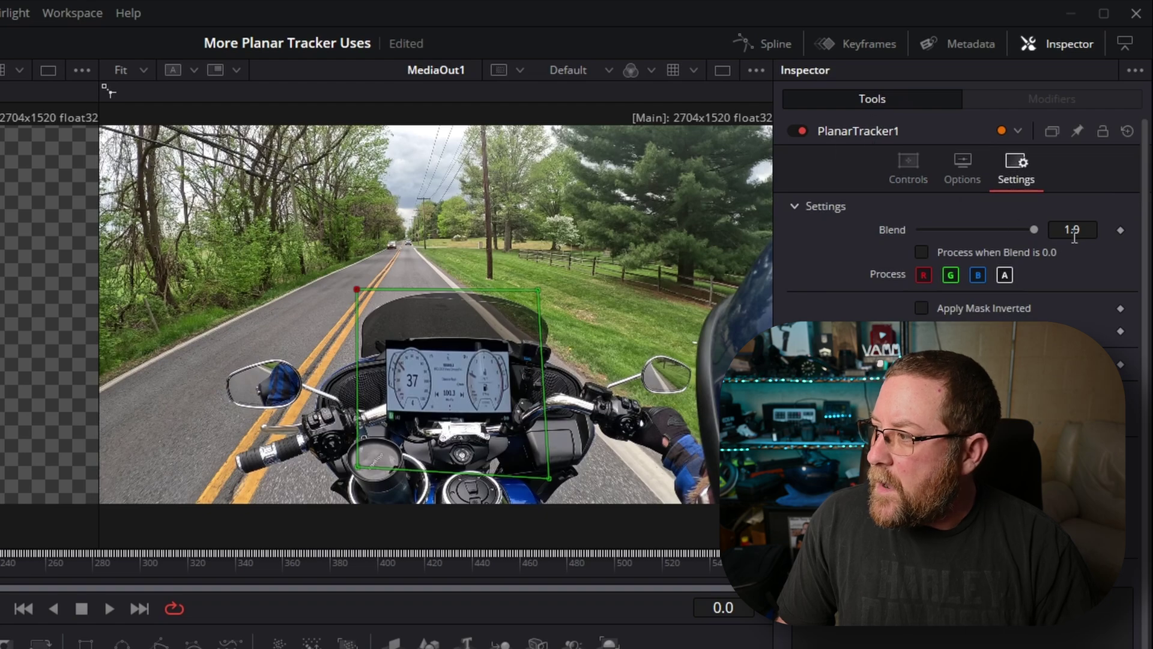
pyautogui.moveTo(1016, 229); pyautogui.dragTo(1005, 229)
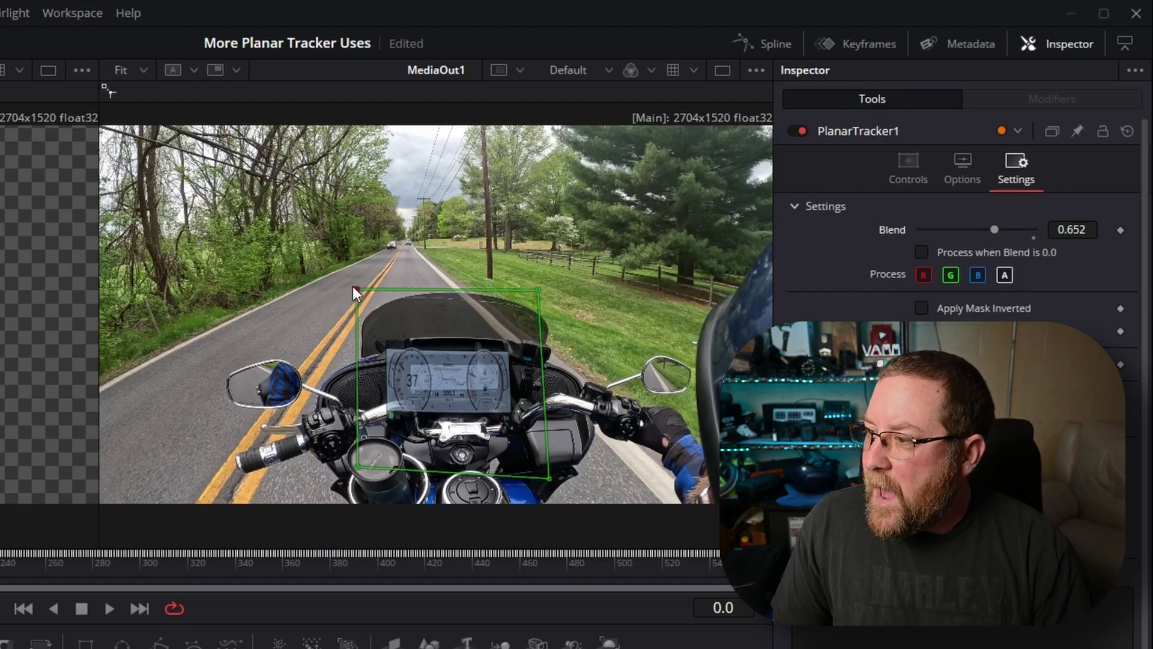
# Fine-tune all four corner pins so the quad sits snugly on the dashboard screen edges
pyautogui.moveTo(353, 288); pyautogui.dragTo(400, 331)
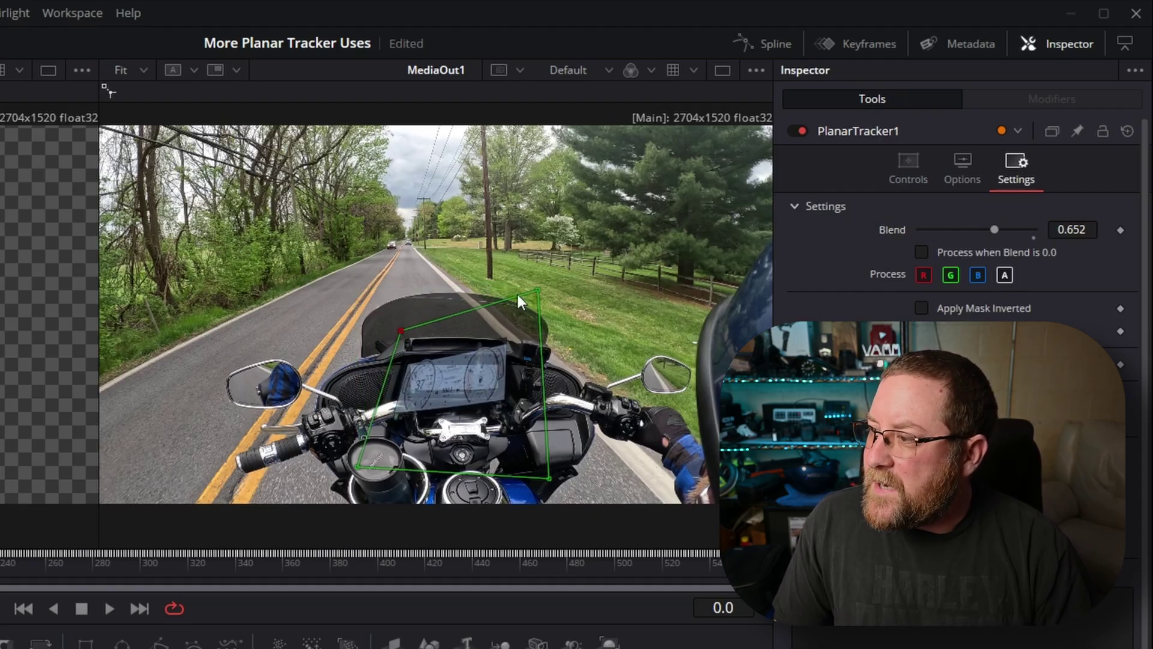
pyautogui.moveTo(538, 290); pyautogui.dragTo(516, 324)
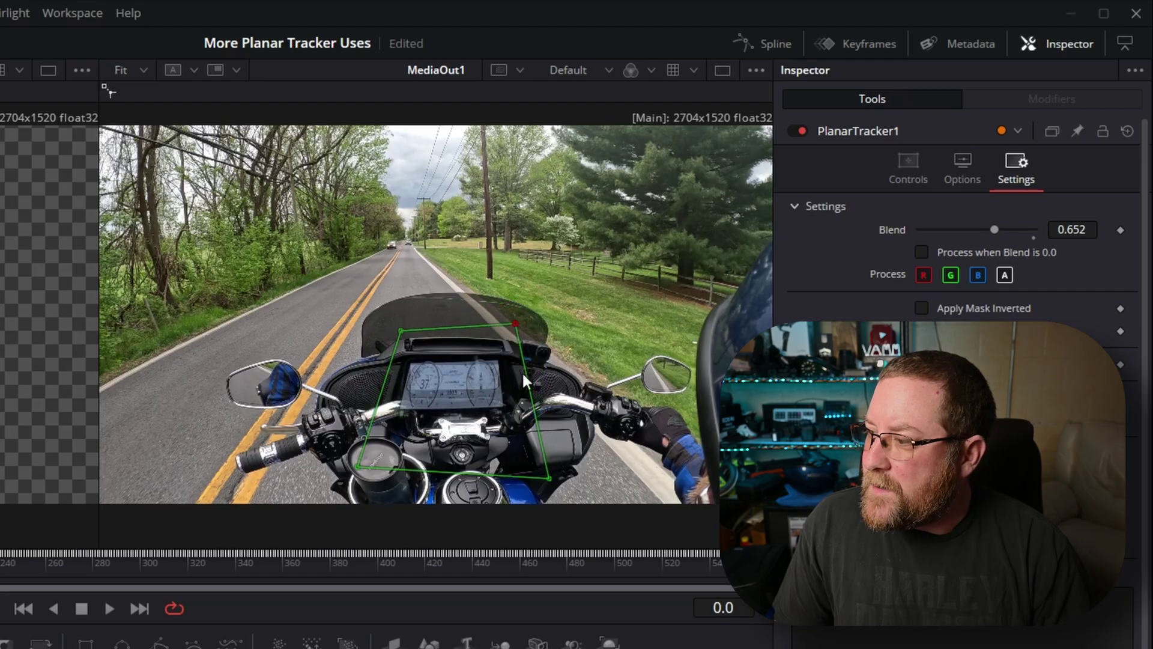
pyautogui.moveTo(555, 475); pyautogui.dragTo(527, 435)
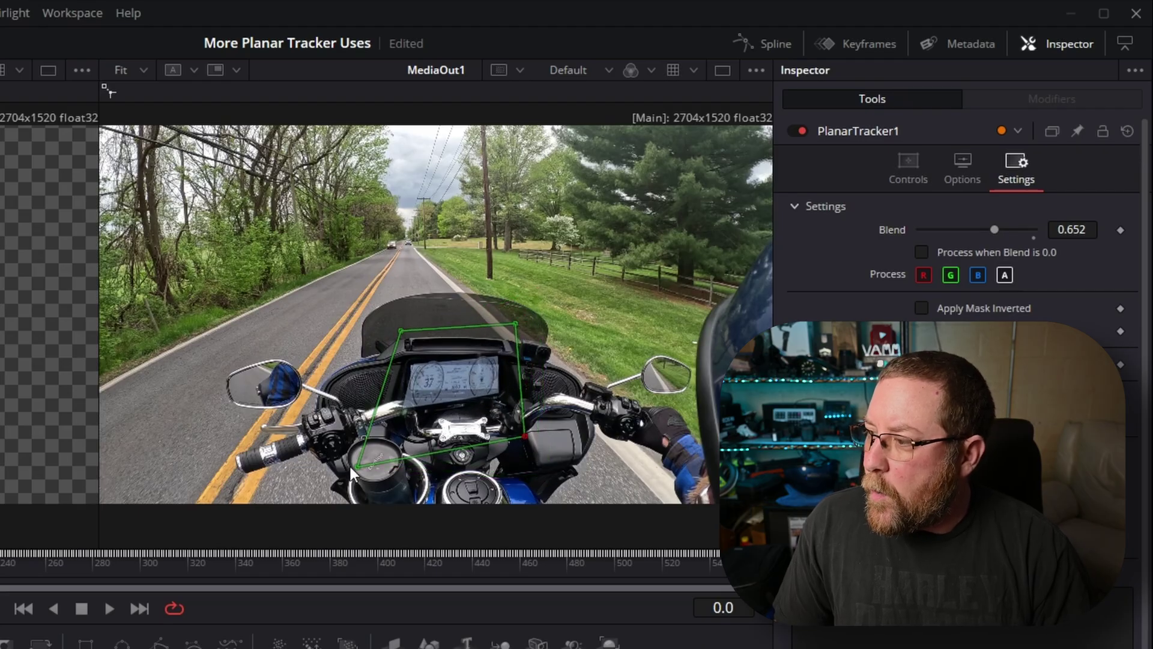
pyautogui.moveTo(351, 467); pyautogui.dragTo(383, 421)
pyautogui.moveTo(400, 331); pyautogui.dragTo(397, 340)
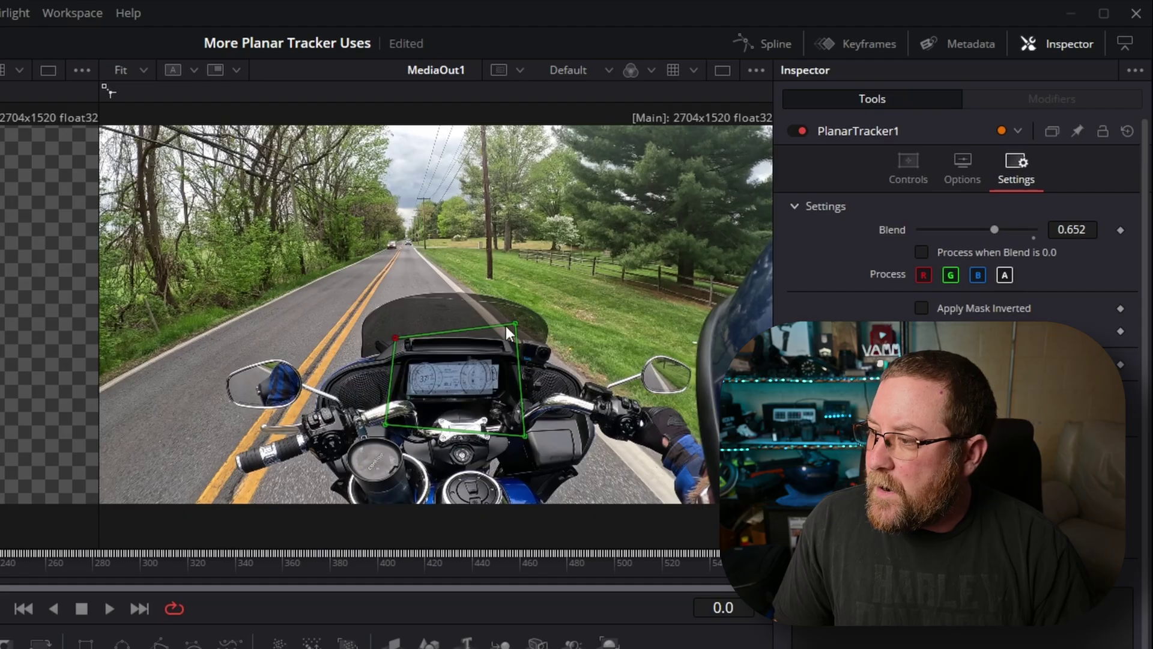
pyautogui.moveTo(515, 325); pyautogui.dragTo(527, 335)
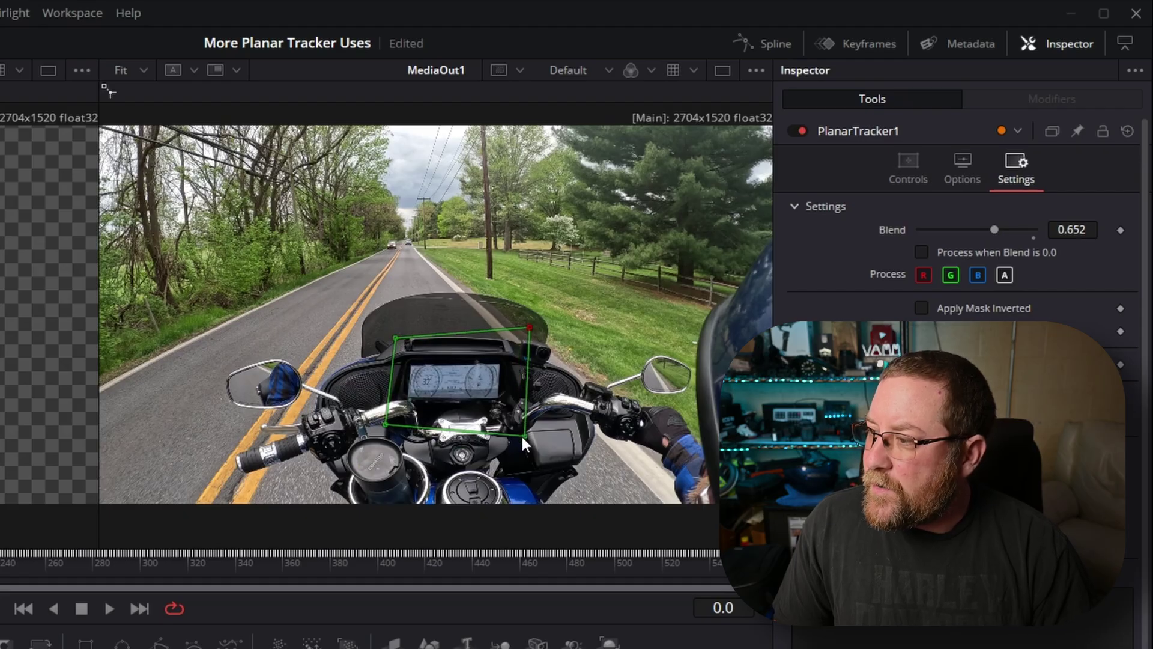
pyautogui.moveTo(522, 434); pyautogui.dragTo(519, 416)
pyautogui.moveTo(385, 424); pyautogui.dragTo(388, 414)
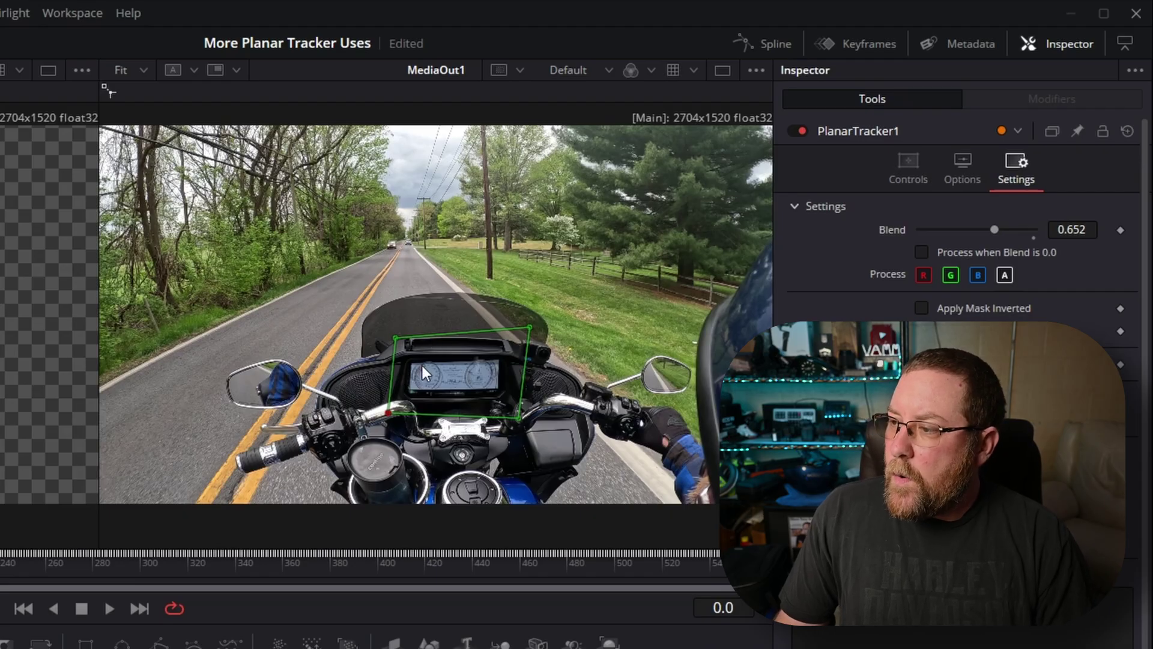
# Zoom in and play through the frames to check the pin fit, then show the whole scene
pyautogui.scroll(5, 420, 366)
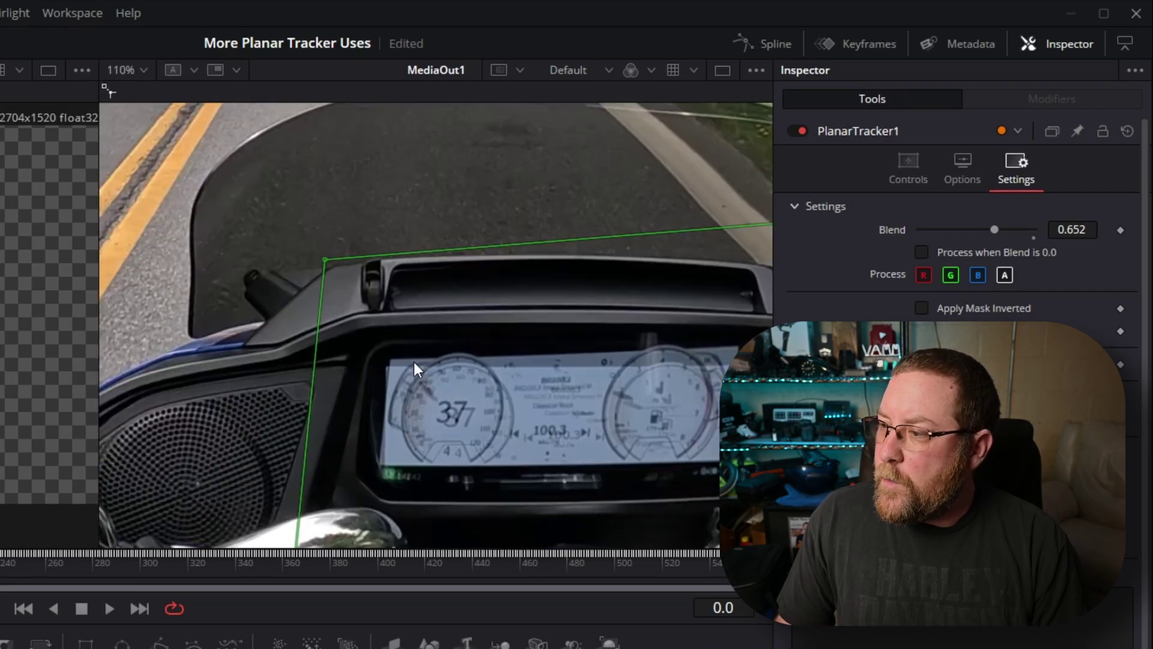
pyautogui.press('space')
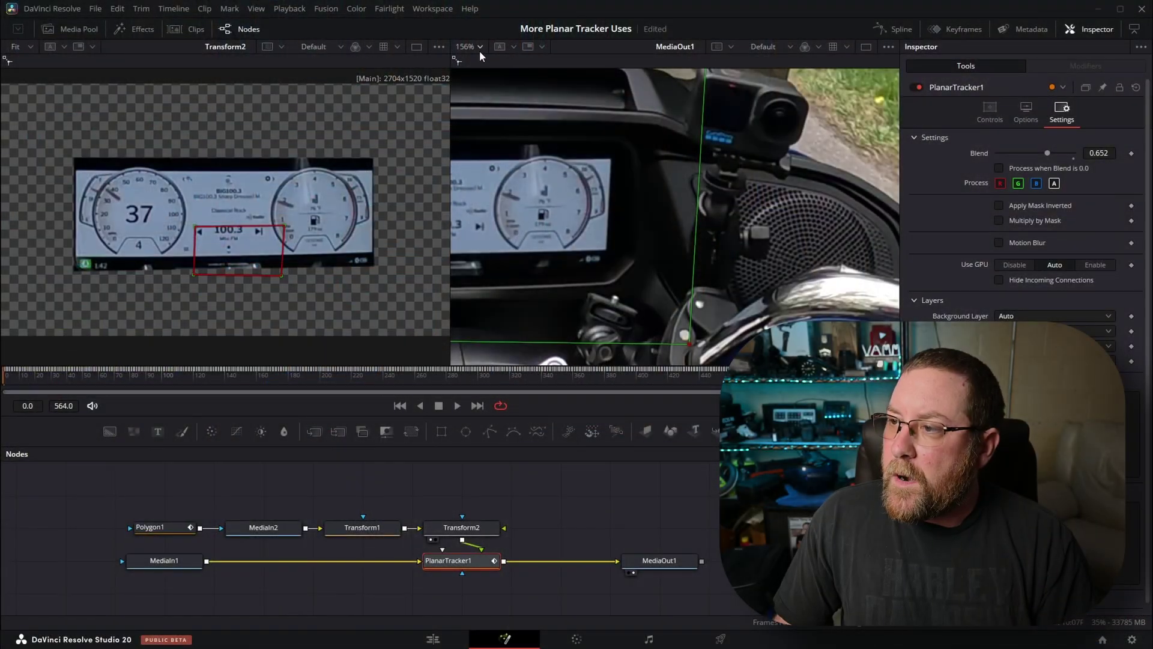
pyautogui.click(479, 48)
# Fit the viewer to the full frame, raise PlanarTracker1's Blend to 1.0, and return to the Edit page
pyautogui.click(474, 60)
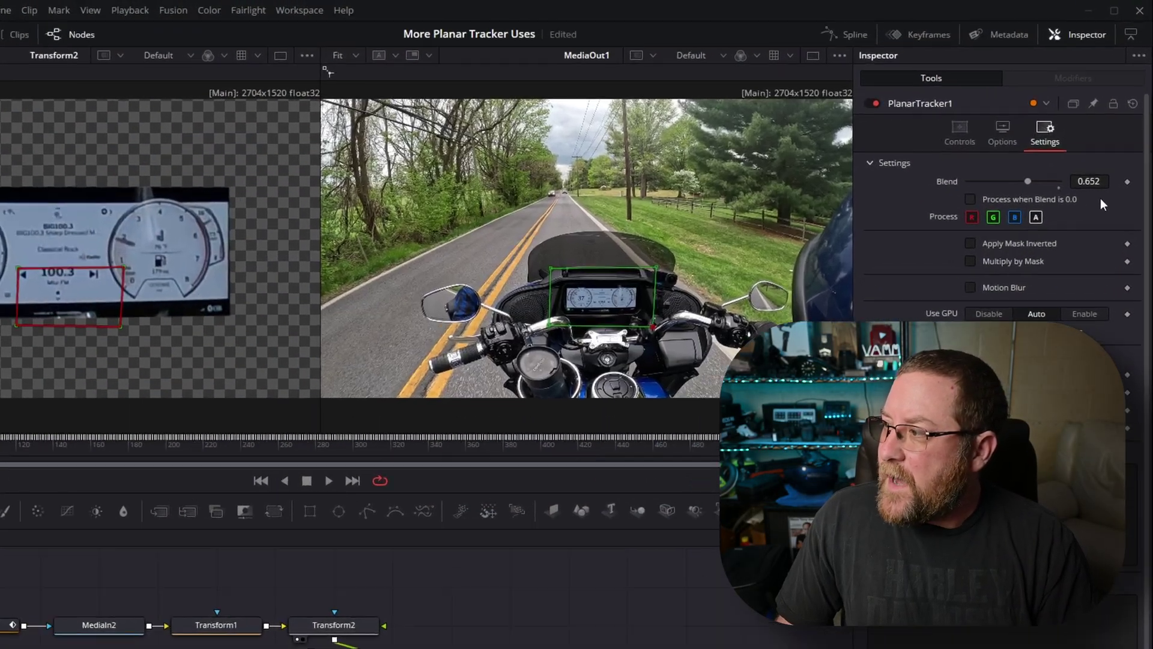
pyautogui.moveTo(1105, 155); pyautogui.dragTo(1124, 155)
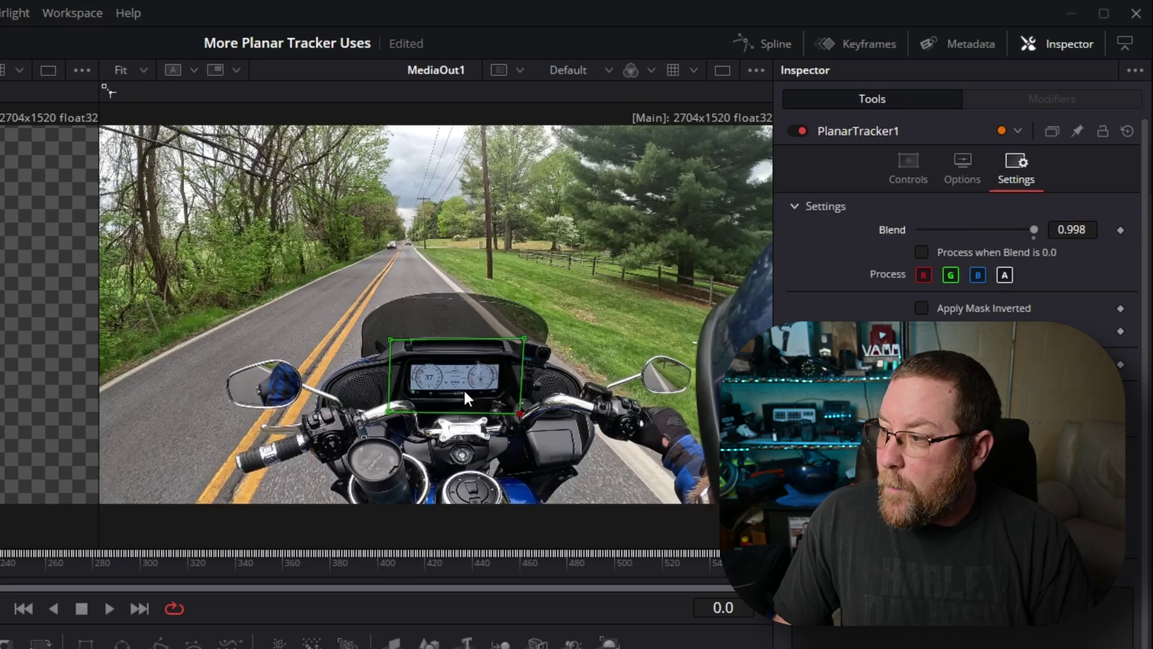
pyautogui.scroll(5, 464, 388)
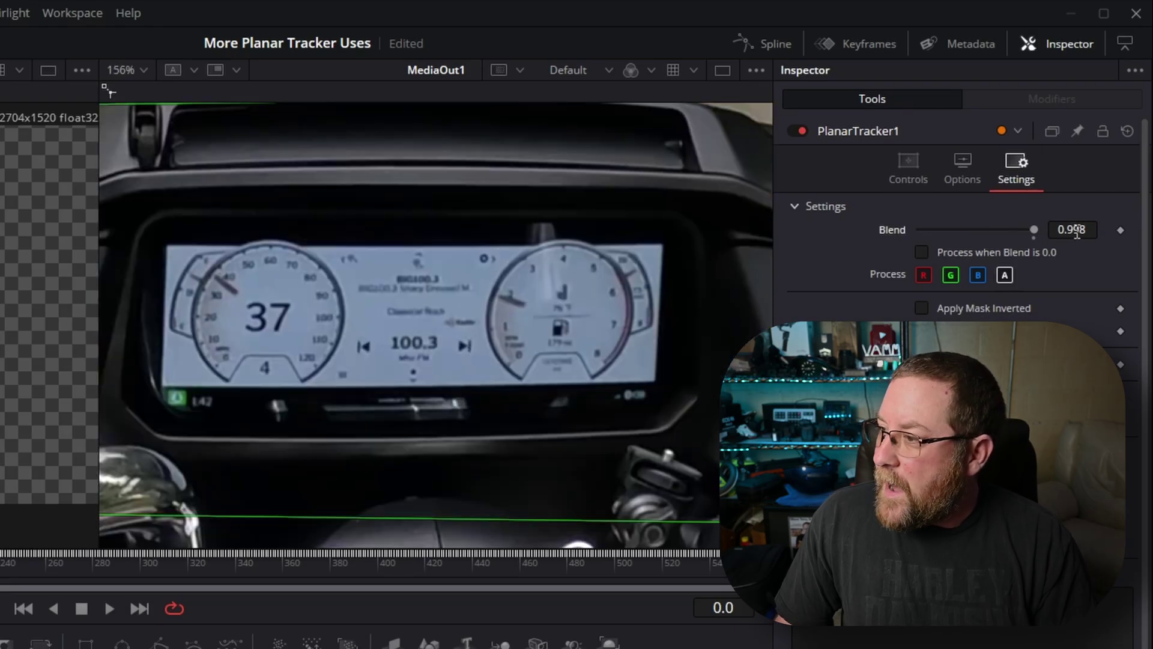
pyautogui.moveTo(1077, 232); pyautogui.dragTo(1083, 232)
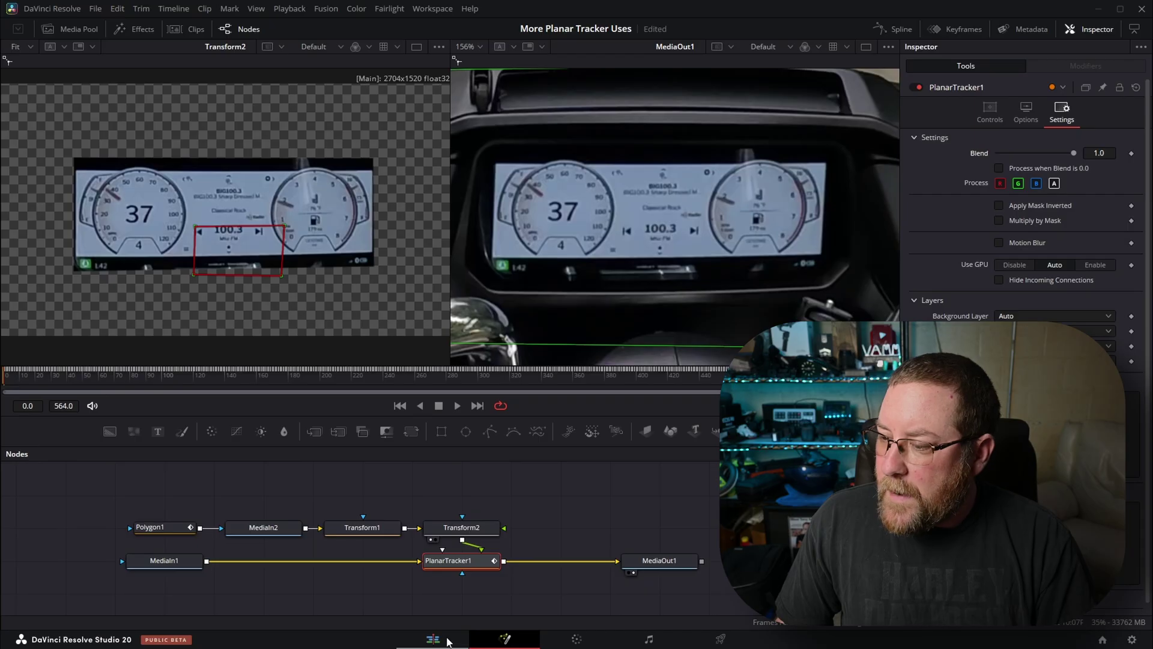
pyautogui.click(448, 642)
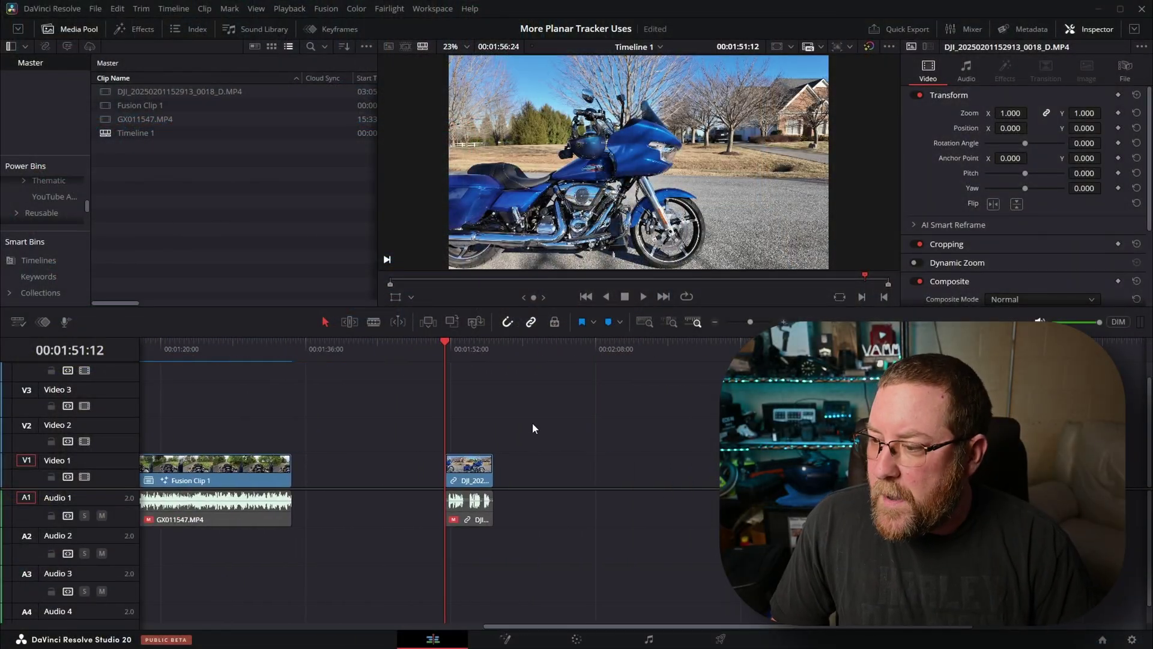
pyautogui.scroll(3, 532, 423)
pyautogui.hscroll(3, 481, 415)
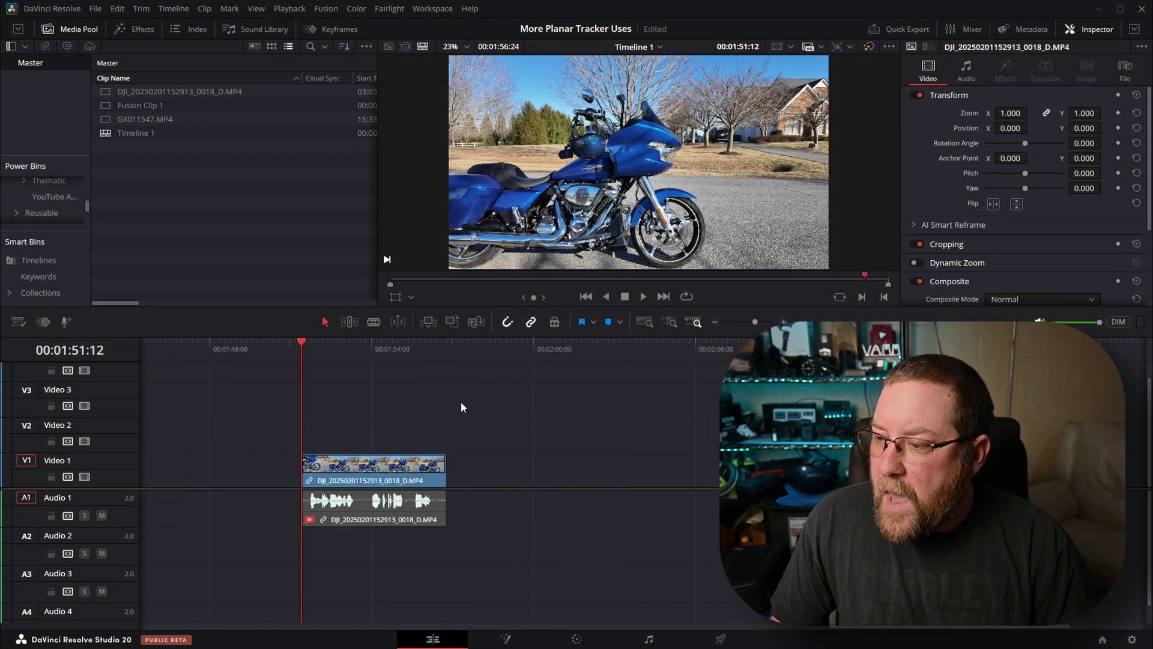
# Convert the DJI motorcycle clip on V1 into Fusion Clip 2 and open it in Fusion
pyautogui.rightClick(385, 477)
pyautogui.click(433, 22)
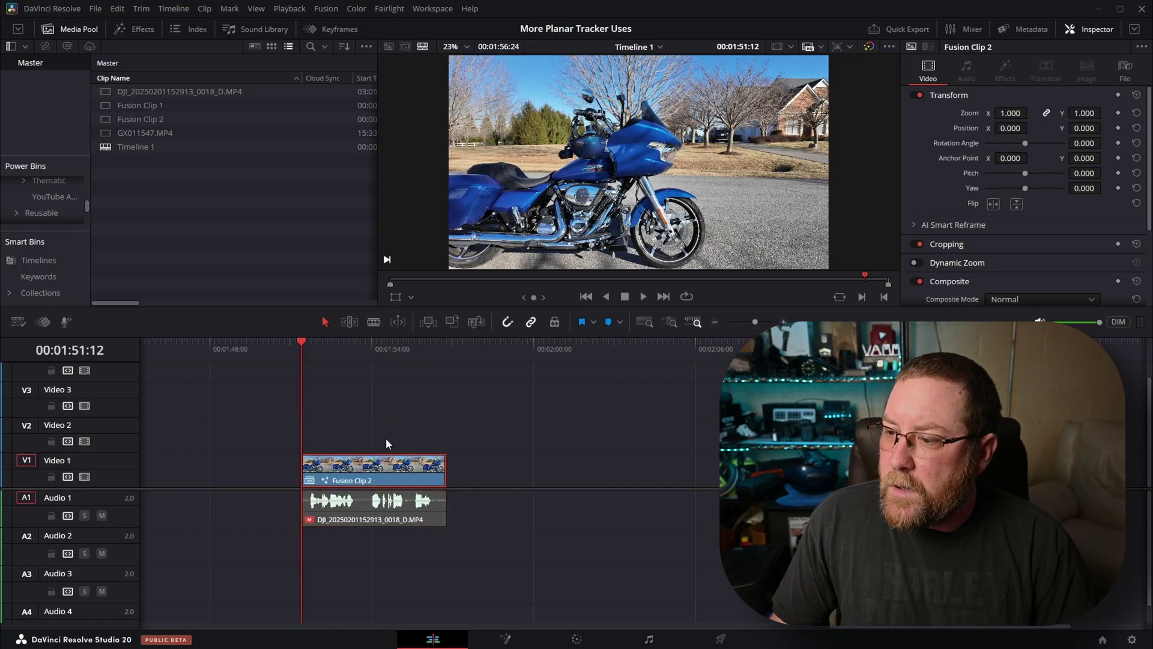
pyautogui.click(502, 642)
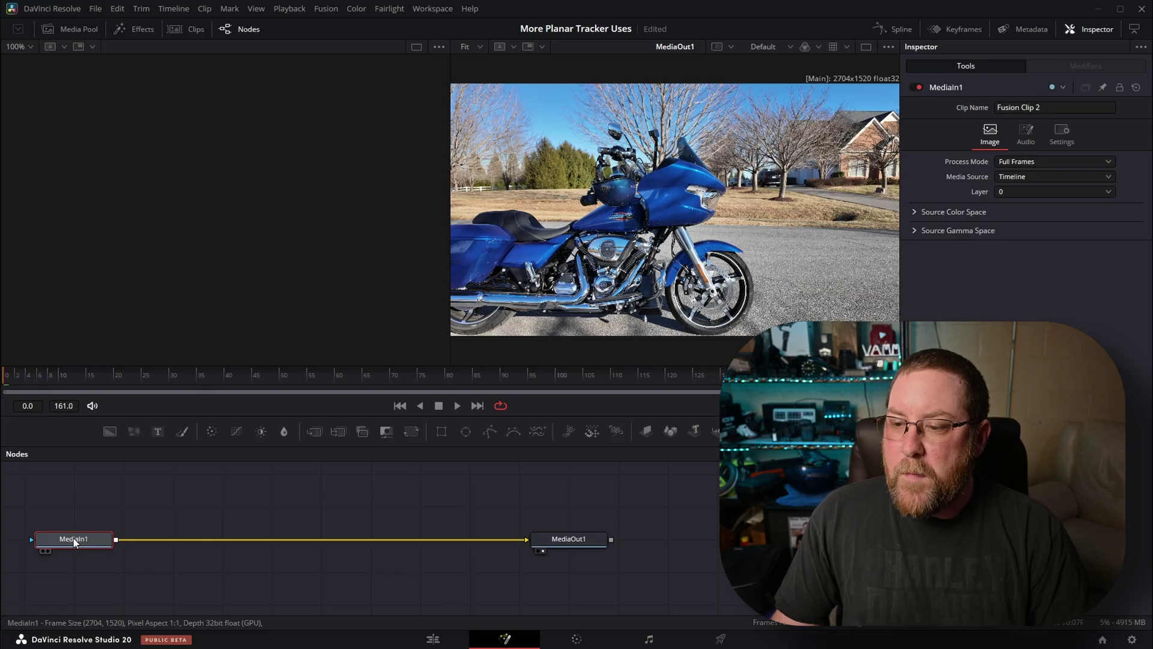
# Insert a Planar Tracker node after MediaIn1 via the 'planar' tool search
pyautogui.hotkey('shift', 'space')
pyautogui.write('pla')
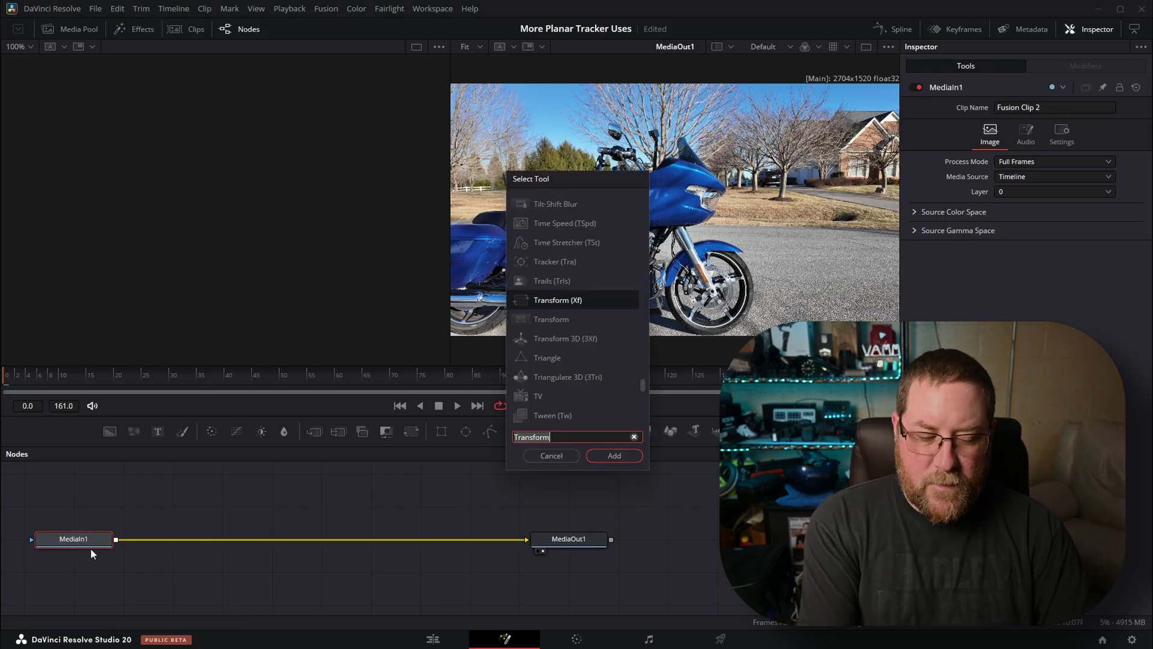
pyautogui.write('nar')
pyautogui.press('Return')
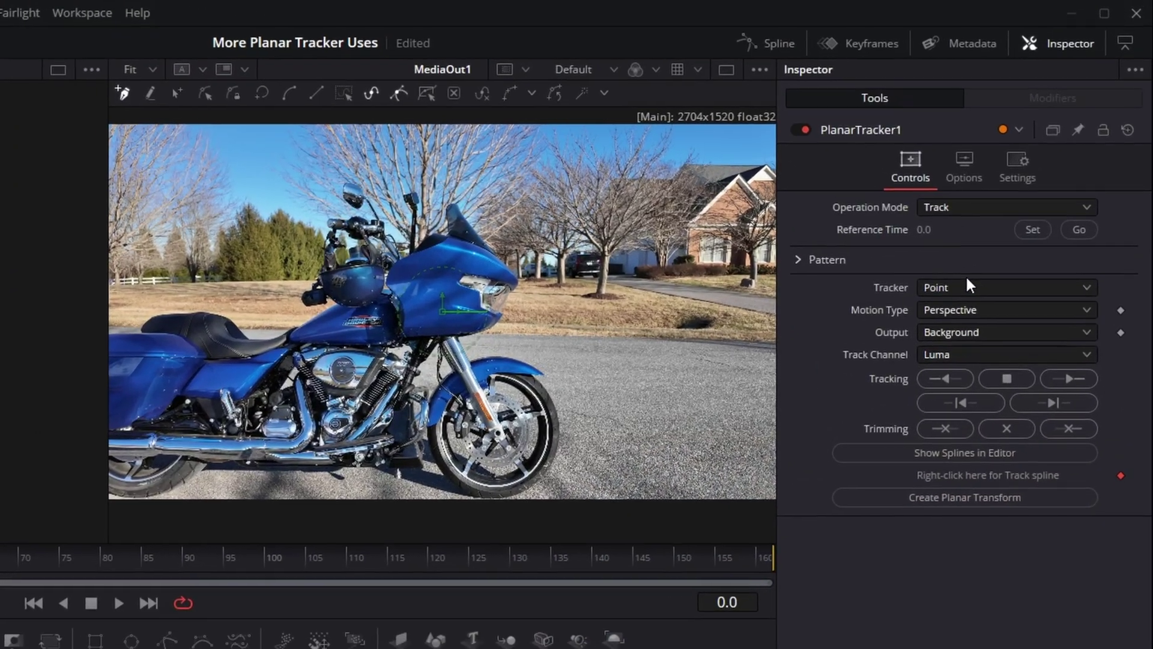
# Switch PlanarTracker1 to Hybrid Point/Area, outline the bike body, and track it forward
pyautogui.click(966, 287)
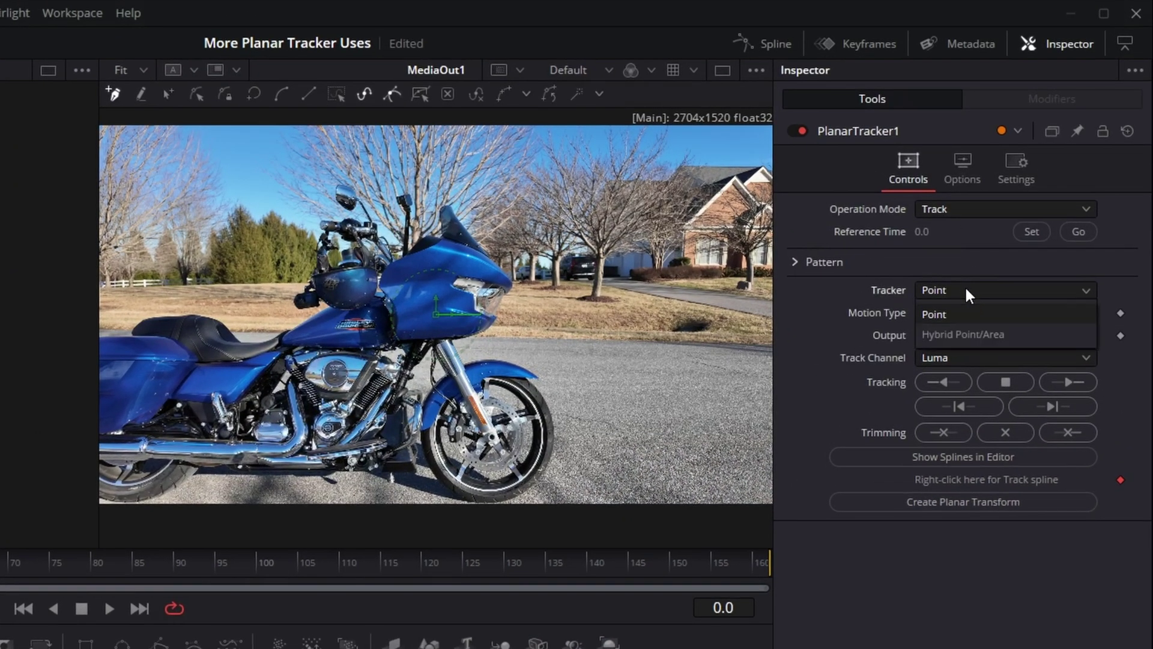
pyautogui.click(959, 334)
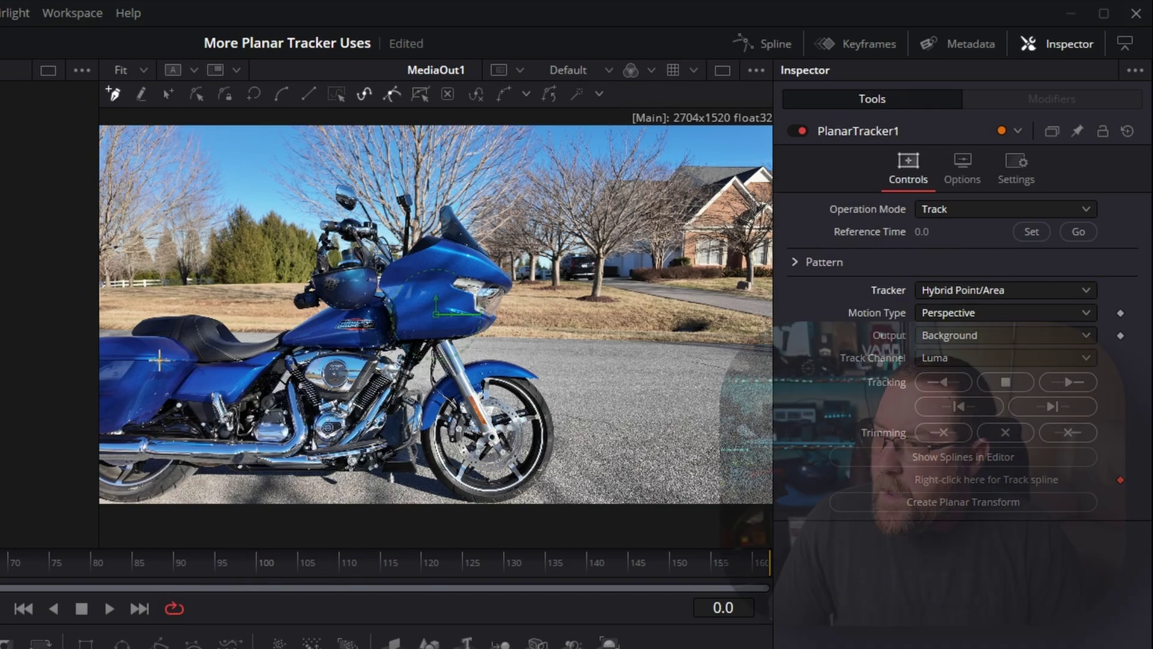
pyautogui.click(123, 360)
pyautogui.click(192, 361)
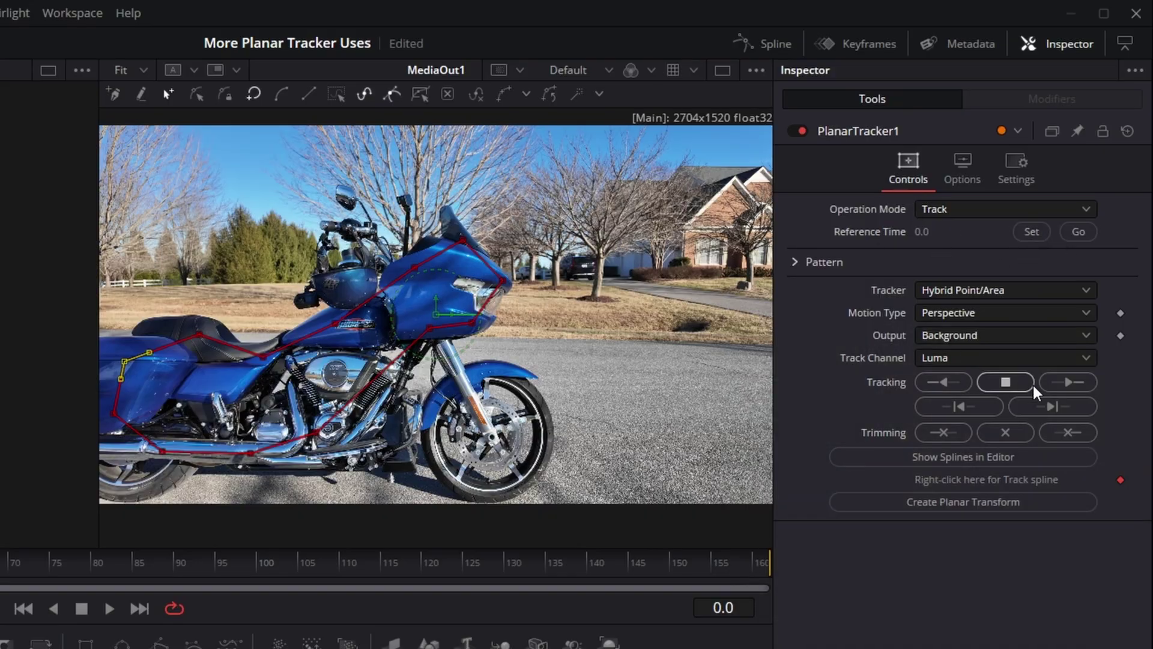
pyautogui.click(1061, 384)
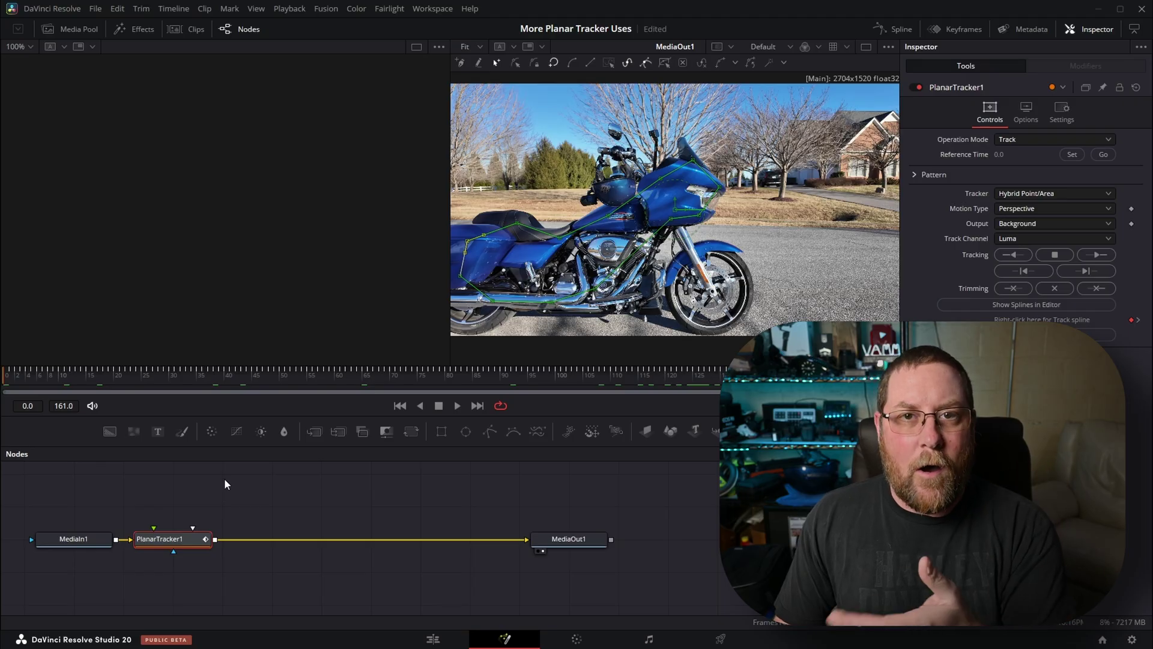
# Add Polygon1 and Background1 nodes to the Fusion Clip 2 node graph
pyautogui.click(223, 487)
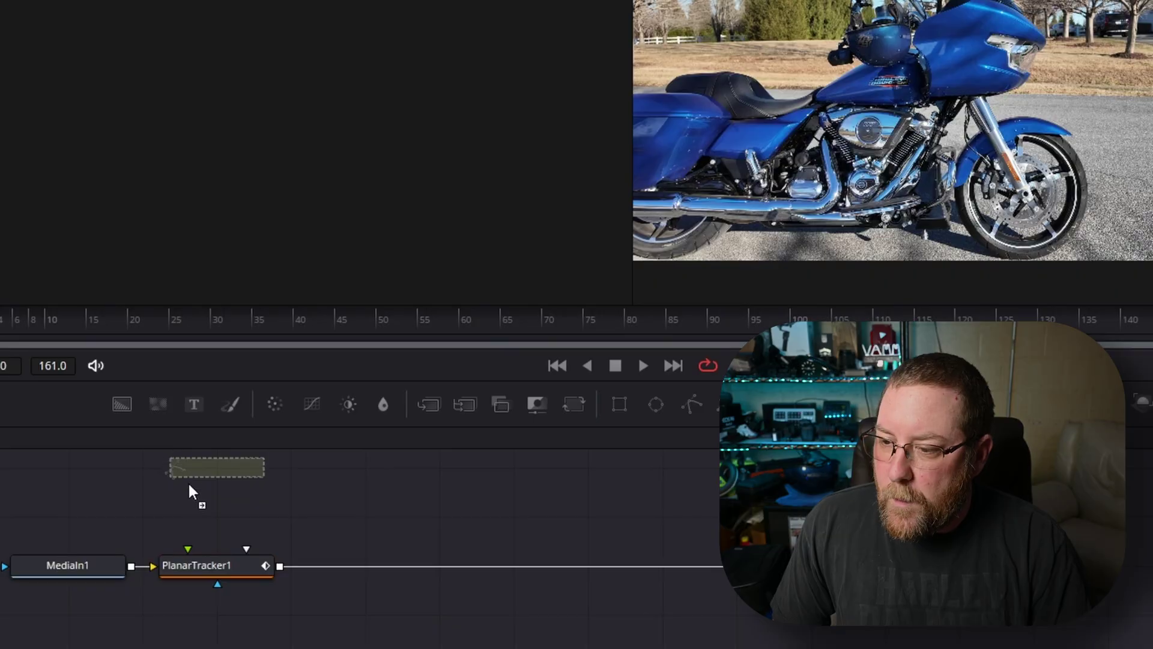
pyautogui.moveTo(190, 491); pyautogui.dragTo(180, 502)
pyautogui.moveTo(123, 404); pyautogui.dragTo(373, 525)
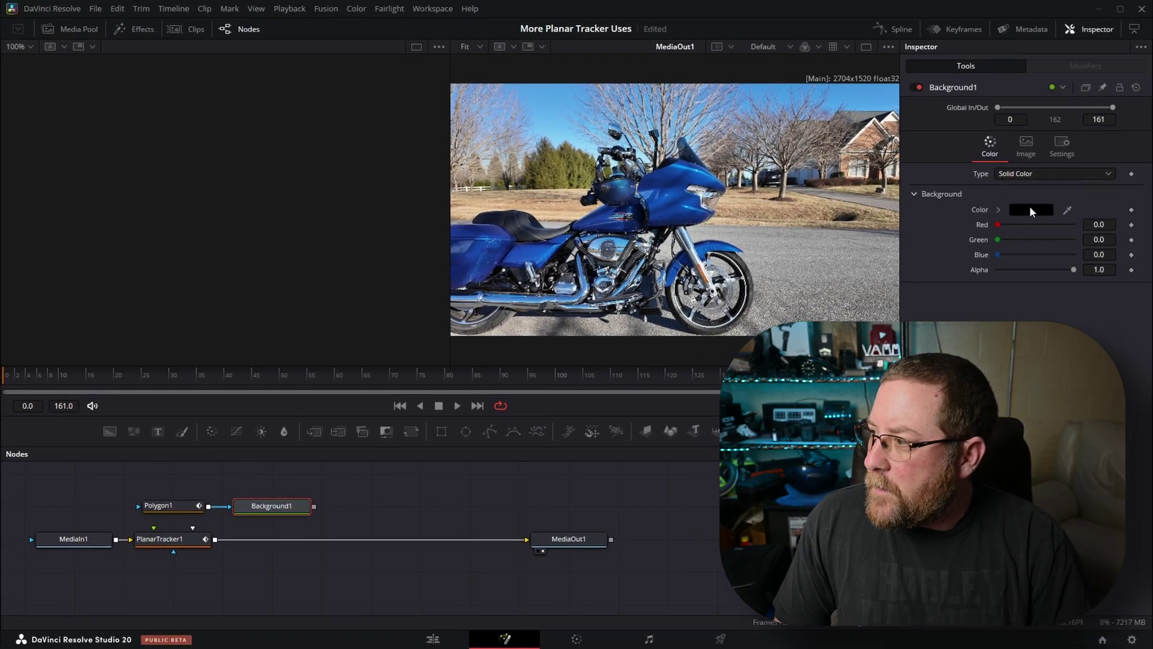
# Make Background1 green and merge it over PlanarTracker1's output through Merge1
pyautogui.click(1031, 209)
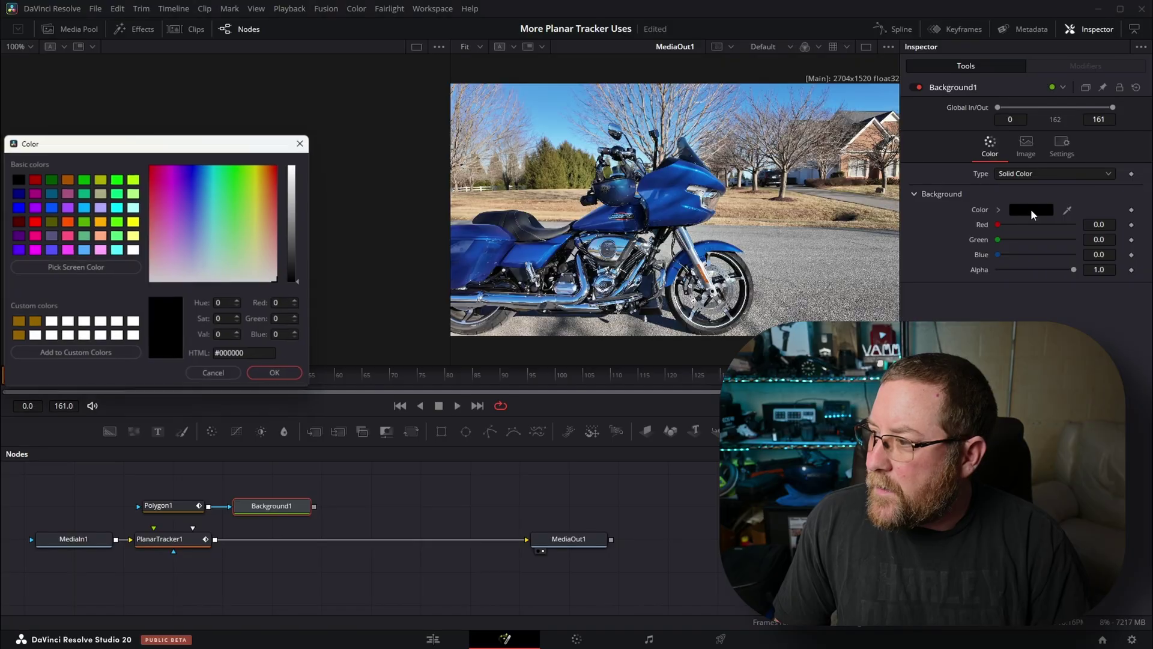
pyautogui.click(116, 178)
pyautogui.click(267, 376)
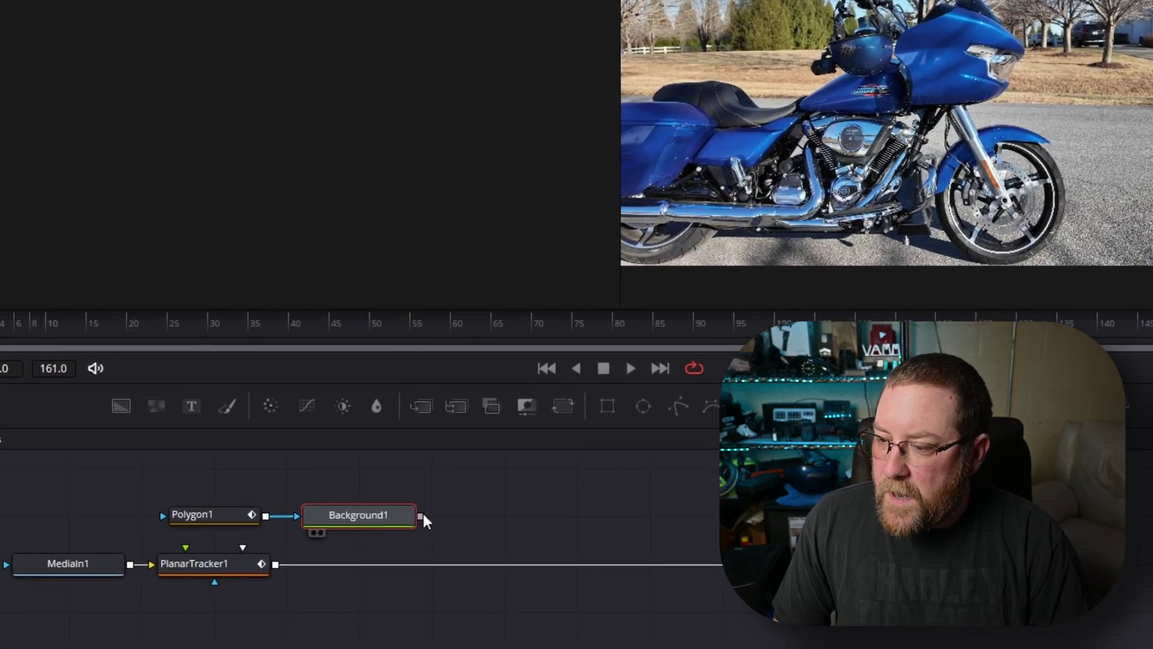
pyautogui.moveTo(289, 567); pyautogui.dragTo(281, 571)
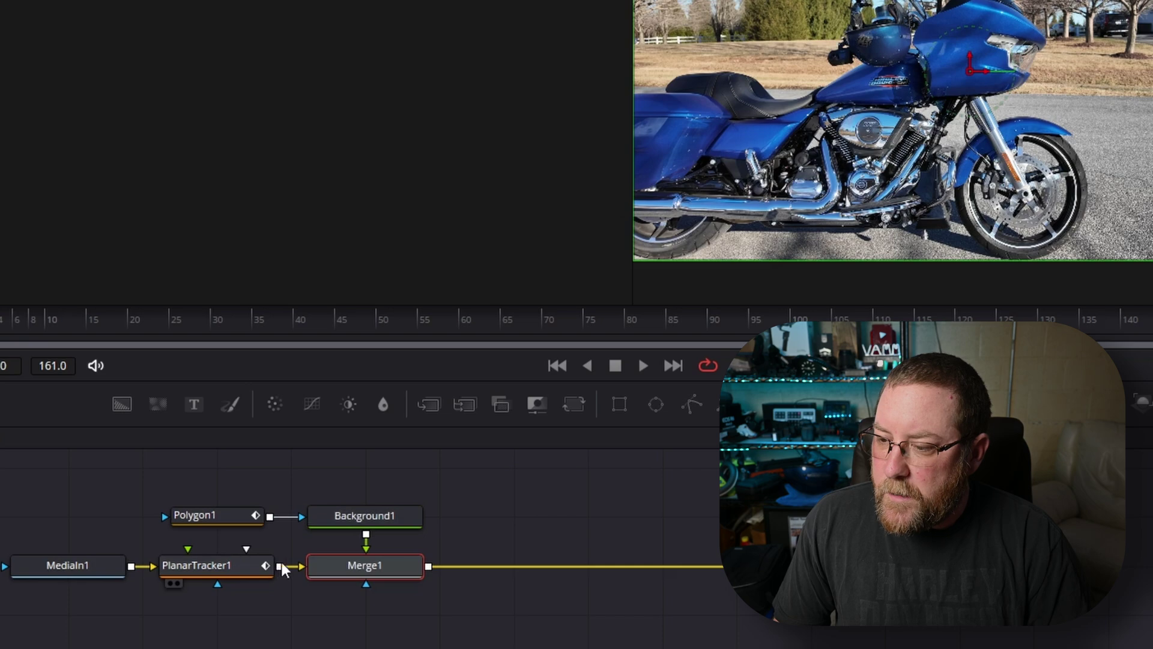
pyautogui.click(383, 523)
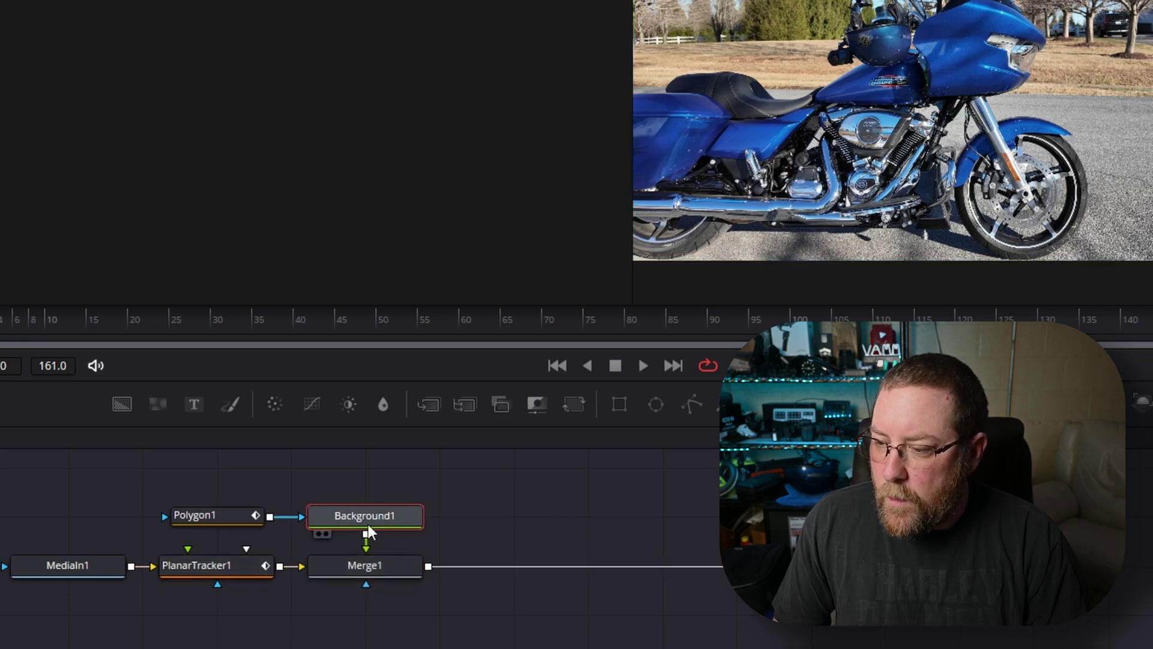
pyautogui.click(367, 565)
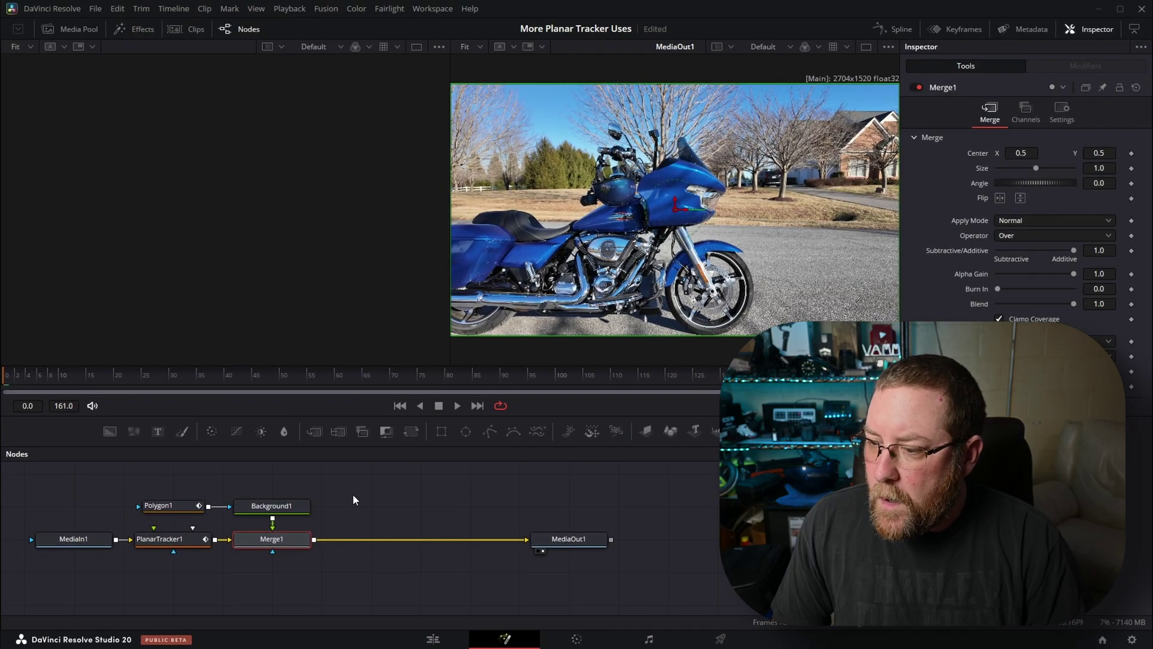
# Draw Polygon1 as a line along the front fork with Border Width raised to 0.0084
pyautogui.click(160, 506)
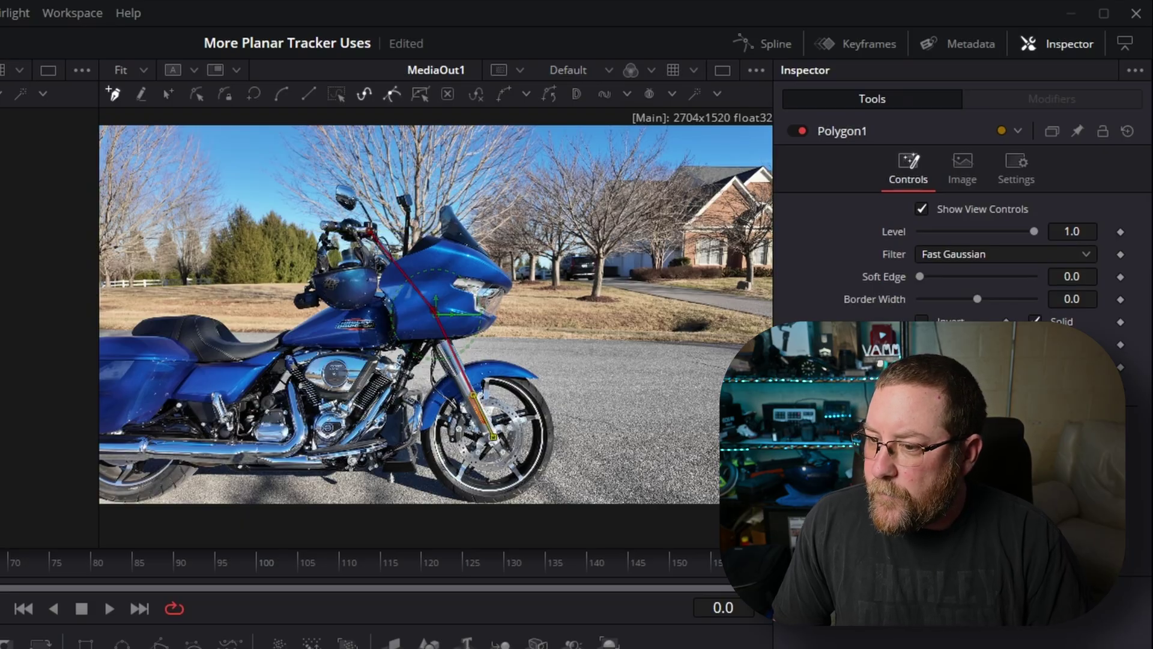
pyautogui.click(424, 314)
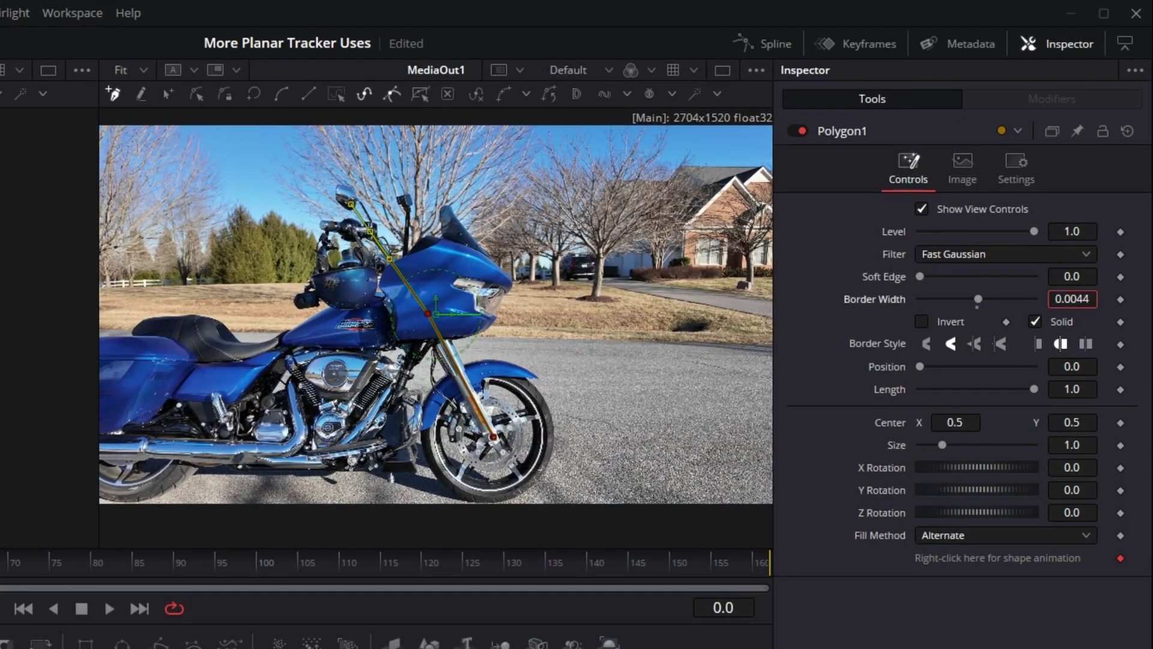
pyautogui.moveTo(1073, 299); pyautogui.dragTo(1077, 279)
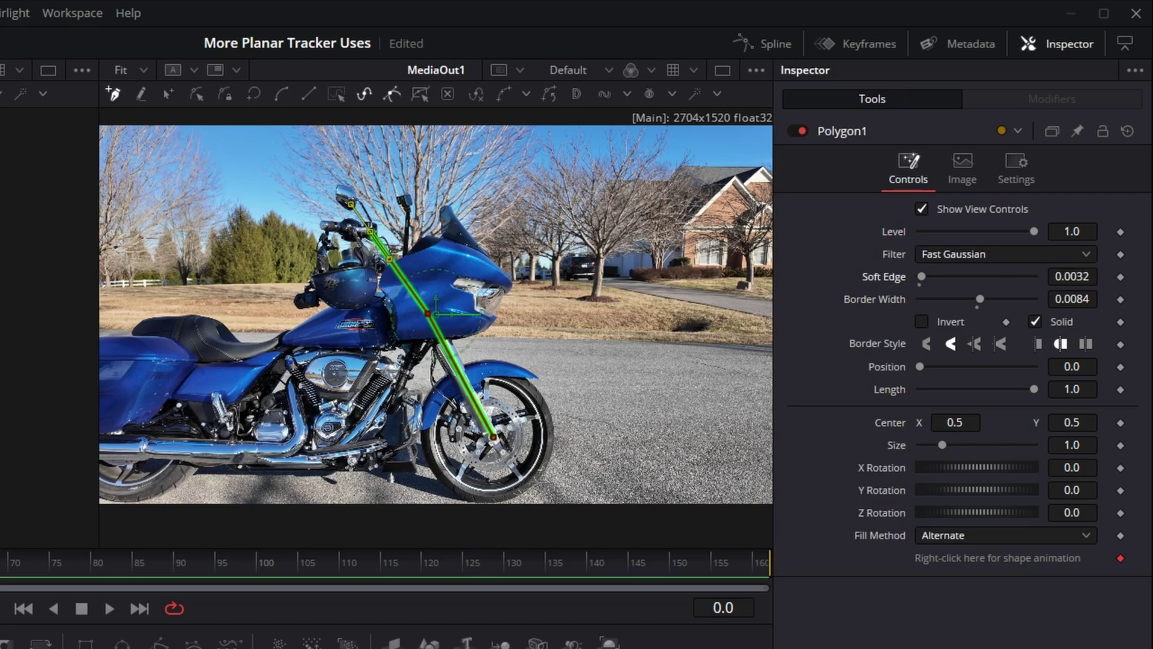
pyautogui.moveTo(1, 570)
pyautogui.mouseDown()
pyautogui.moveTo(404, 593)
pyautogui.moveTo(801, 559)
pyautogui.moveTo(0, 569)
pyautogui.mouseUp()
# Set PlanarTracker1's Operation Mode to Steady and play through the stabilised clip
pyautogui.click(249, 541)
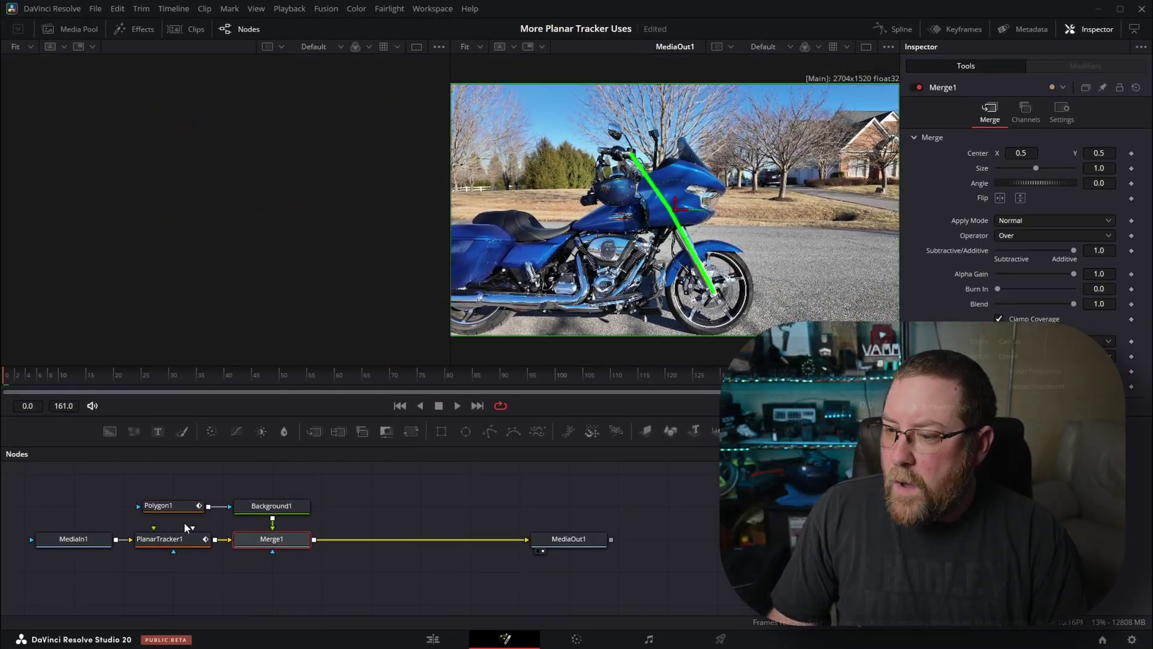
pyautogui.click(160, 539)
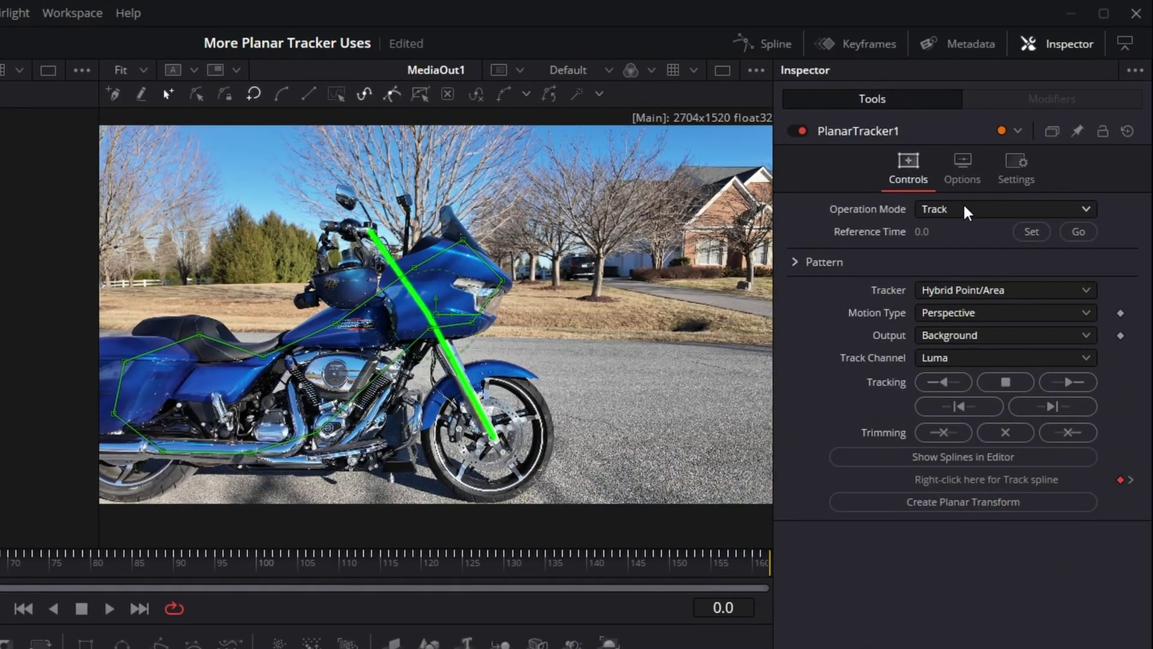
pyautogui.click(1024, 138)
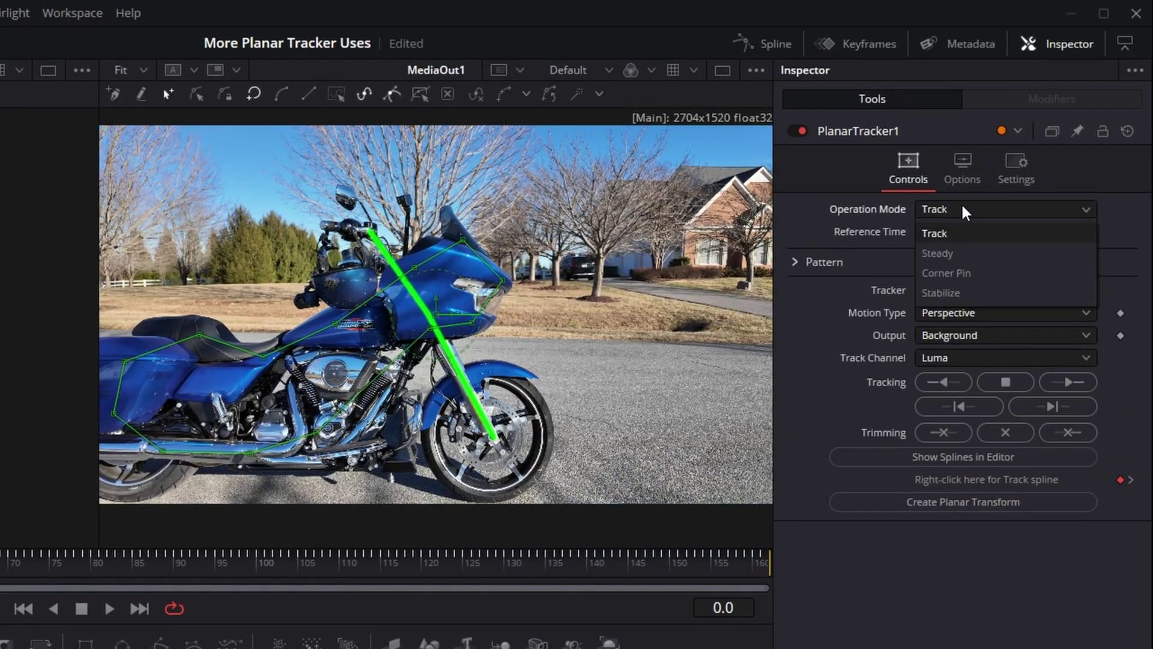
pyautogui.click(936, 252)
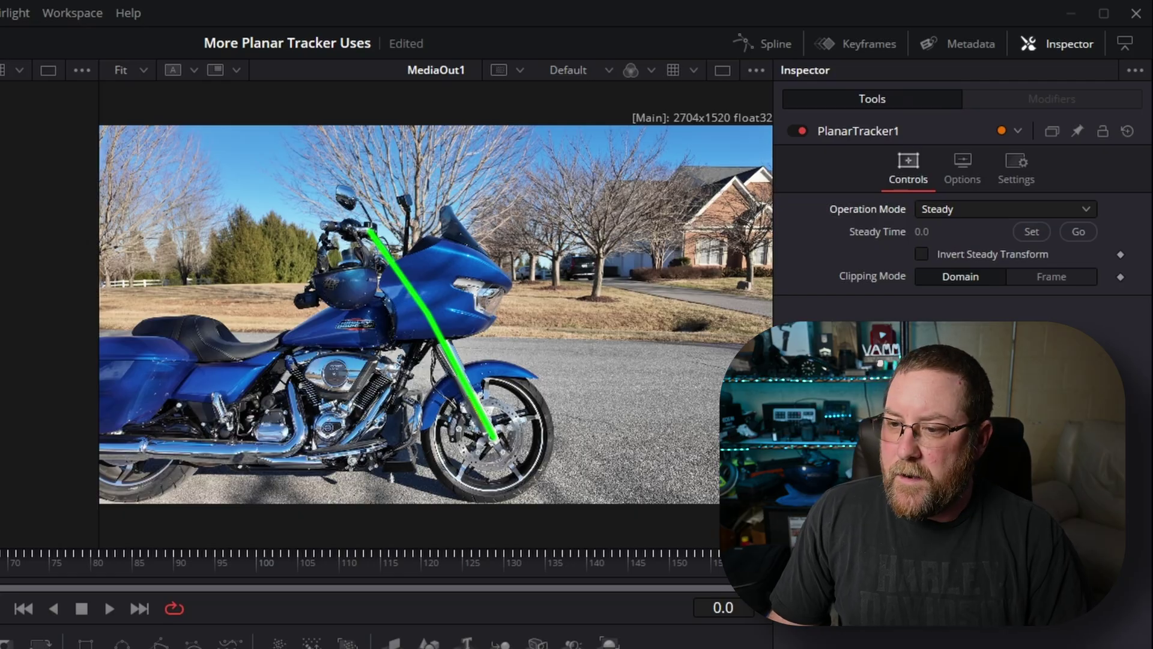
pyautogui.press('space')
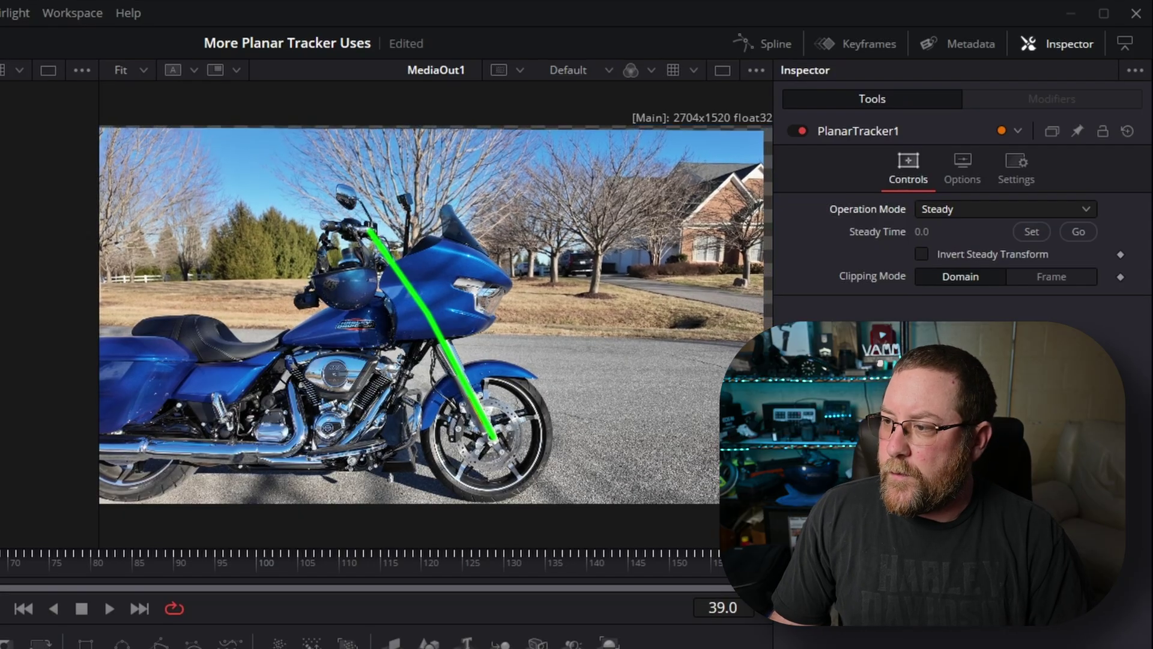
pyautogui.moveTo(75, 574); pyautogui.dragTo(659, 564)
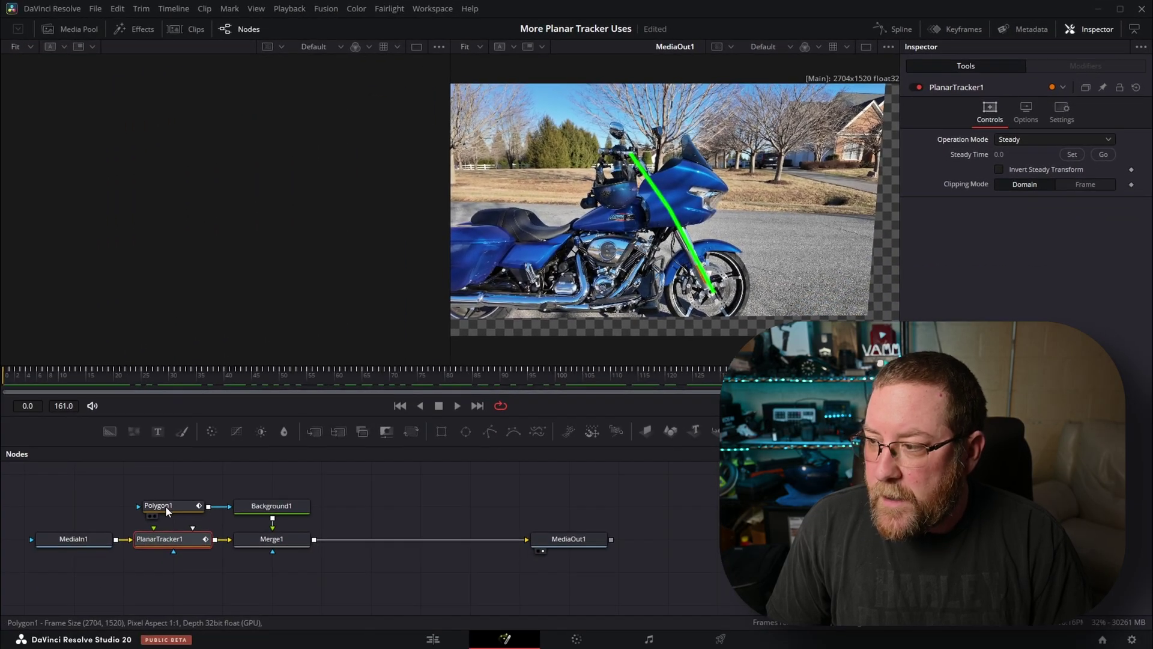
pyautogui.click(164, 505)
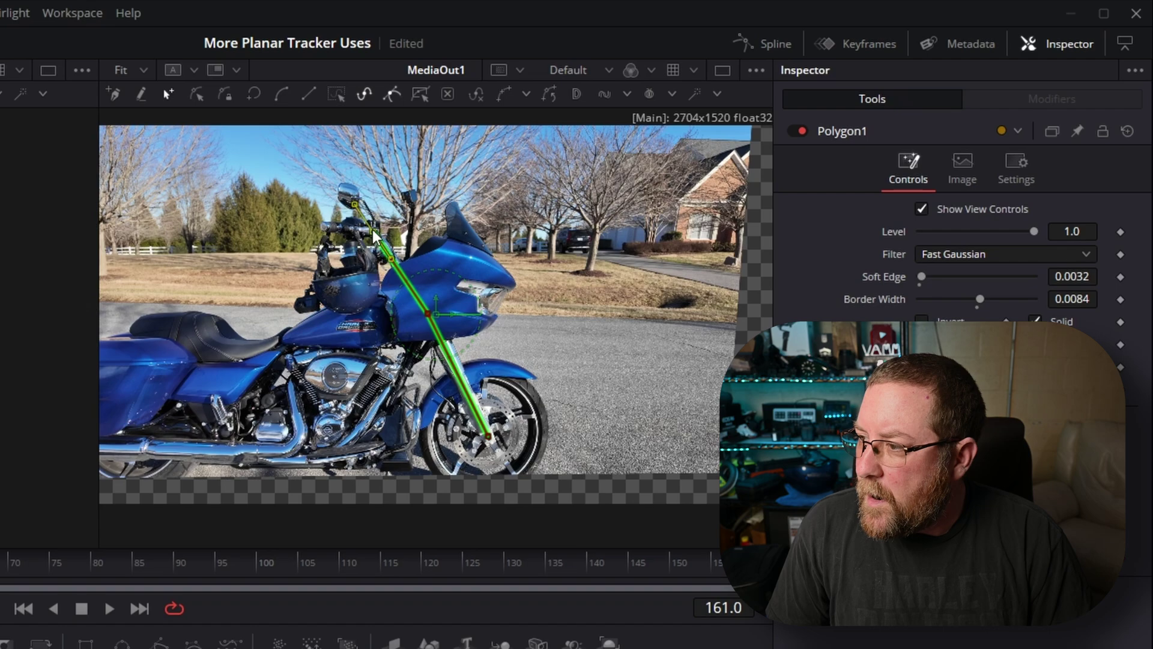
pyautogui.moveTo(591, 578); pyautogui.dragTo(0, 577)
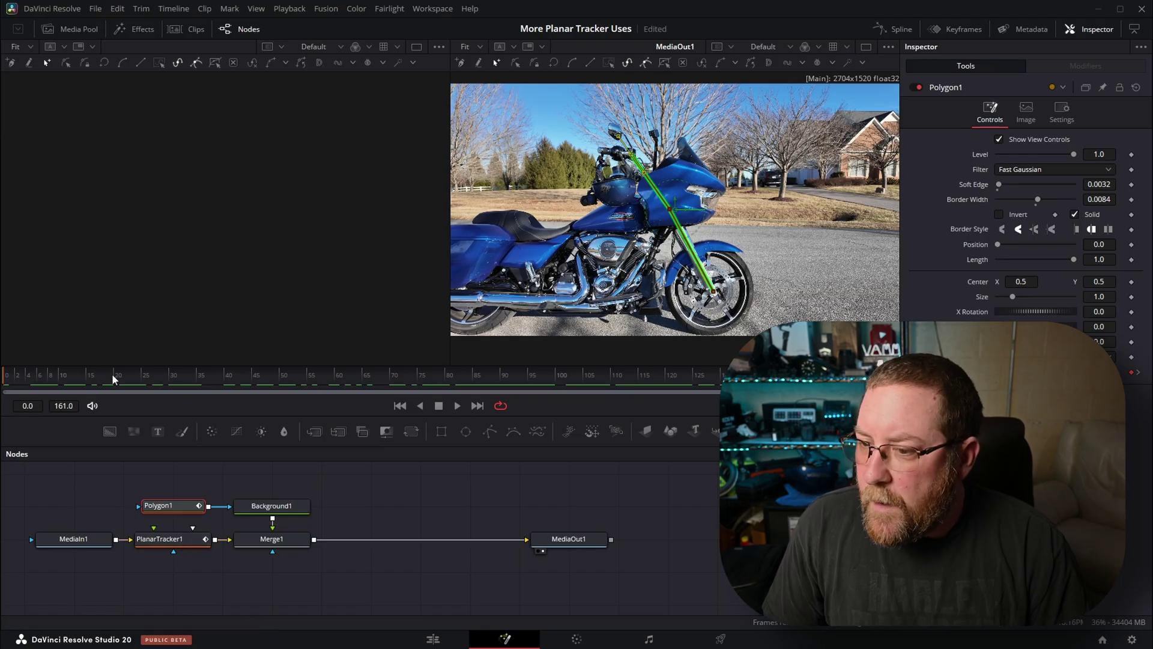
pyautogui.moveTo(11, 376); pyautogui.dragTo(214, 386)
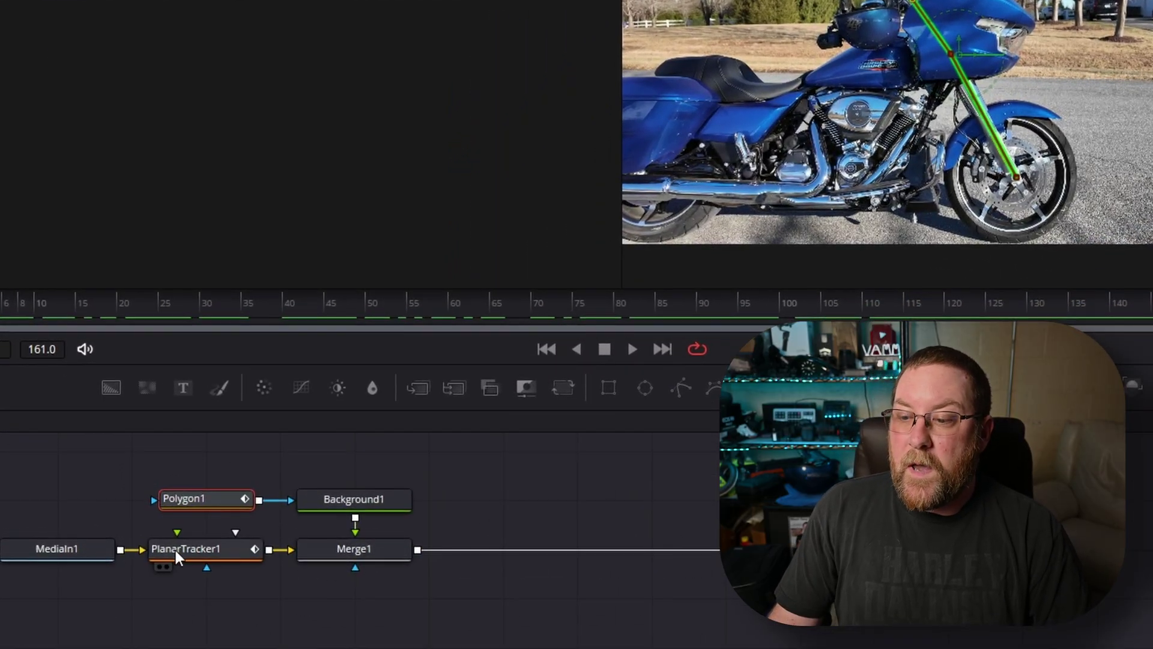
# Paste a copy of PlanarTracker1 and insert it between Merge1 and MediaOut1
pyautogui.click(174, 551)
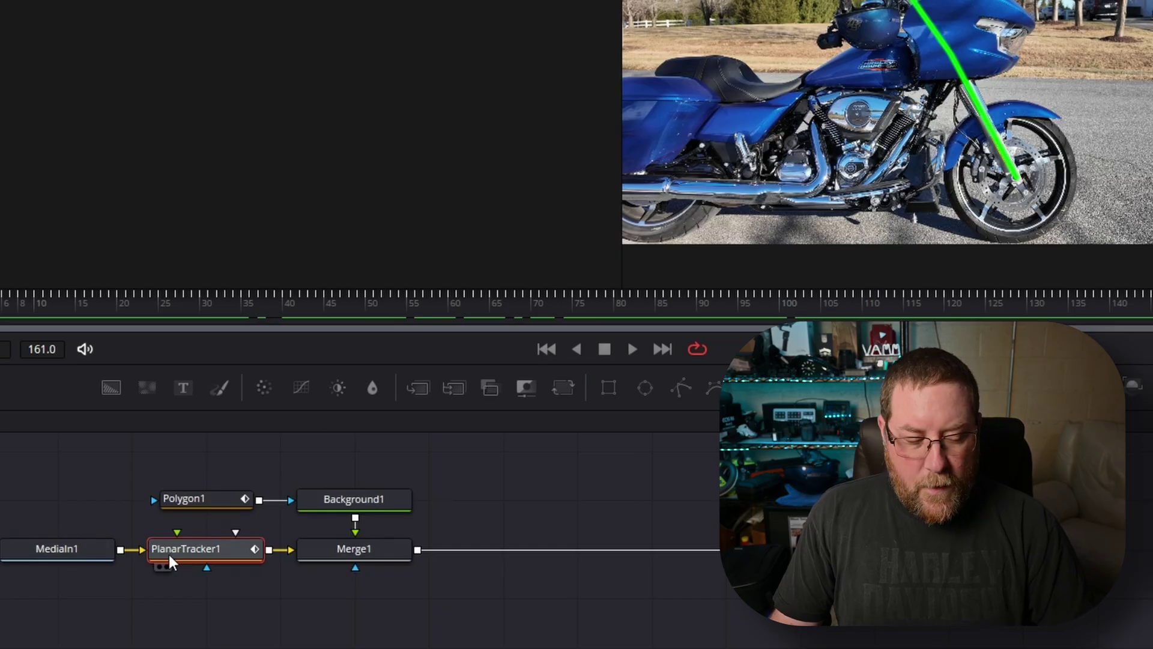
pyautogui.click(604, 598)
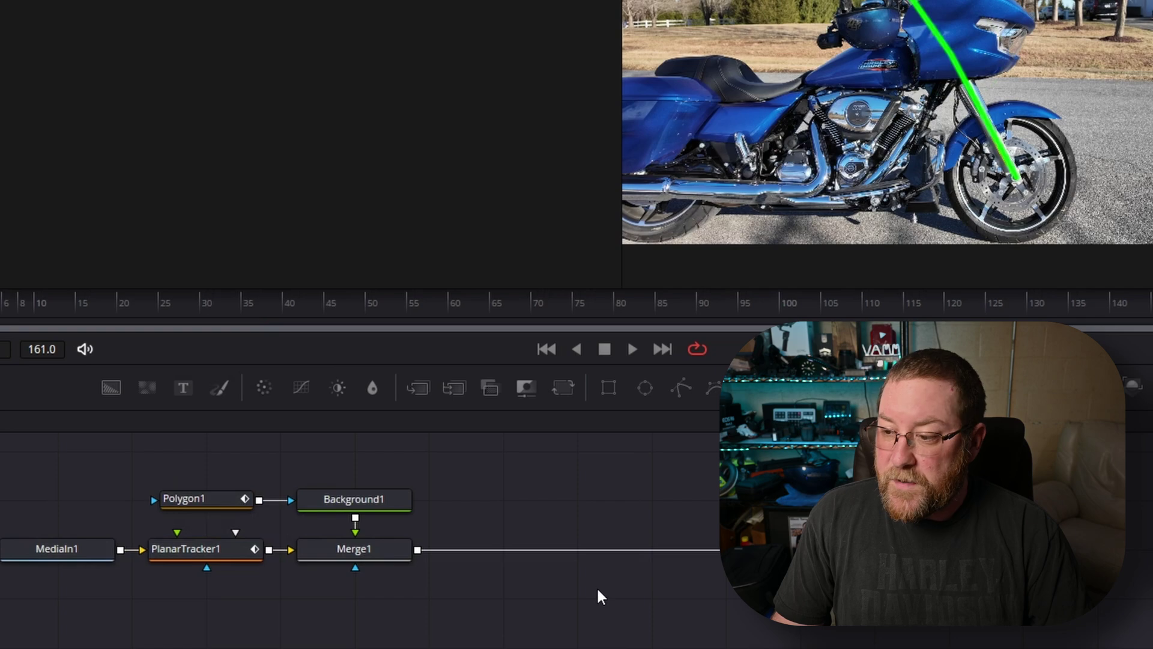
pyautogui.hotkey('ctrl', 'v')
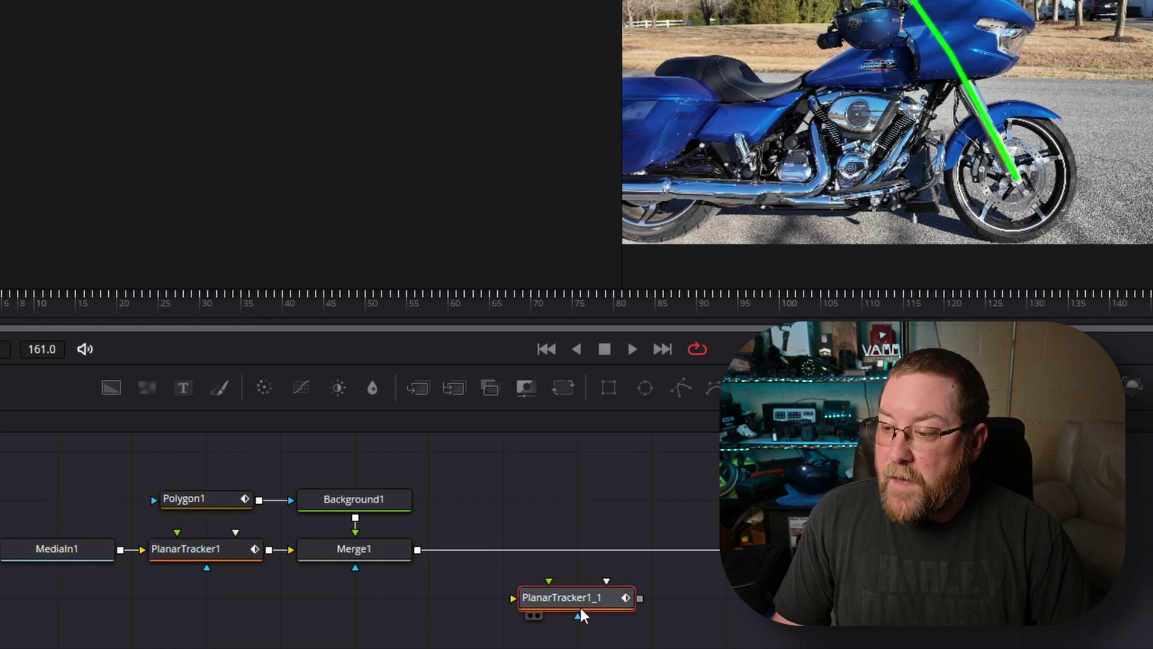
pyautogui.moveTo(586, 608); pyautogui.dragTo(586, 560)
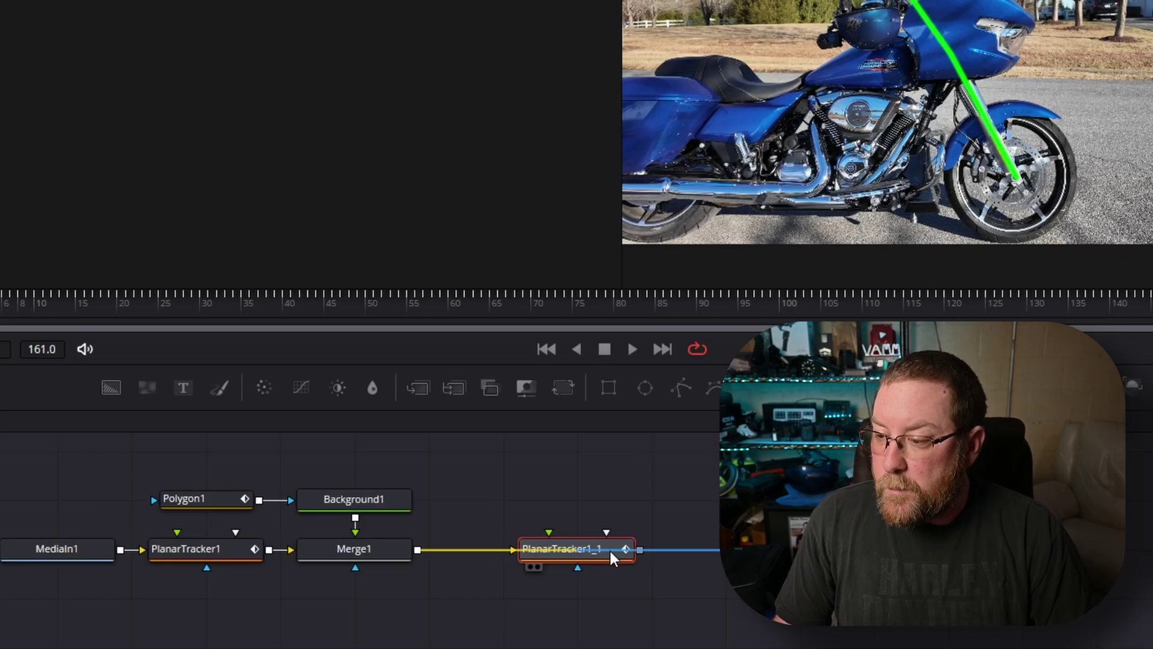
pyautogui.moveTo(610, 563)
pyautogui.mouseDown()
pyautogui.moveTo(599, 511)
pyautogui.moveTo(610, 561)
pyautogui.mouseUp()
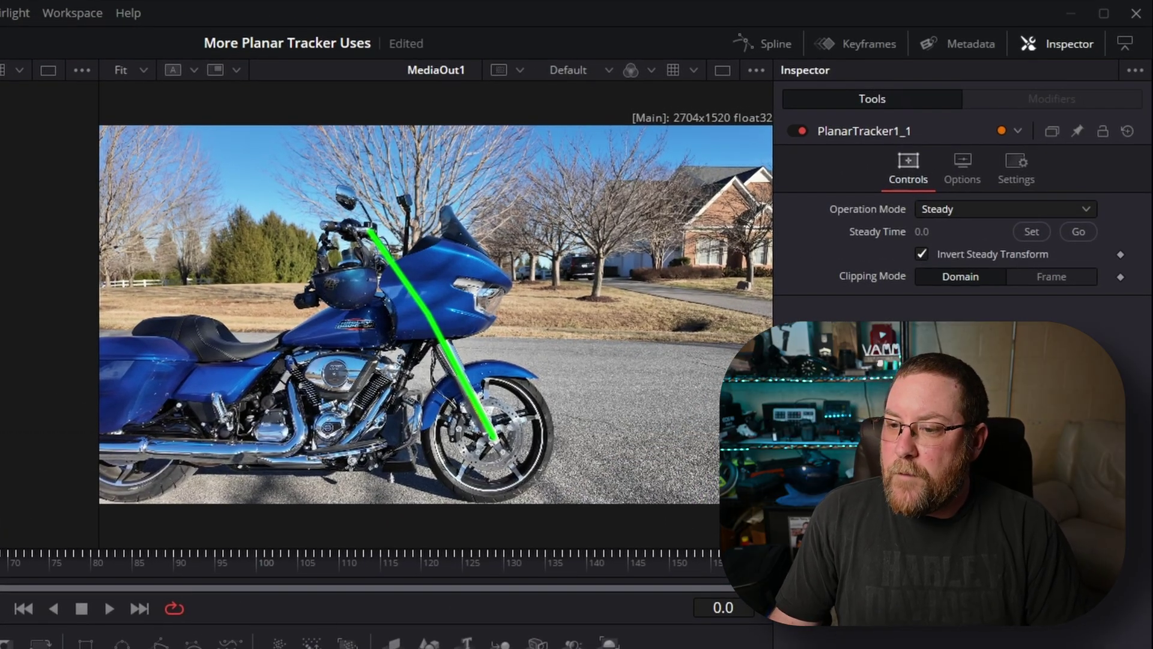
# Play back the inverted-tracker result, rewind to the start, and select Polygon1
pyautogui.press('space')
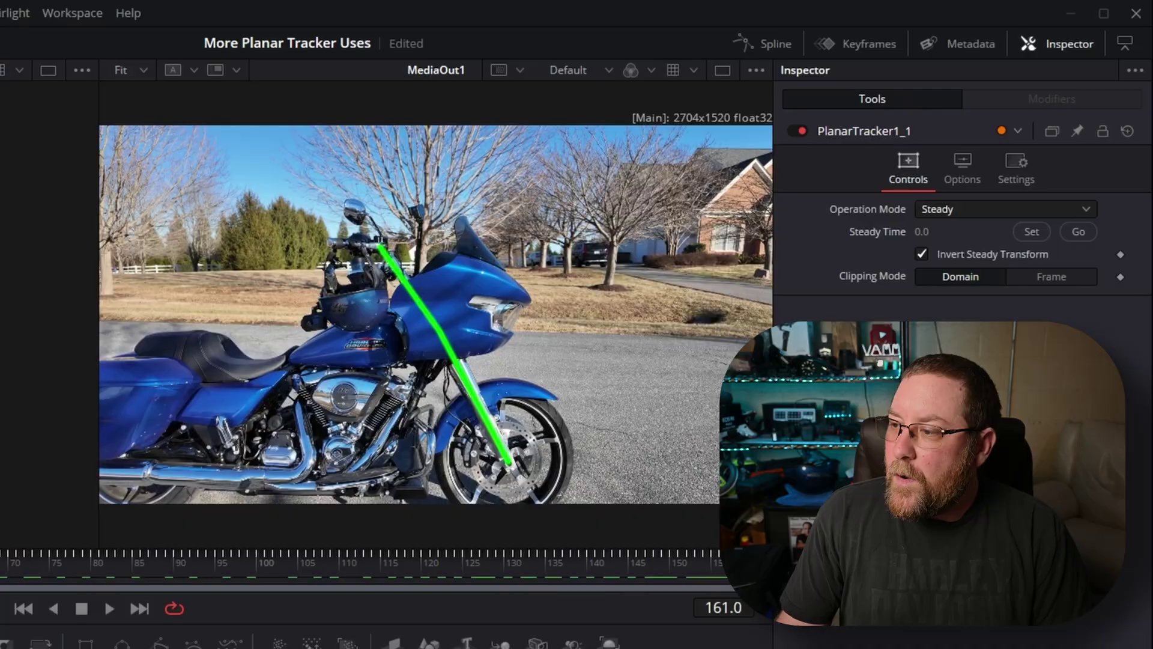
pyautogui.moveTo(551, 571); pyautogui.dragTo(0, 561)
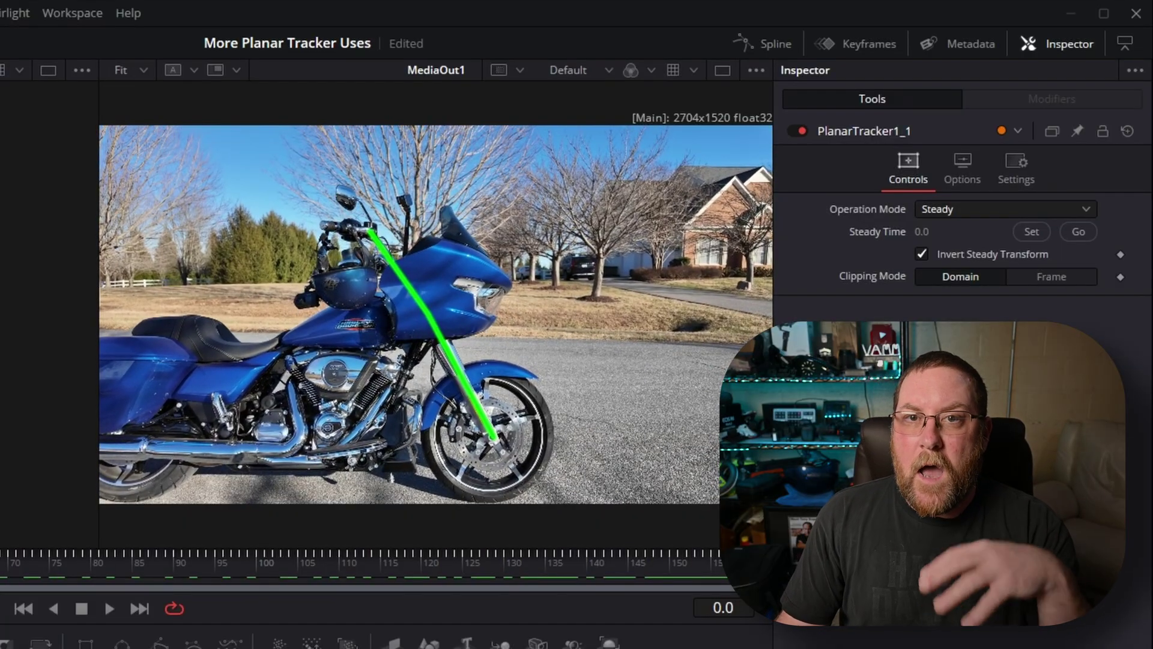
pyautogui.click(424, 490)
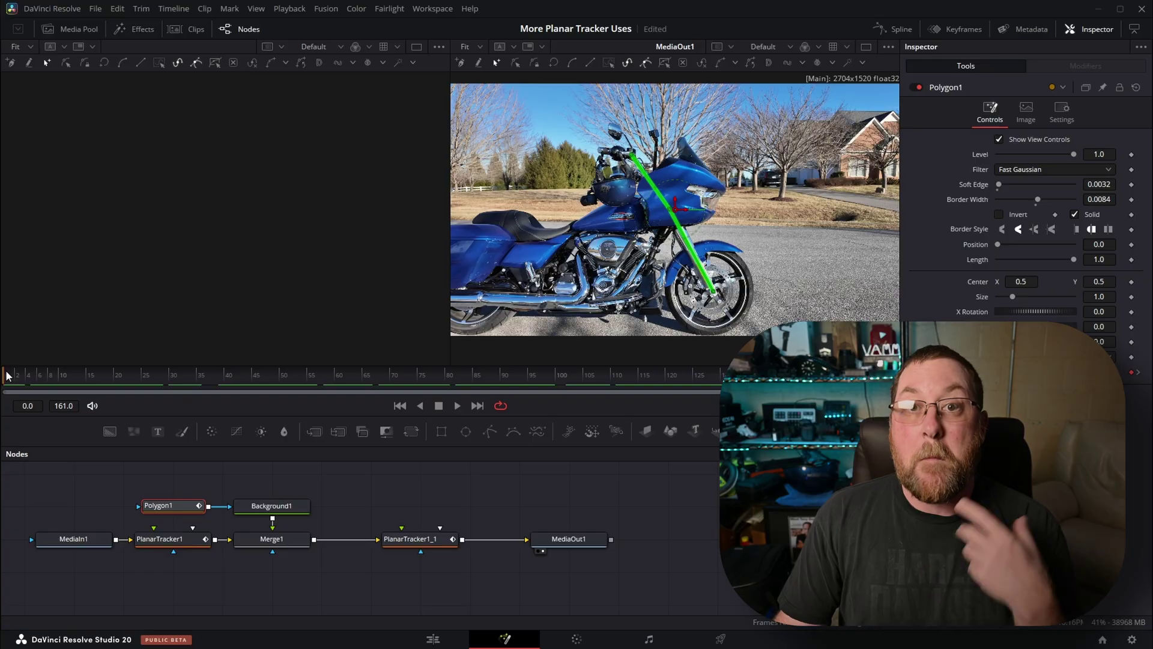
pyautogui.rightClick(11, 373)
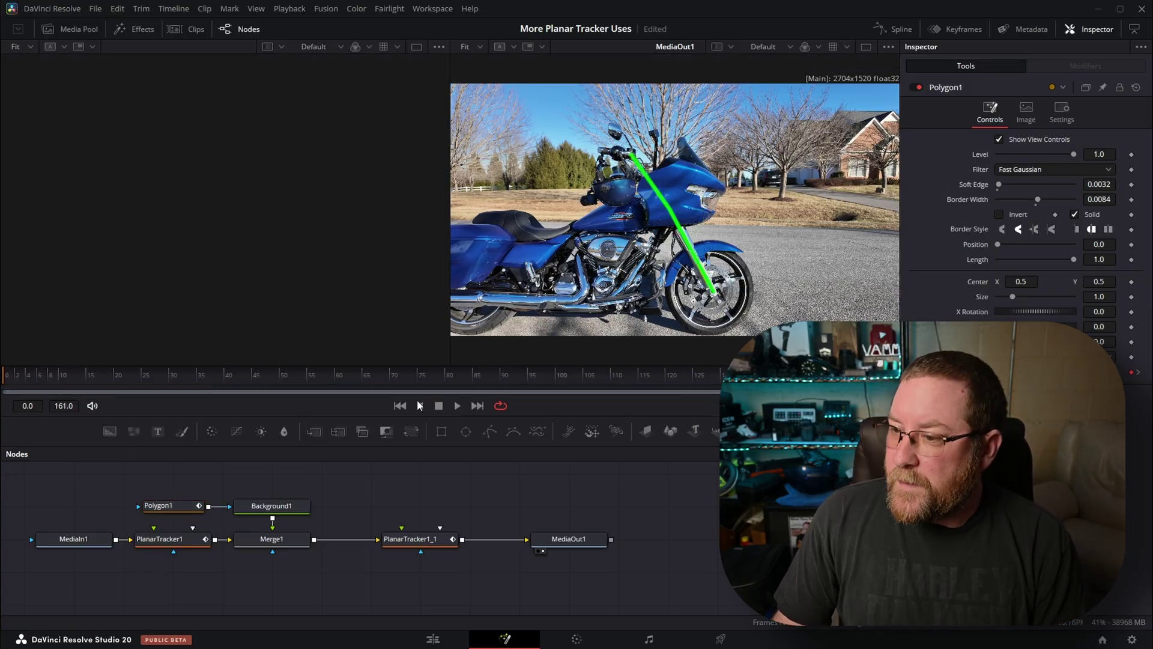
pyautogui.click(431, 640)
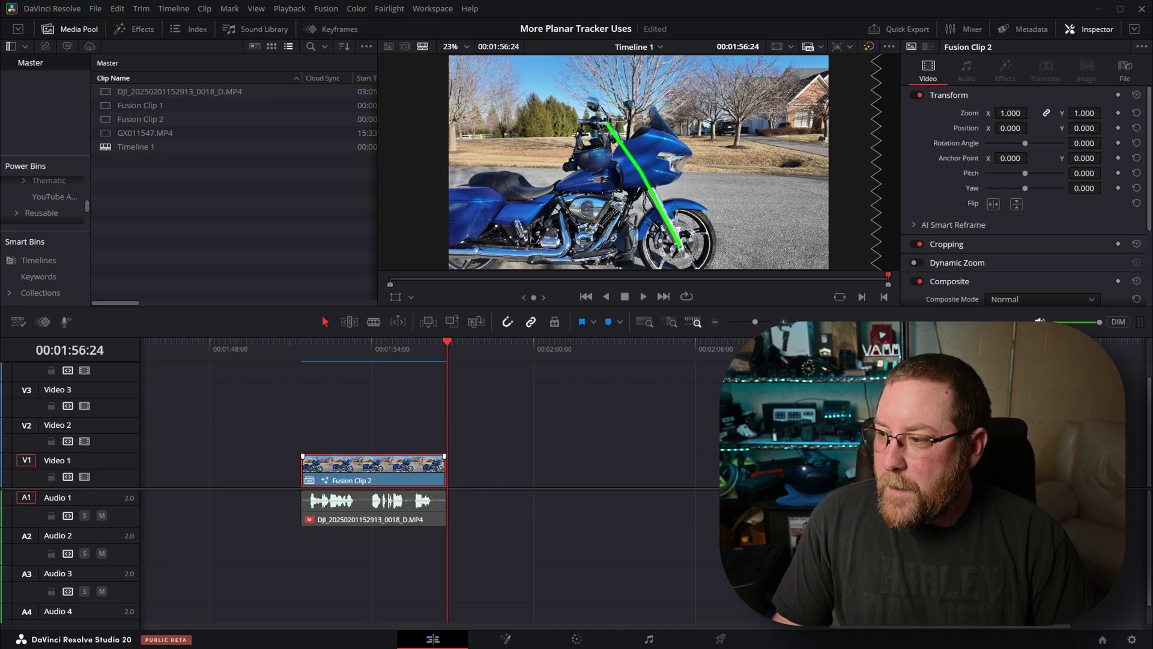
pyautogui.click(301, 348)
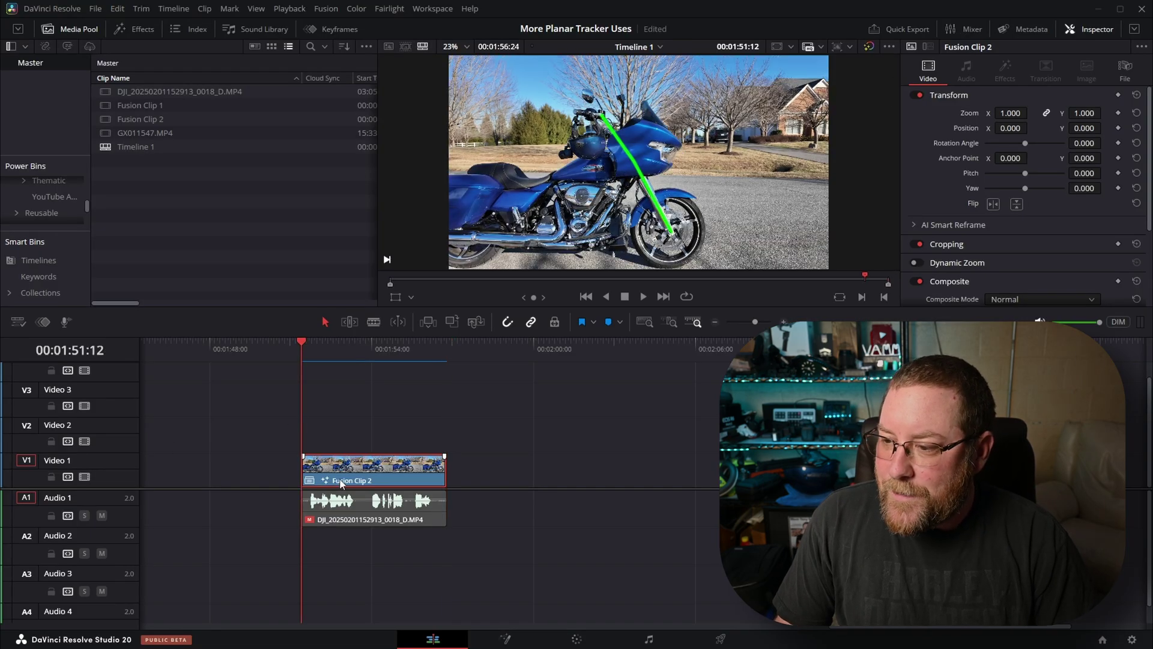
pyautogui.click(505, 639)
# Keyframe Polygon1's Length at frame 10 so the fork line draws on
pyautogui.click(177, 507)
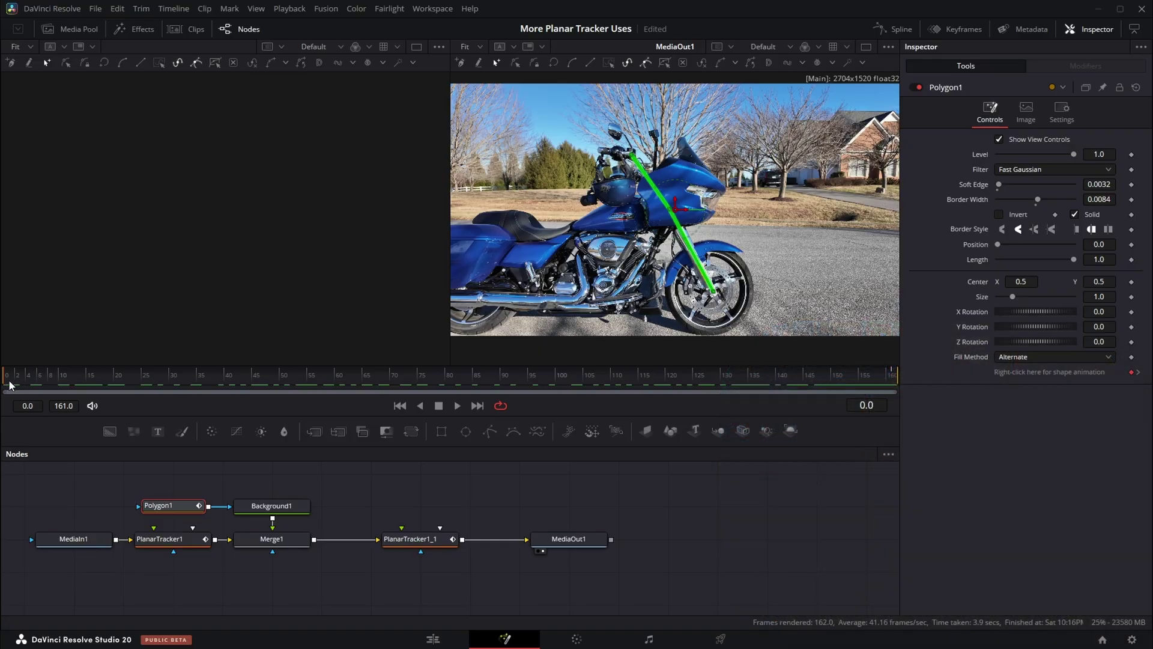
pyautogui.click(59, 378)
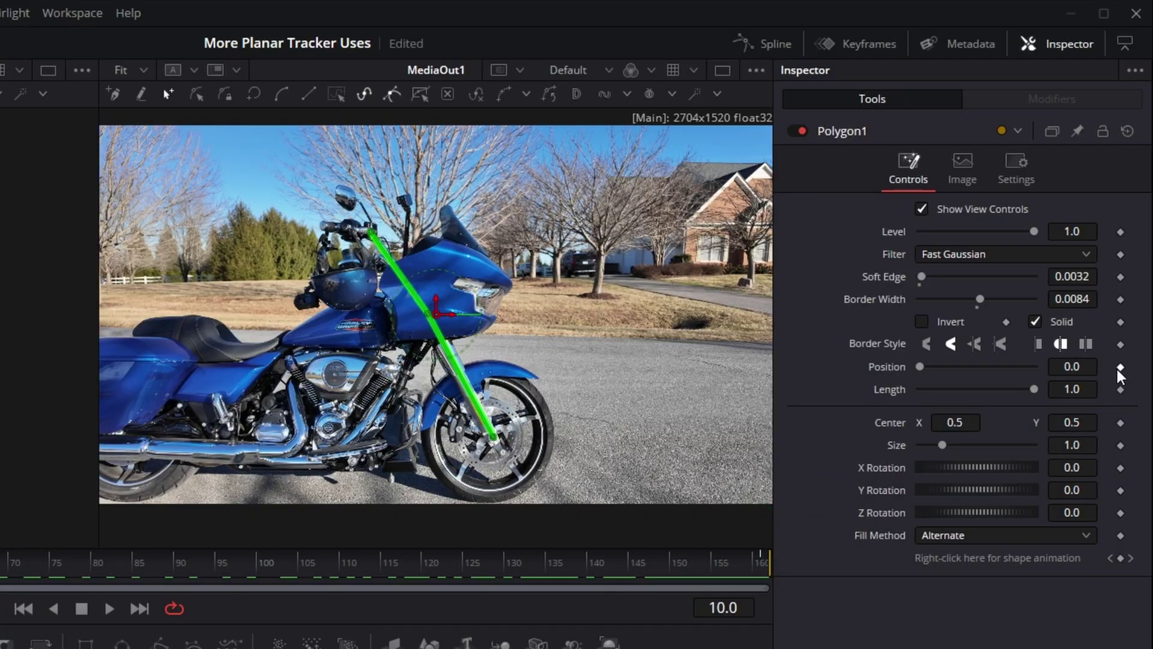
pyautogui.click(1121, 389)
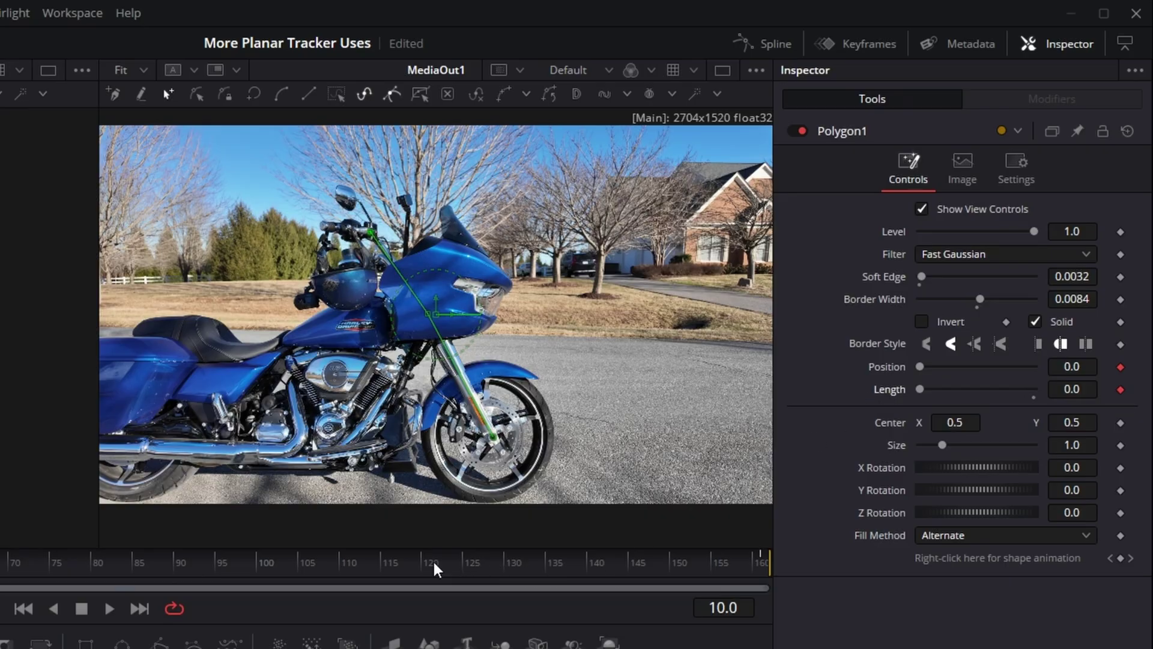
# Keyframe Polygon1's Position to 1.0 at the final frame 161, wiping the line off
pyautogui.click(382, 563)
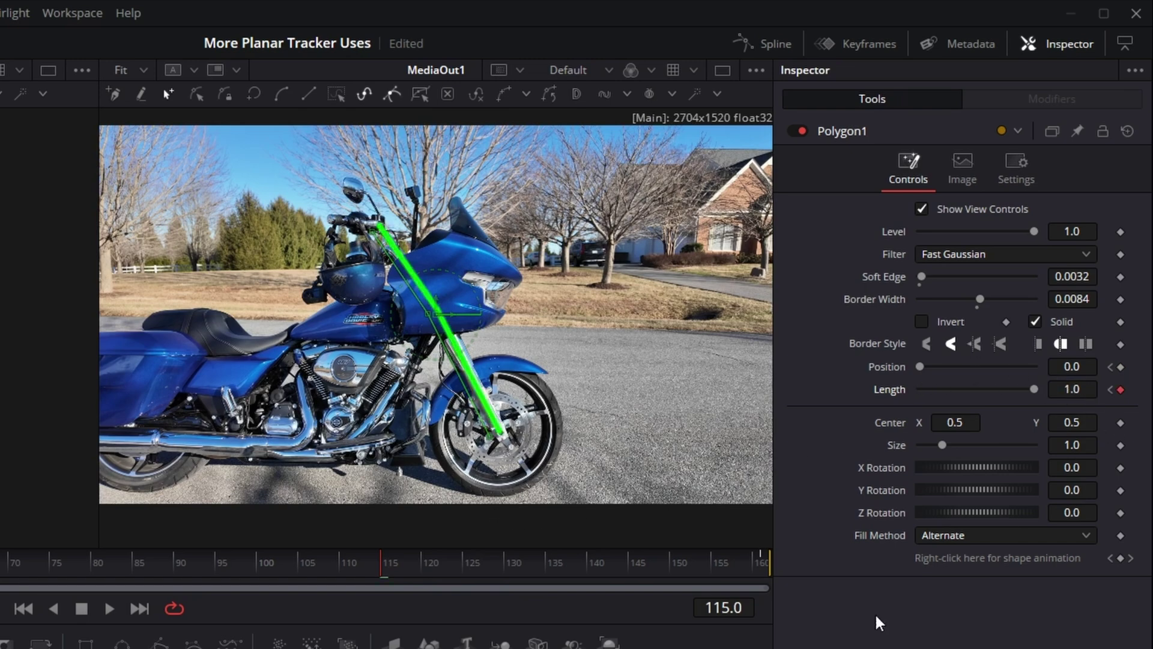
pyautogui.click(672, 557)
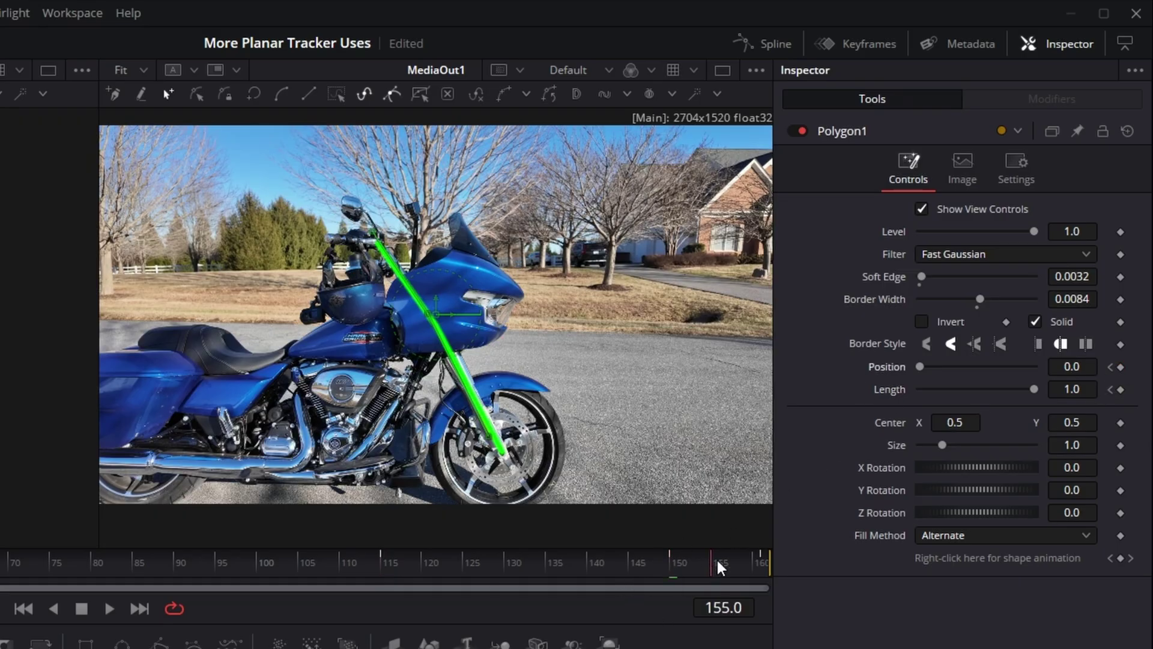
pyautogui.moveTo(717, 559); pyautogui.dragTo(779, 558)
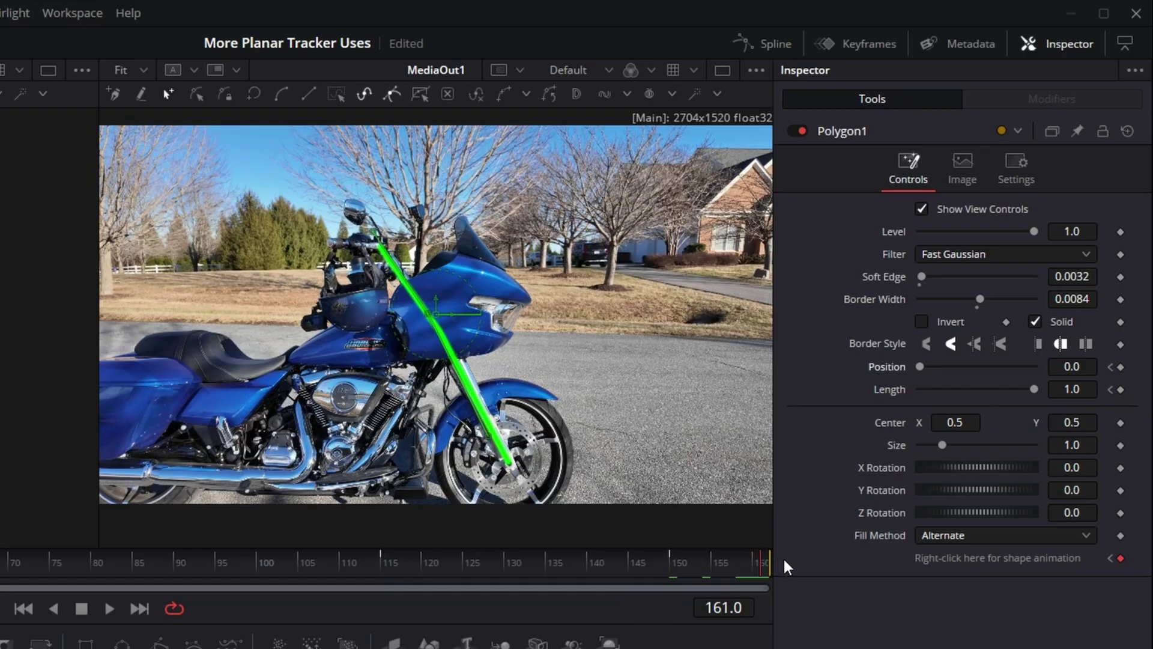
pyautogui.moveTo(920, 366); pyautogui.dragTo(1060, 368)
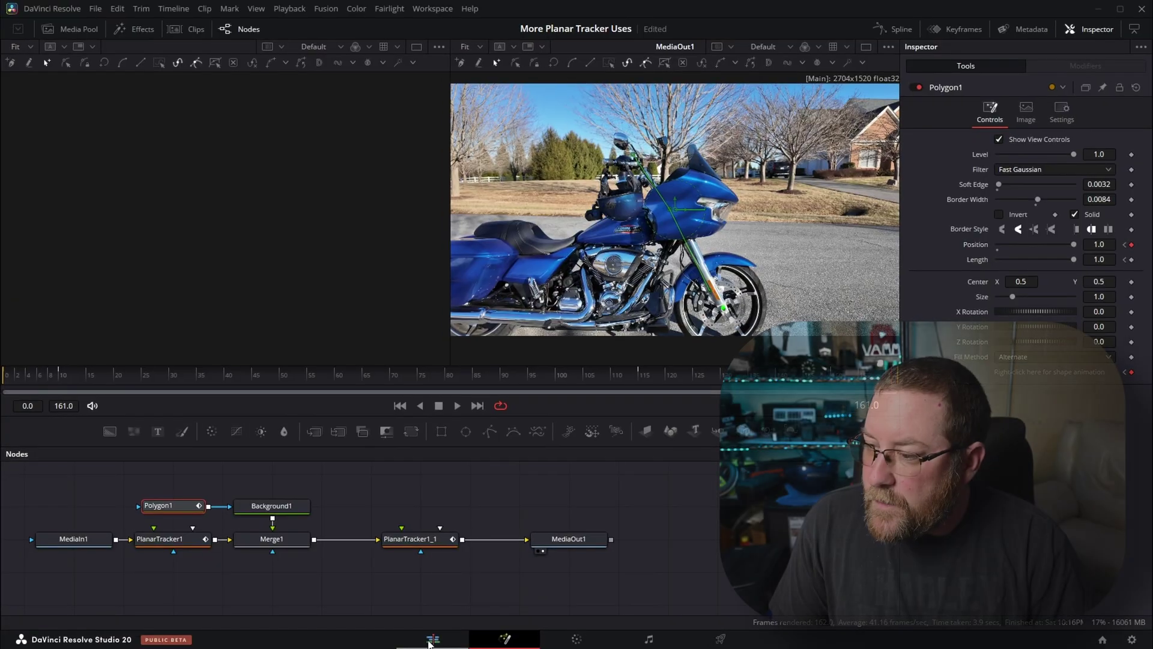
pyautogui.click(432, 638)
# Put the Edit timeline playhead at the start of Fusion Clip 2
pyautogui.click(299, 348)
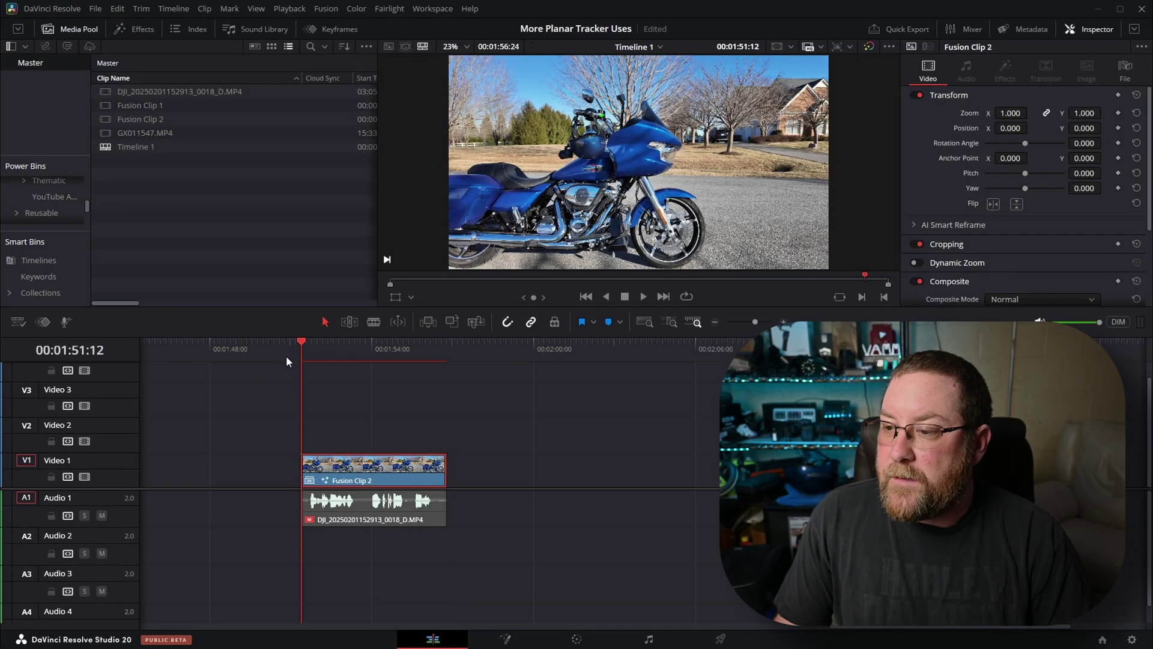